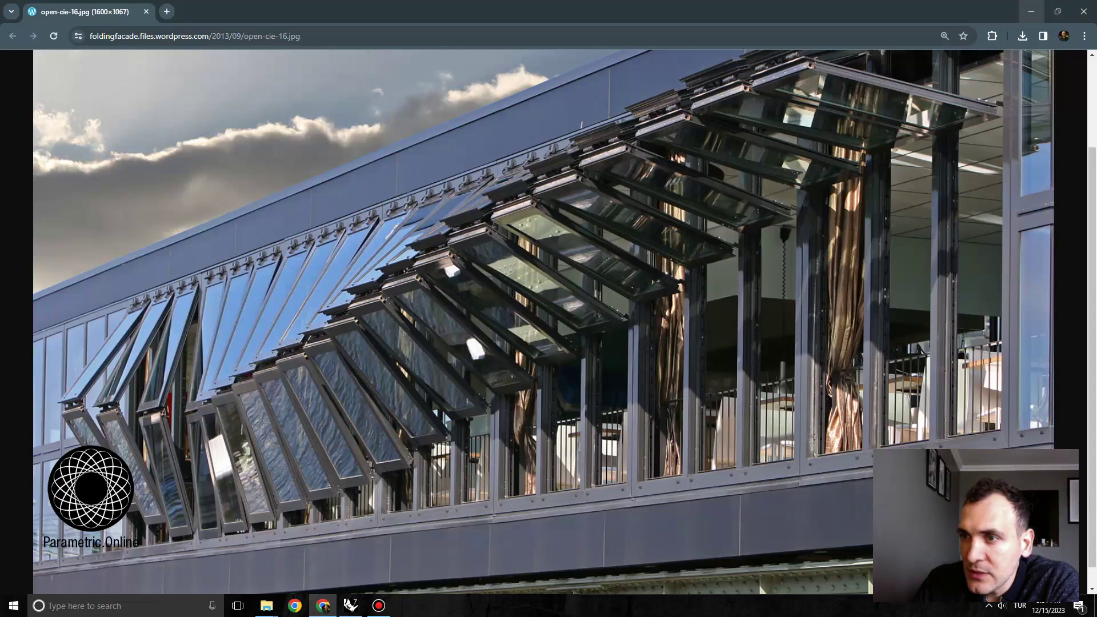
Step: Switch to Rhino with Grasshopper and replace the Front view with an enlarged Perspective view of the fold diagram
click(351, 606)
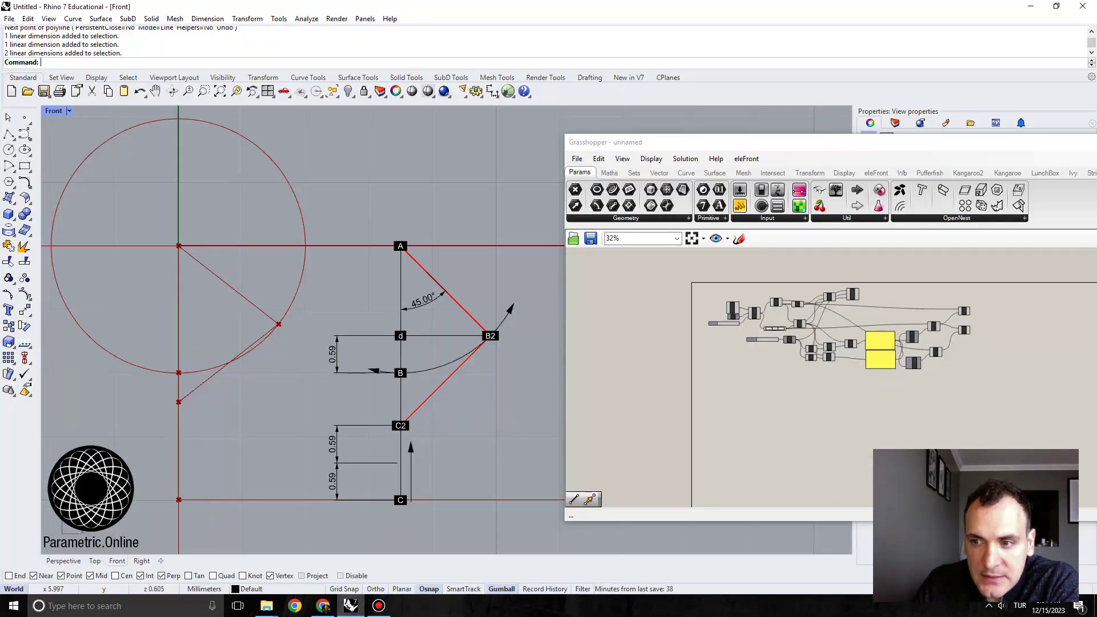
scroll(918, 312, up, 4)
scroll(775, 364, down, 3)
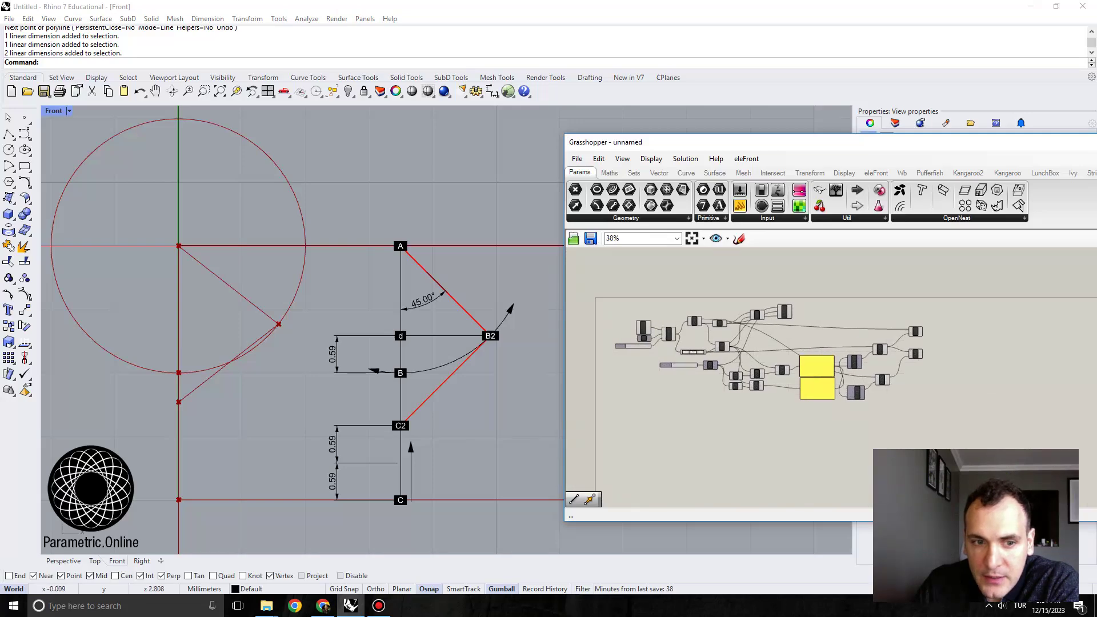
double_click(54, 111)
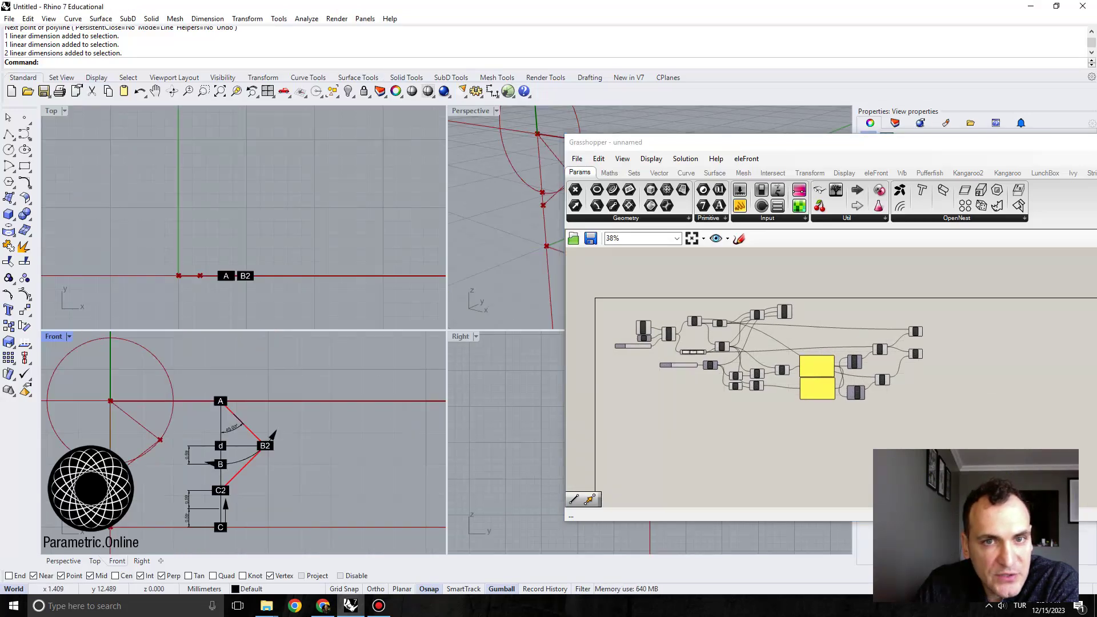
double_click(470, 111)
scroll(252, 297, down, 7)
scroll(257, 285, up, 4)
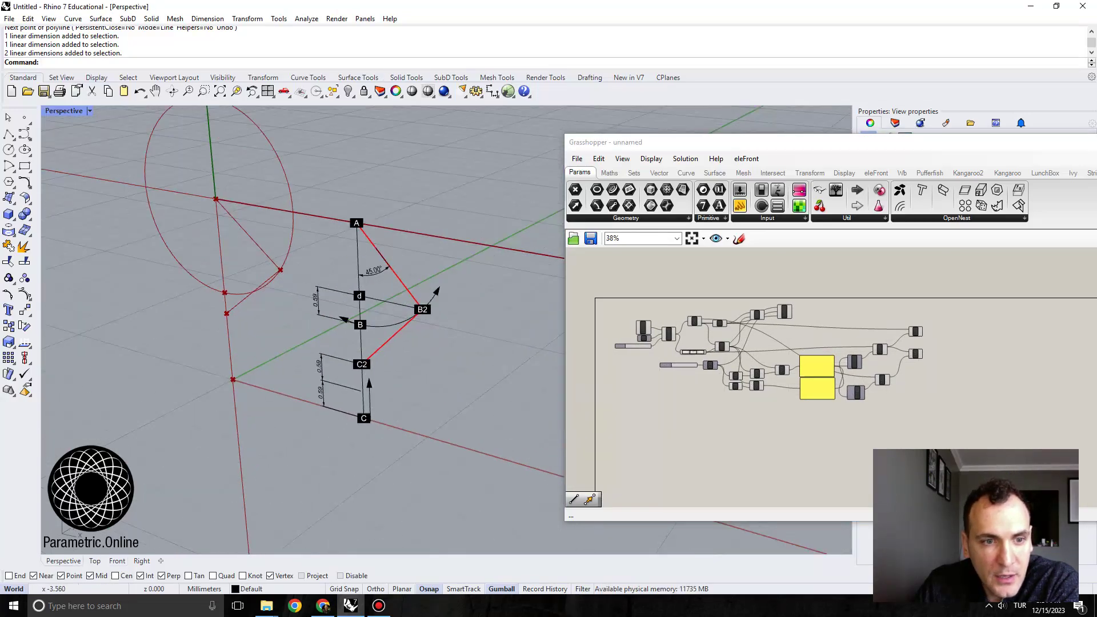
Step: Turn off the preview of the XZ plane and Circle components in the Grasshopper definition
scroll(701, 326, up, 5)
click(748, 319)
right_click(748, 319)
click(768, 341)
right_drag(844, 333, 820, 329)
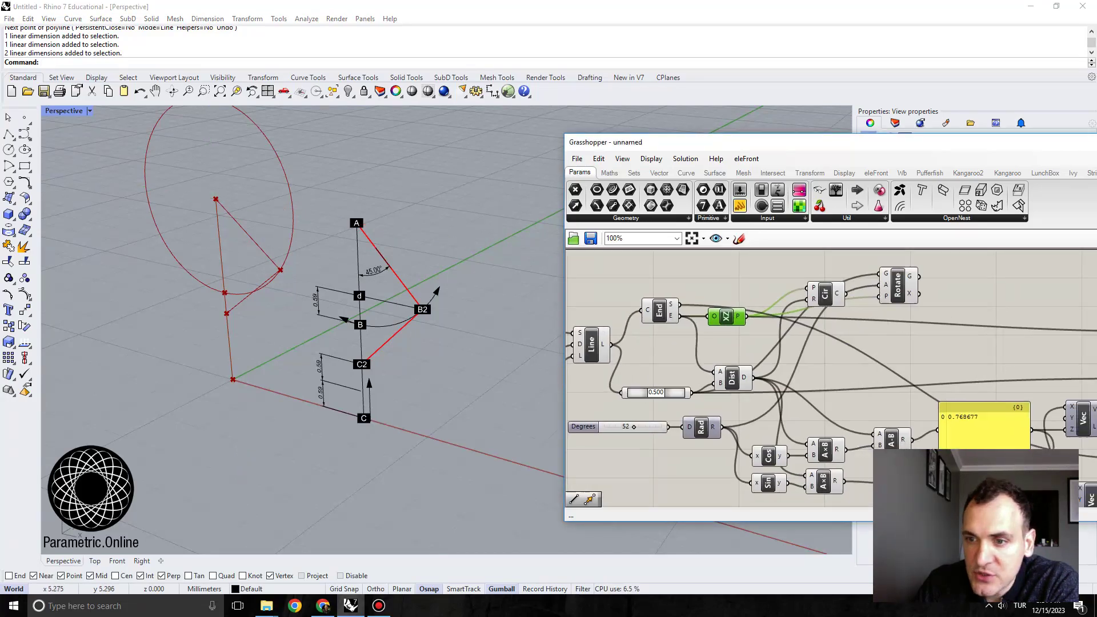
right_click(824, 298)
click(852, 320)
Step: Hide the labelled reference diagram with its text dots, curves and dimensions in the Rhino model
scroll(409, 323, down, 5)
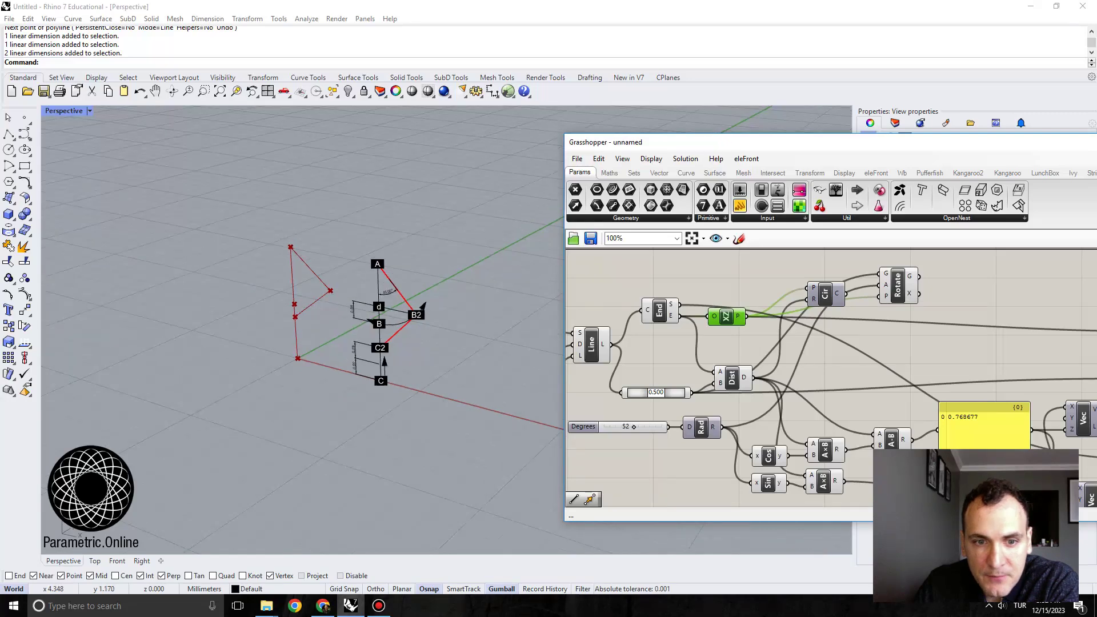
drag(469, 422, 350, 231)
text(Hide)
key(Return)
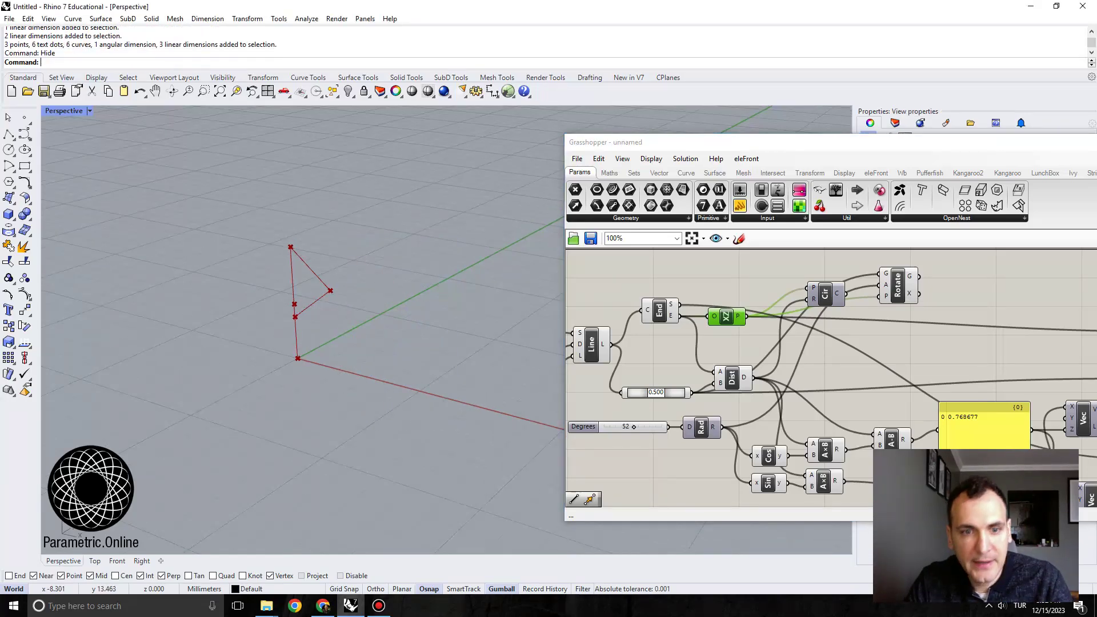
Step: Raise the Degrees slider to 85 to test how far the panel lines fold
scroll(278, 232, up, 4)
right_drag(280, 234, 280, 198)
scroll(865, 255, down, 2)
scroll(831, 372, up, 3)
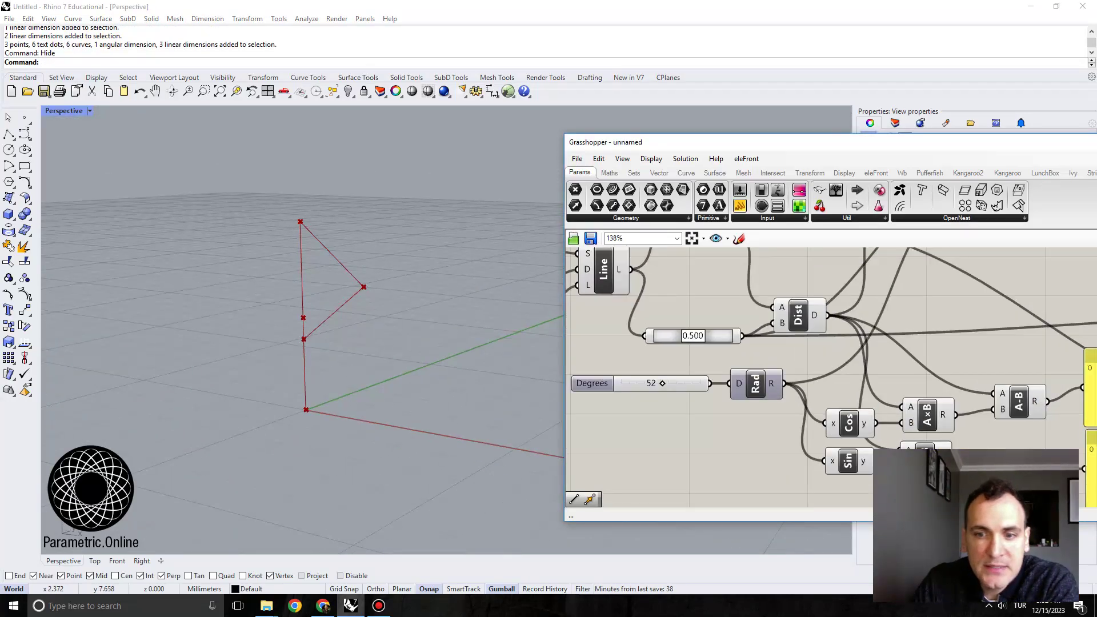
drag(775, 418, 801, 419)
right_drag(726, 426, 743, 431)
scroll(743, 428, up, 1)
Step: Limit the Degrees slider to a maximum of 80
click(719, 423)
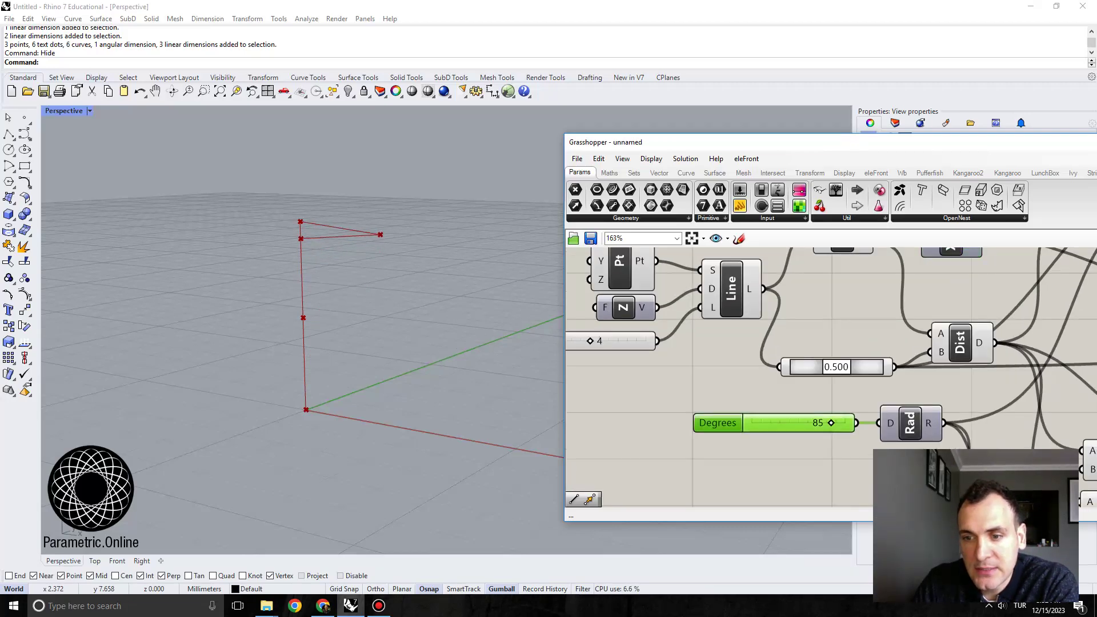
double_click(718, 423)
double_click(720, 457)
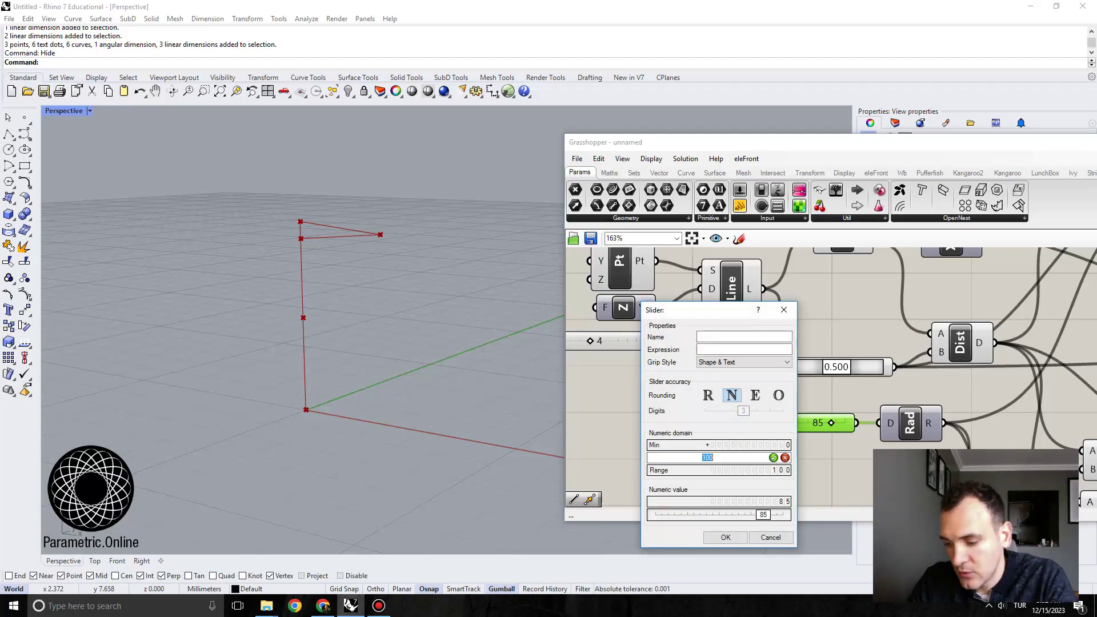
text(80)
click(725, 537)
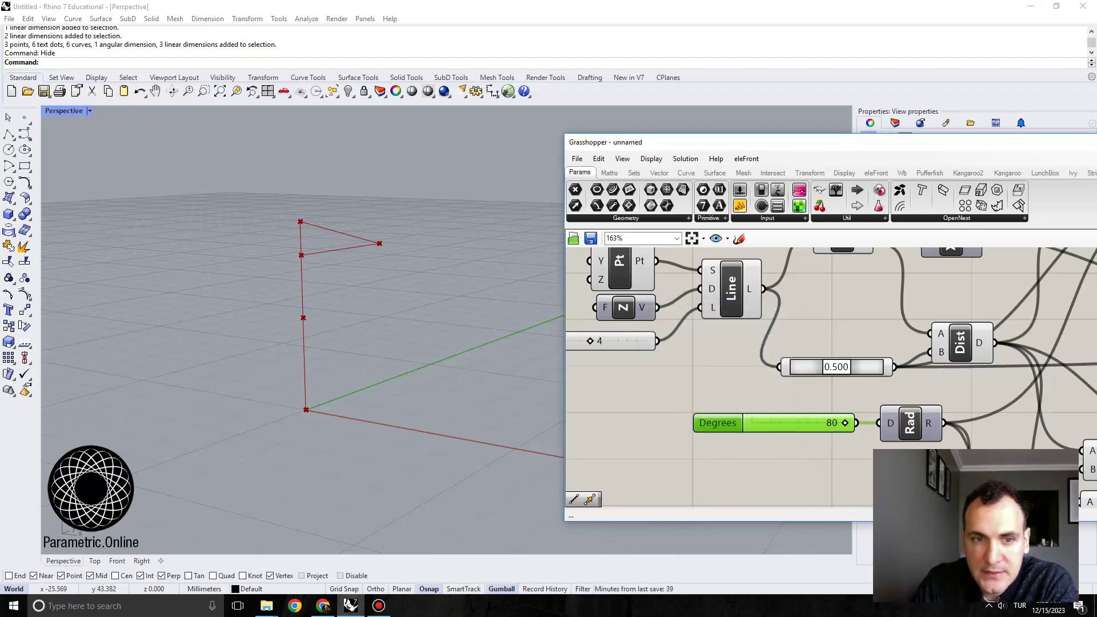
Step: Check the folded panel lines with the Degrees slider at its upper limit
scroll(317, 210, up, 2)
scroll(355, 259, down, 2)
scroll(377, 246, up, 2)
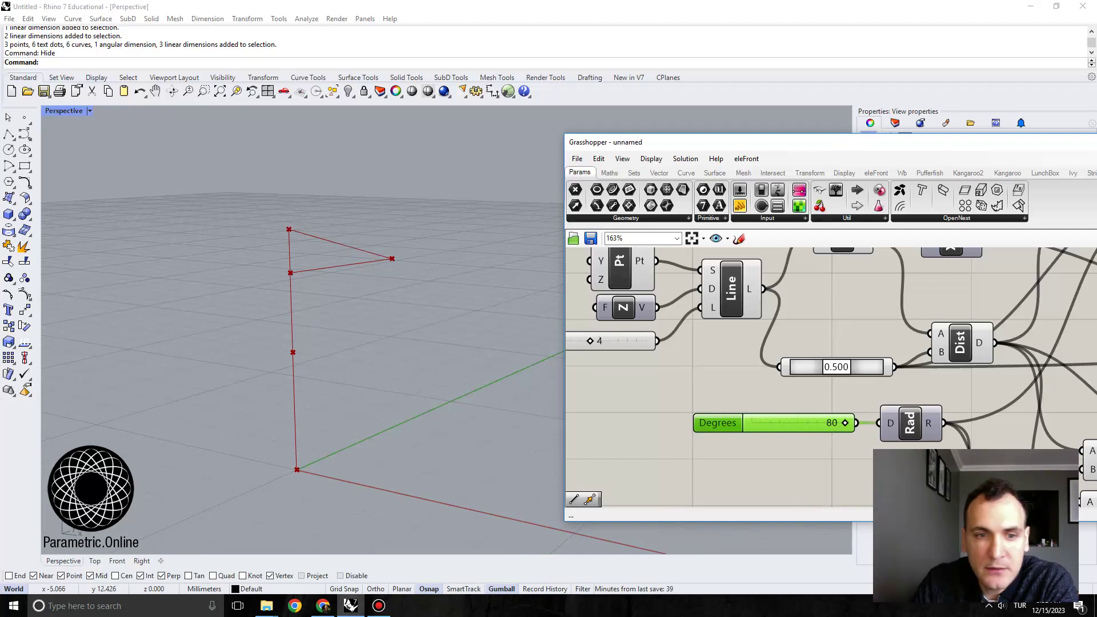
mouse_move(845, 423)
mouse_down()
mouse_move(756, 423)
mouse_move(846, 423)
mouse_up()
scroll(302, 343, down, 3)
click(578, 371)
scroll(578, 372, down, 6)
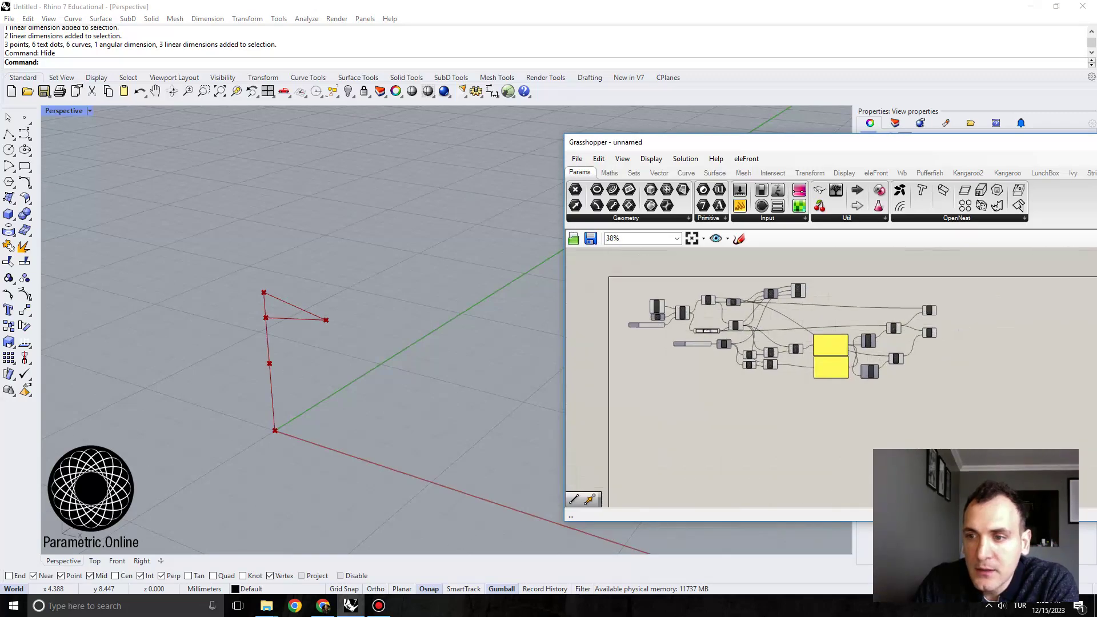
Step: Examine which geometry the Rotate component, the base point and the whole definition produce in the viewport
click(825, 305)
right_drag(800, 343, 821, 344)
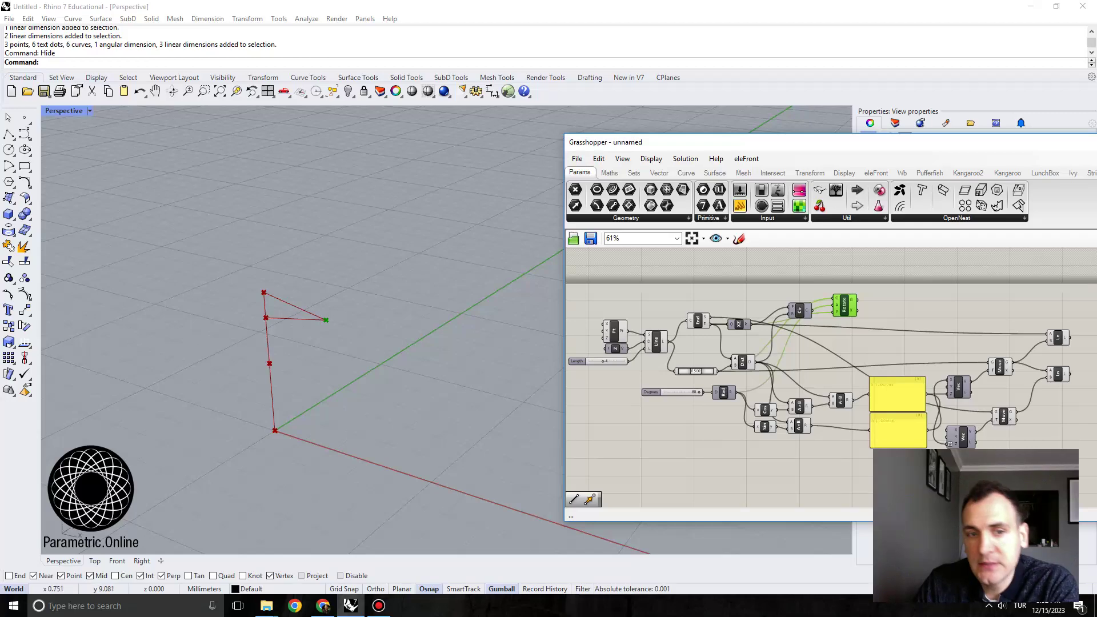
scroll(660, 337, up, 2)
click(661, 337)
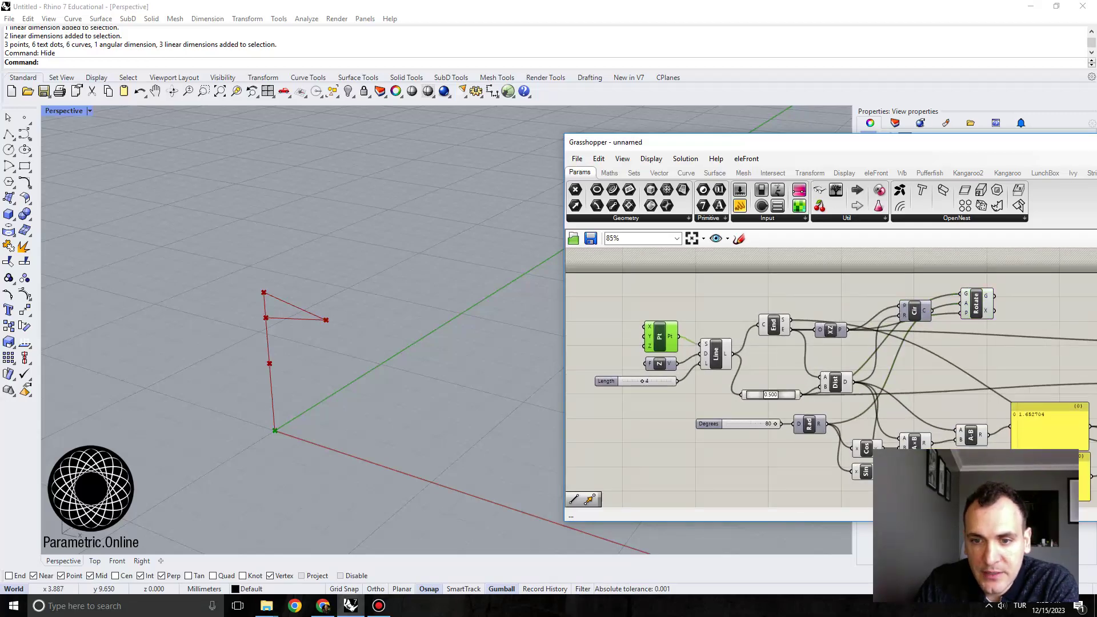
scroll(289, 414, up, 5)
scroll(286, 411, down, 3)
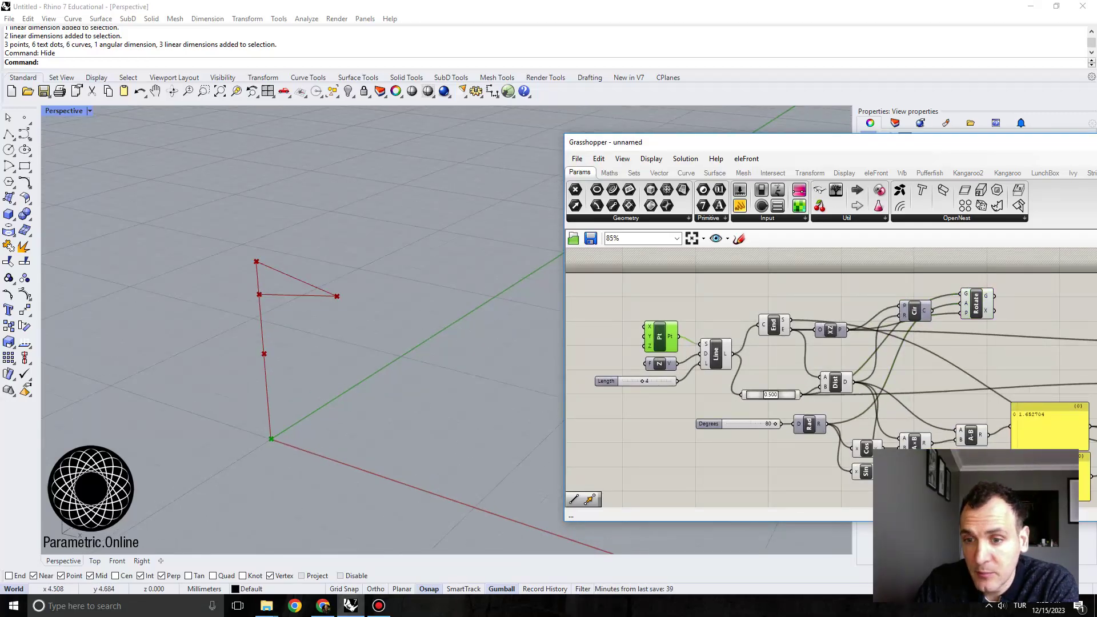
scroll(837, 329, down, 3)
drag(1075, 447, 650, 295)
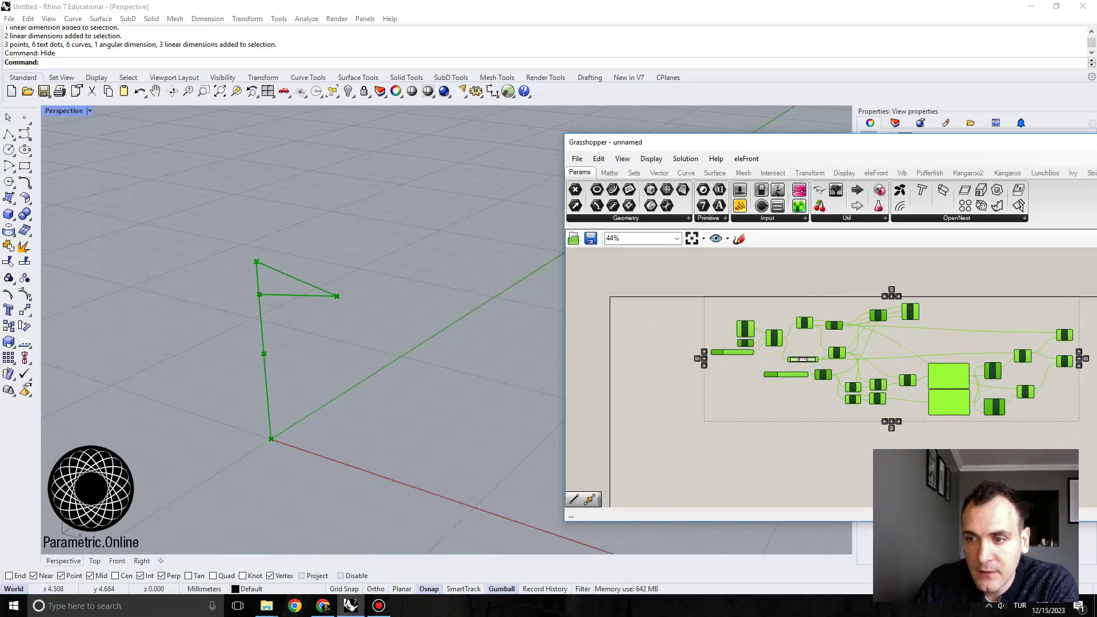
click(658, 318)
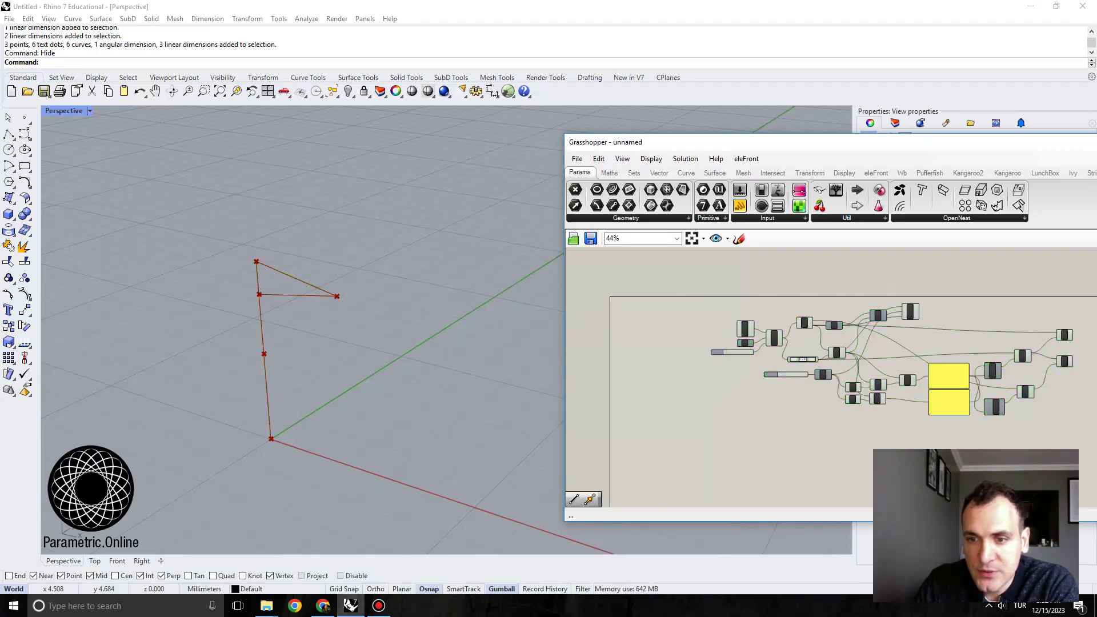
Step: Add a Series component on the empty canvas ahead of the base Construct Point component
scroll(658, 319, up, 3)
right_drag(659, 318, 731, 332)
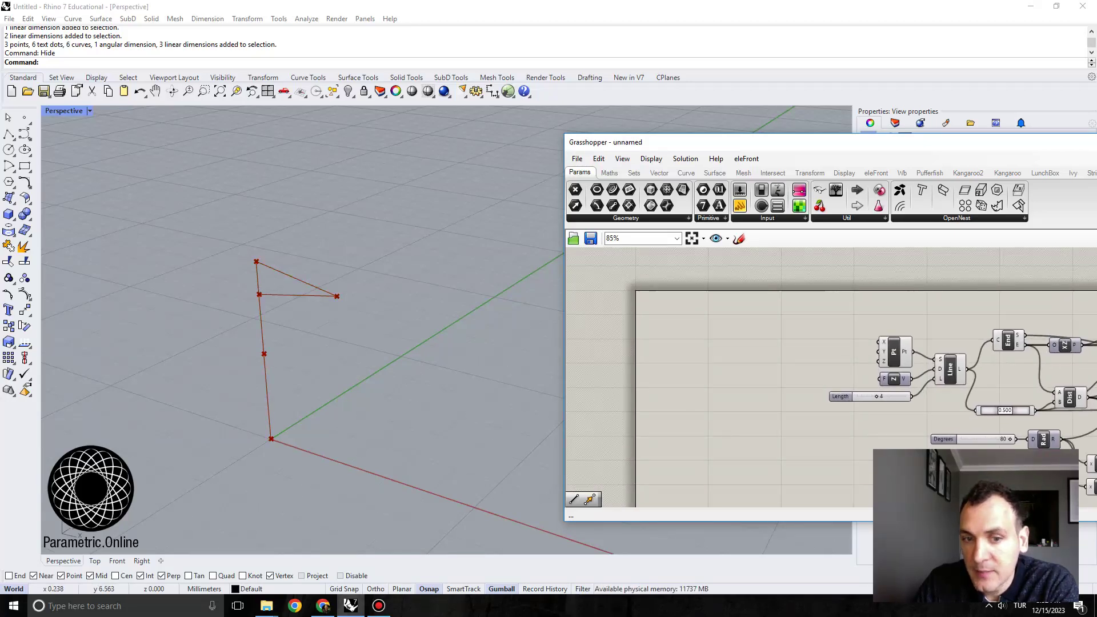
scroll(773, 364, up, 1)
scroll(197, 370, down, 2)
double_click(675, 358)
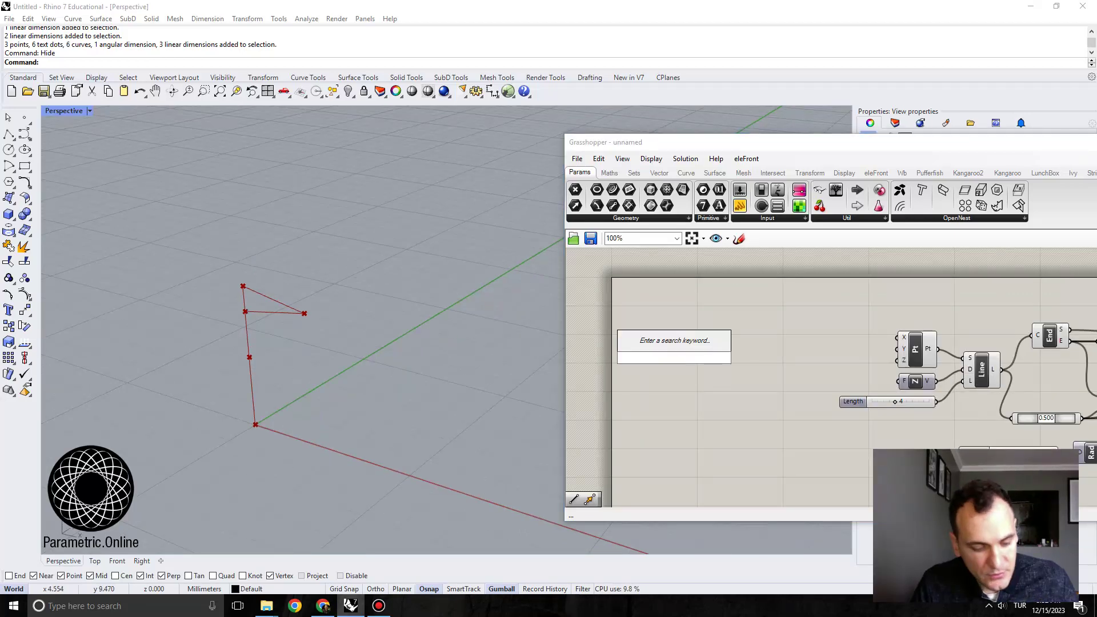
text(series)
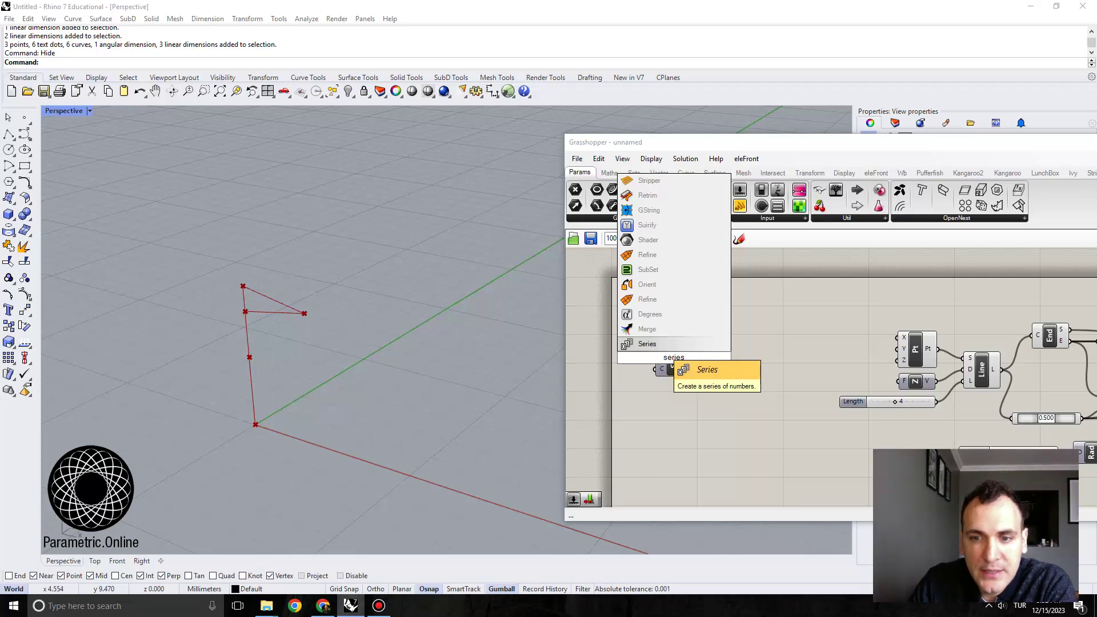
key(Return)
drag(675, 357, 736, 351)
Step: Add a number slider with value 20 and connect it to the Series component's Count input
scroll(624, 319, up, 2)
right_drag(660, 400, 680, 400)
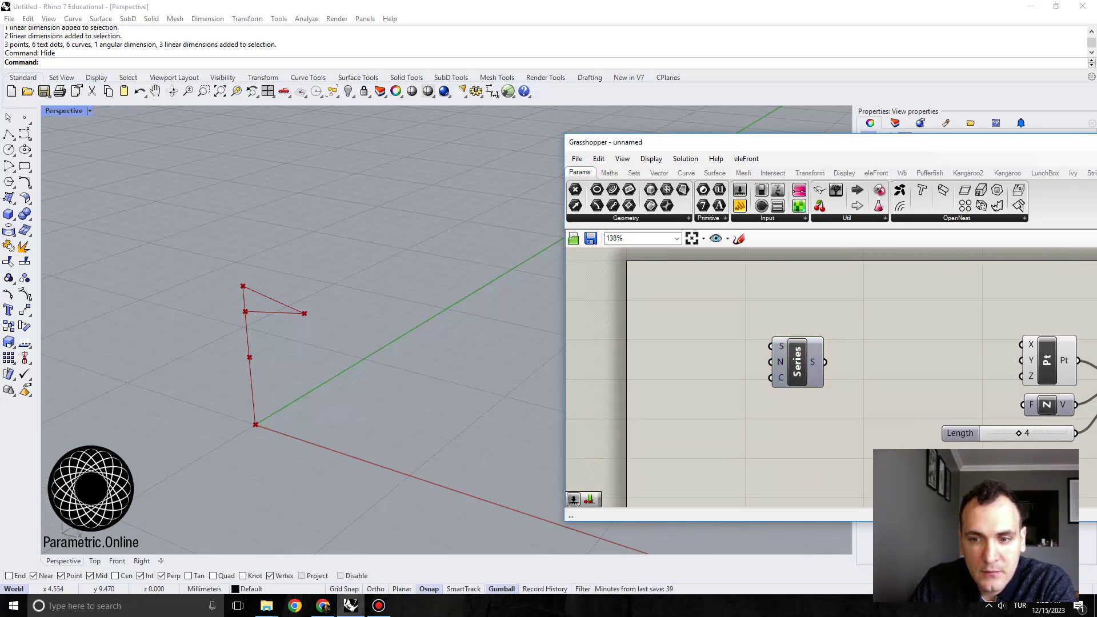
double_click(683, 409)
text(20)
key(Return)
drag(634, 410, 613, 385)
click(650, 420)
drag(728, 386, 772, 378)
drag(797, 363, 776, 370)
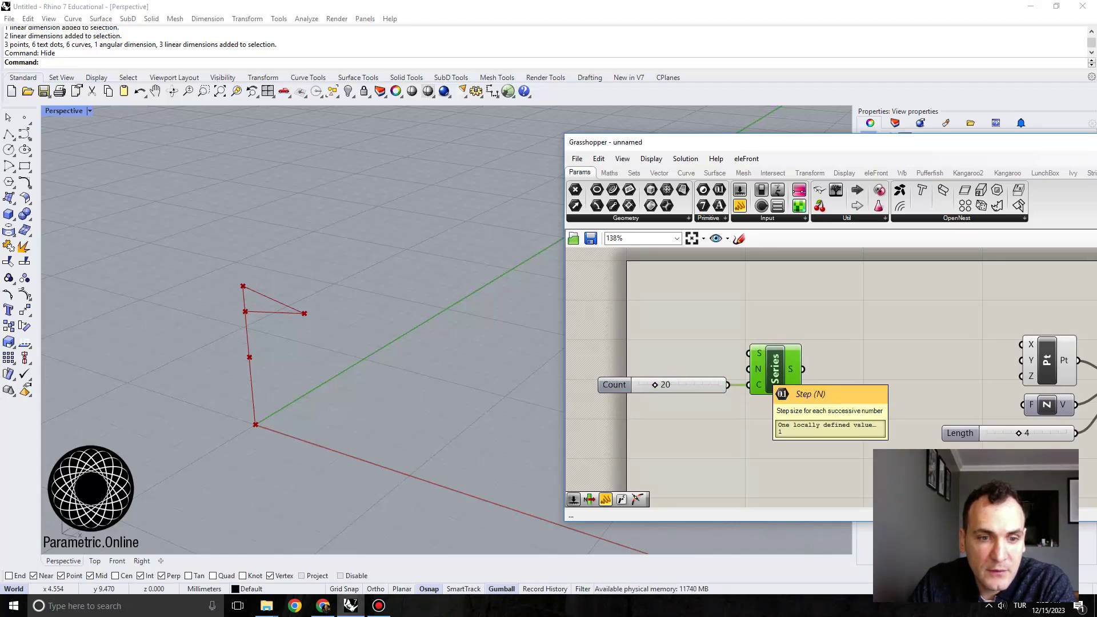
click(695, 349)
double_click(653, 343)
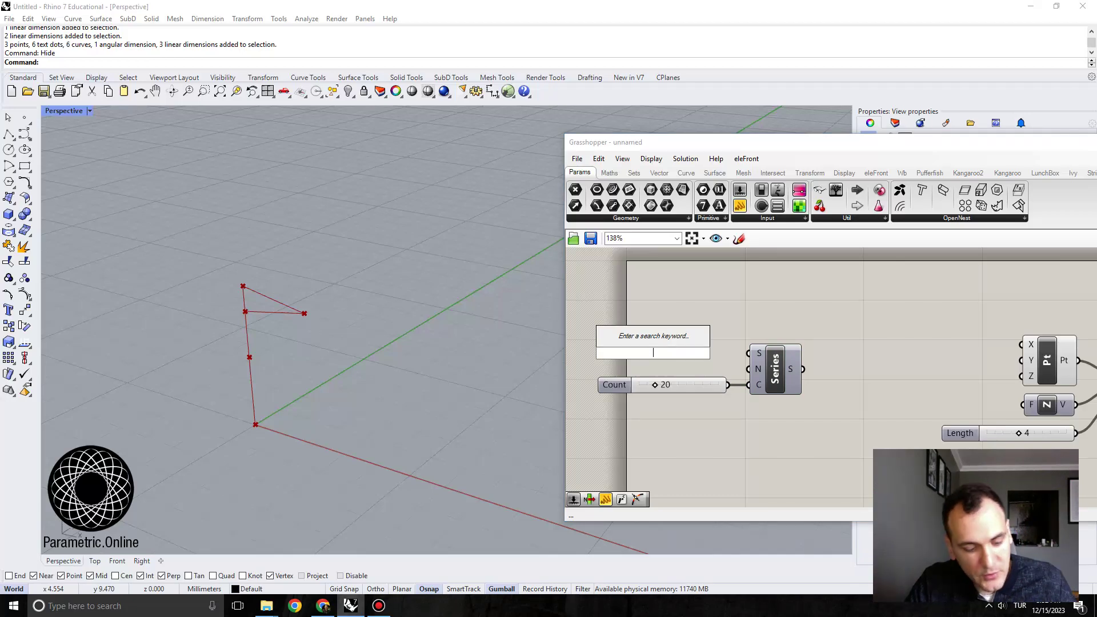
text(1)
key(Return)
drag(653, 353, 657, 362)
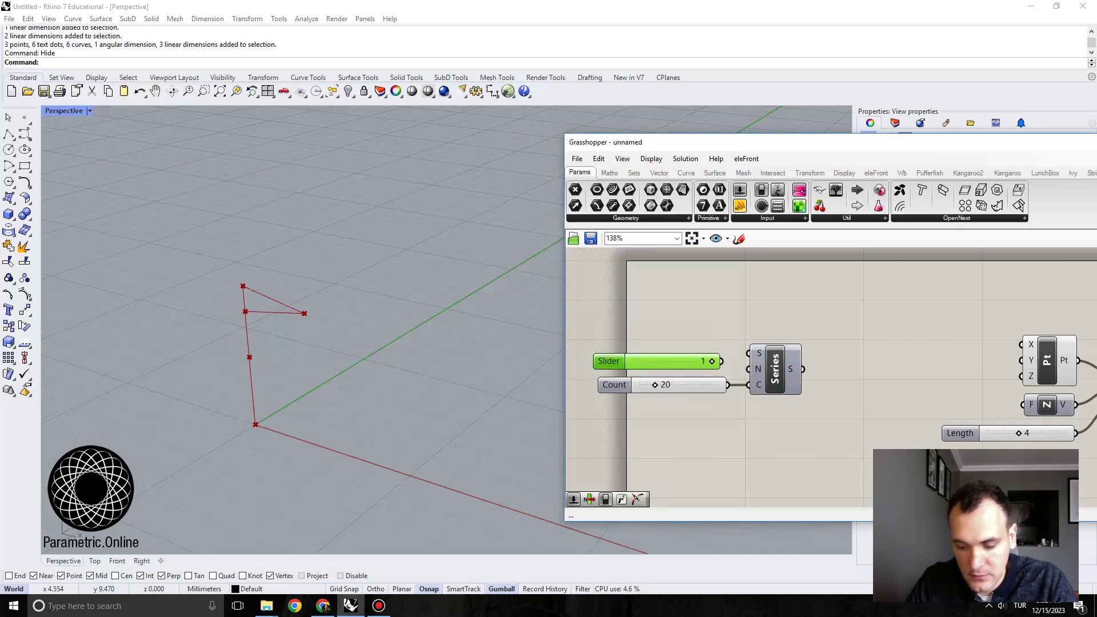
key(Delete)
Step: Add a one-decimal number slider set to 1.0 and connect it to the Series component's Step input
double_click(625, 346)
text(1.)
key(Return)
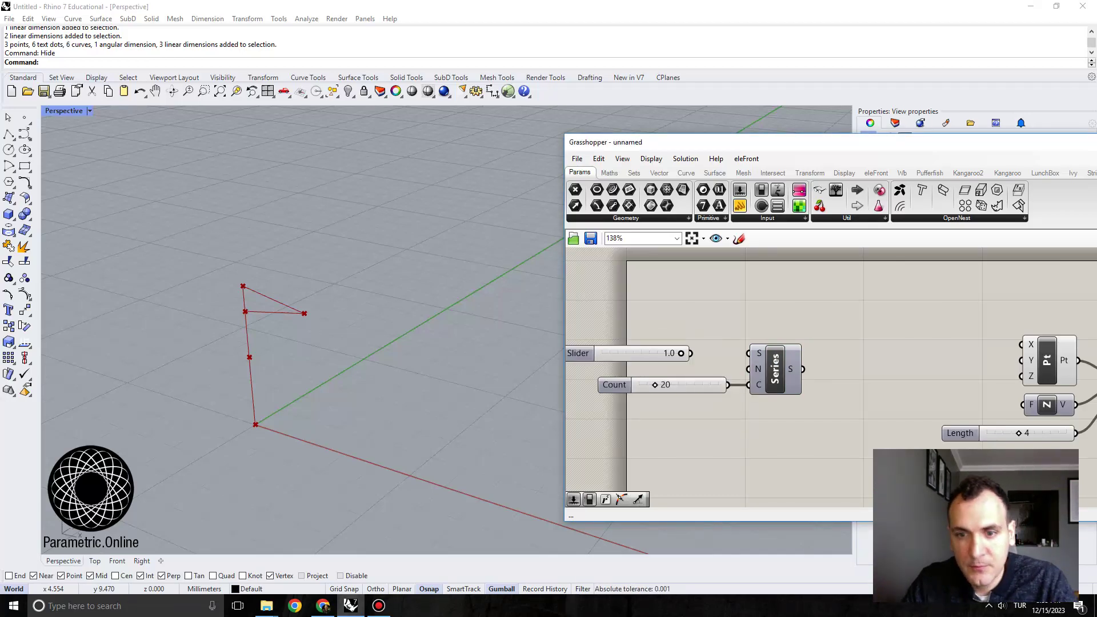
drag(577, 354, 598, 357)
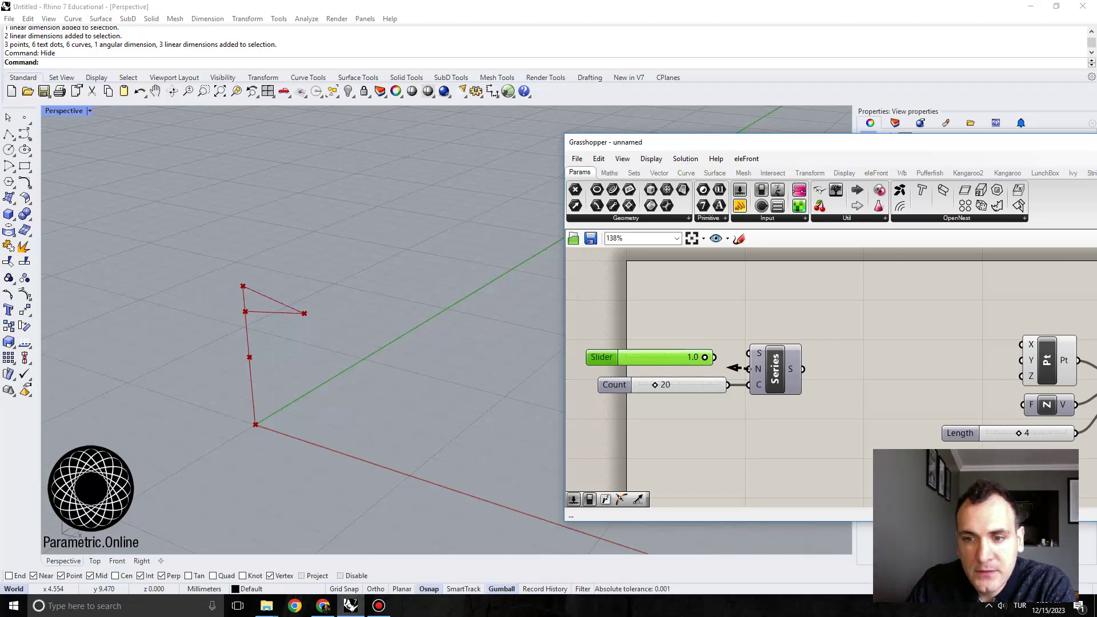
drag(721, 365, 714, 358)
drag(604, 358, 613, 366)
mouse_move(803, 370)
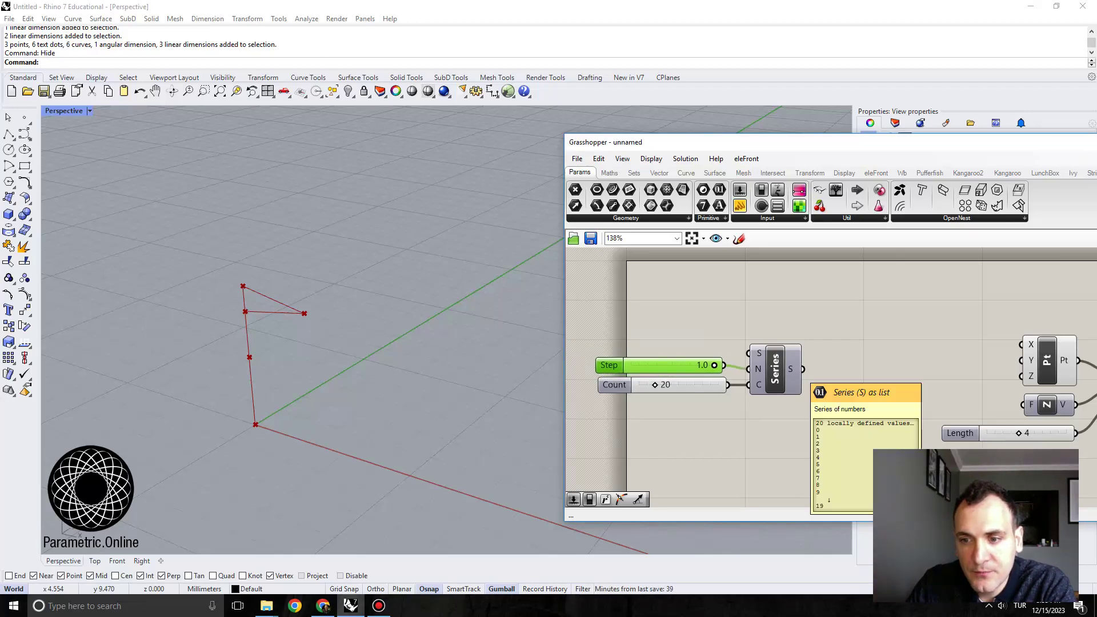
Step: Connect the Series output to the Y input of the base Construct Point component
right_drag(841, 374, 814, 364)
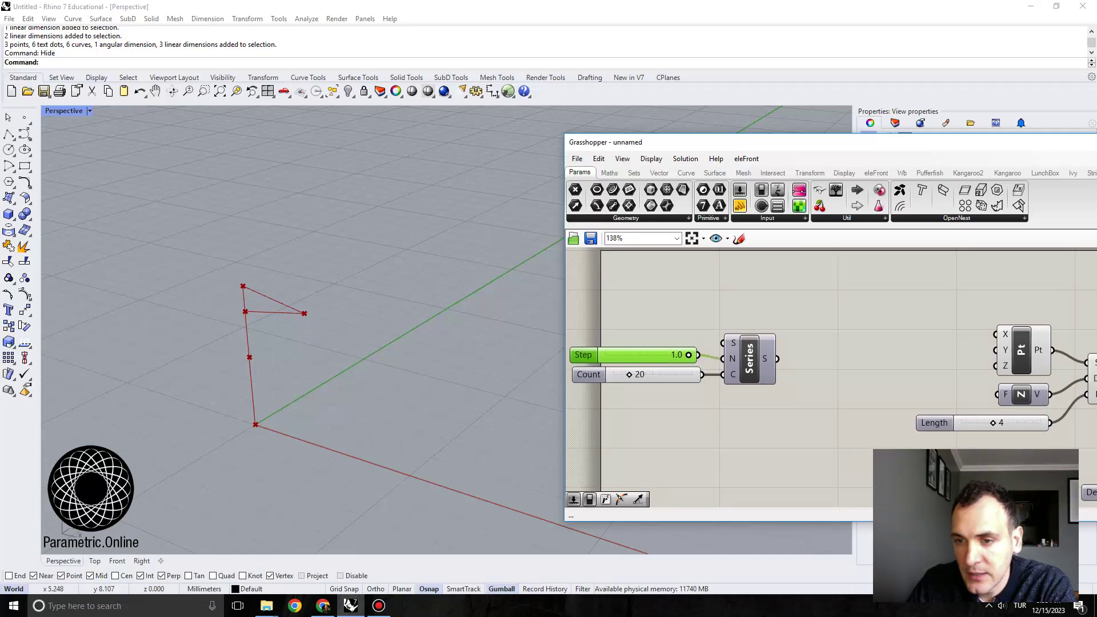
drag(897, 340, 997, 350)
scroll(375, 320, down, 4)
mouse_move(374, 320)
right_down()
mouse_move(362, 279)
mouse_move(365, 320)
right_up()
Step: Examine the row of repeated panel lines and follow the definition to its Move and Line components
scroll(749, 337, down, 3)
right_drag(749, 337, 718, 318)
scroll(899, 372, up, 4)
right_drag(899, 372, 749, 345)
mouse_move(940, 423)
mouse_down()
mouse_move(851, 422)
mouse_move(940, 423)
mouse_up()
scroll(832, 377, down, 5)
scroll(873, 309, up, 4)
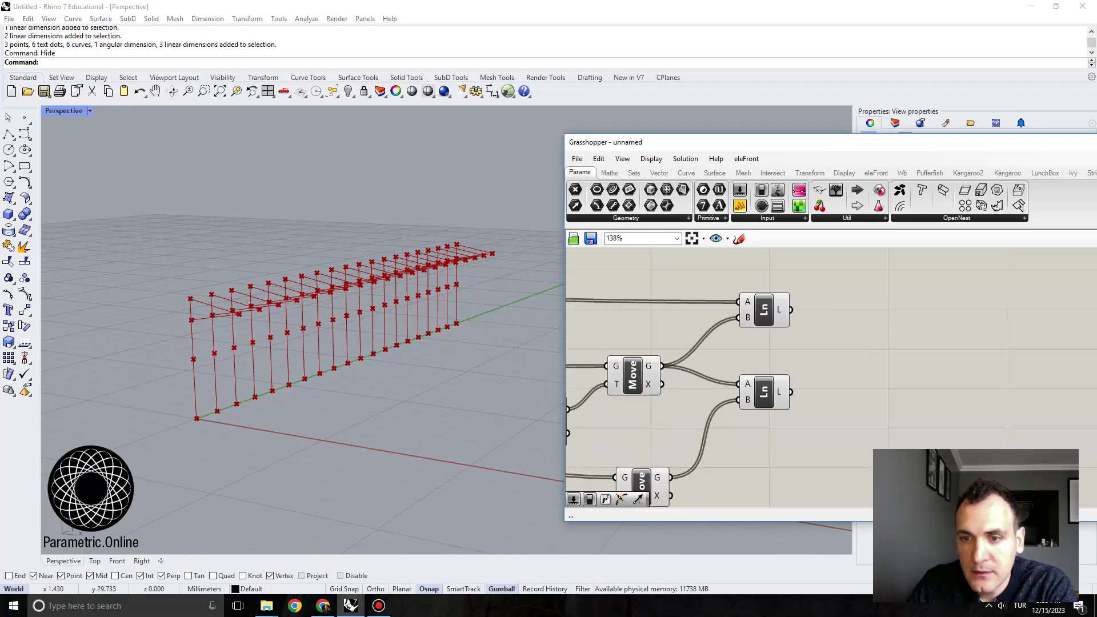
Step: Shift the Series step slider slightly away from the count slider and rename it Panel Width
scroll(794, 328, down, 5)
right_drag(675, 332, 1062, 388)
scroll(737, 386, up, 6)
drag(653, 358, 652, 345)
right_click(659, 340)
text(Panel Width)
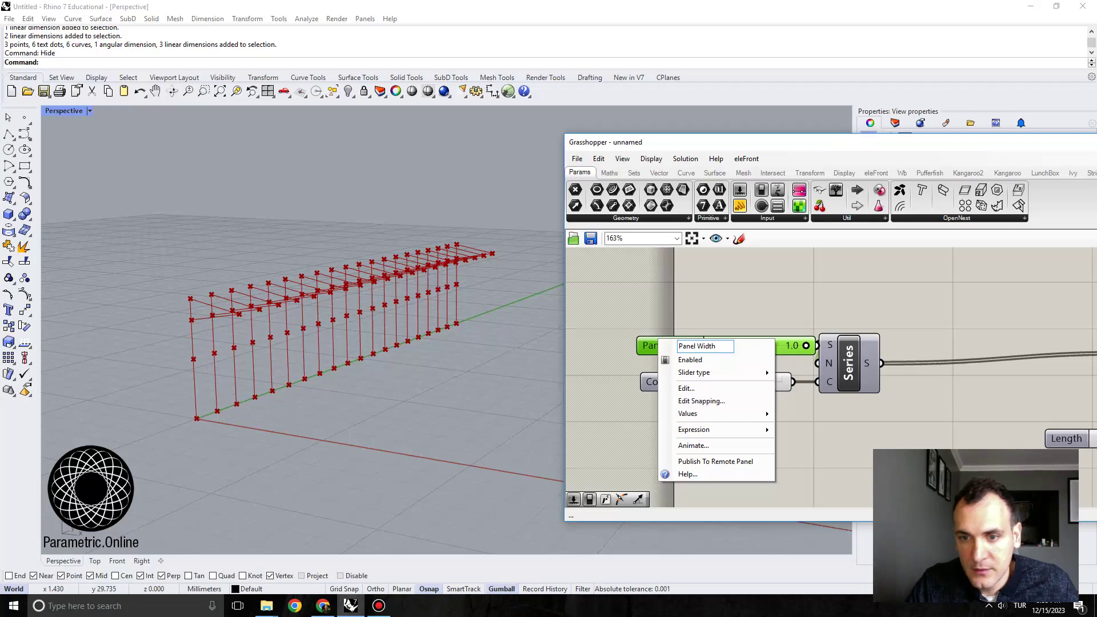
key(Return)
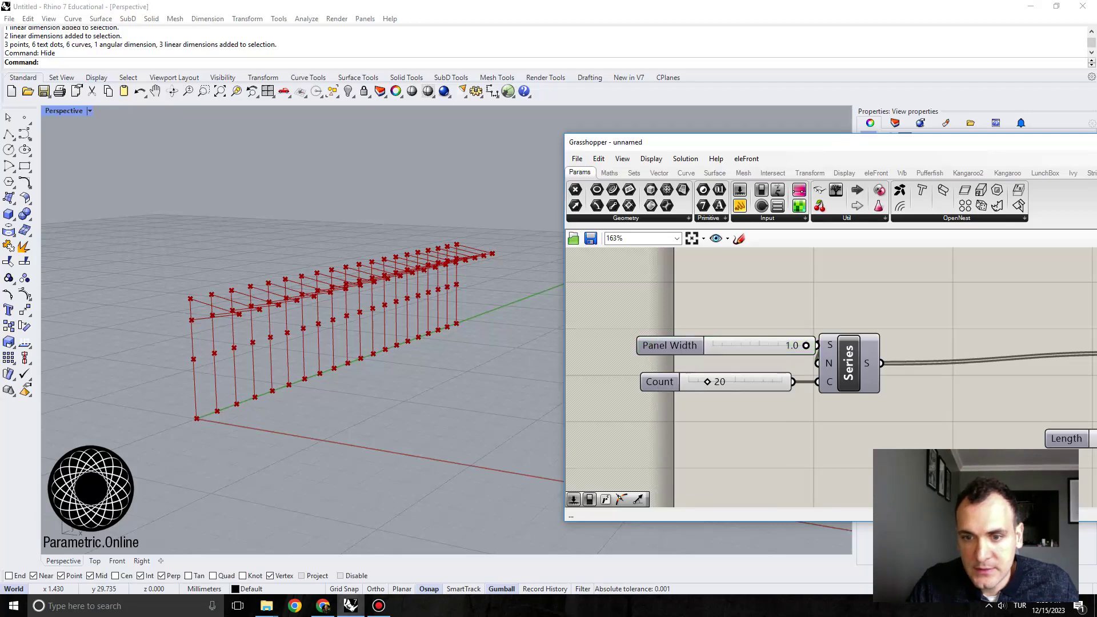
Step: Rename the slider feeding the Series count as Number of Panels
right_click(674, 382)
text(NUmber)
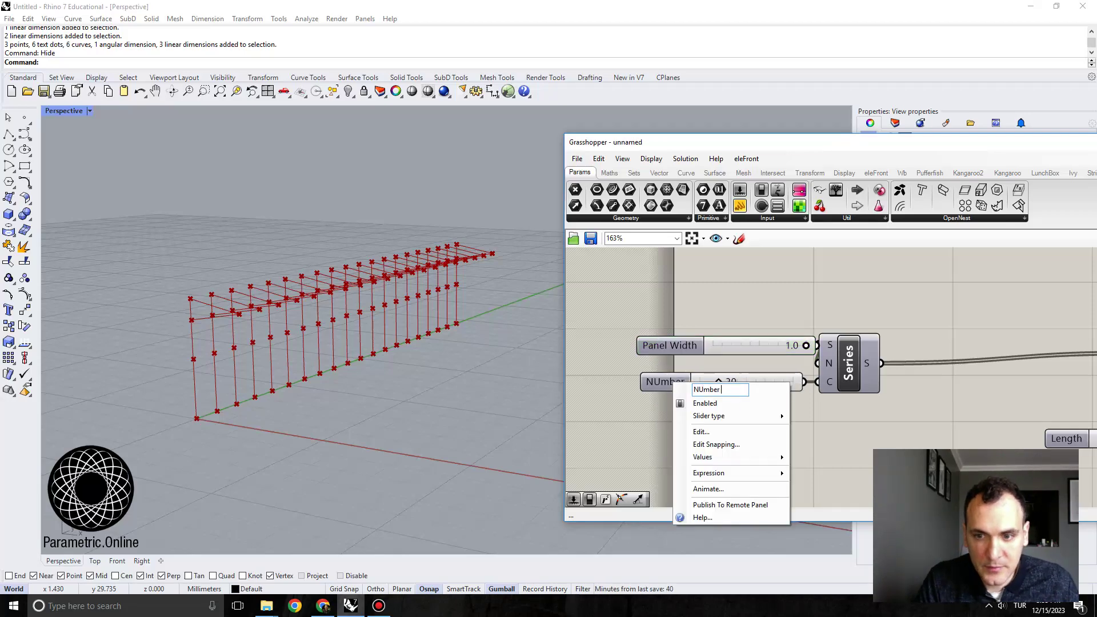
key(BackSpace)
key(BackSpace)
key(BackSpace)
key(BackSpace)
text(umber of)
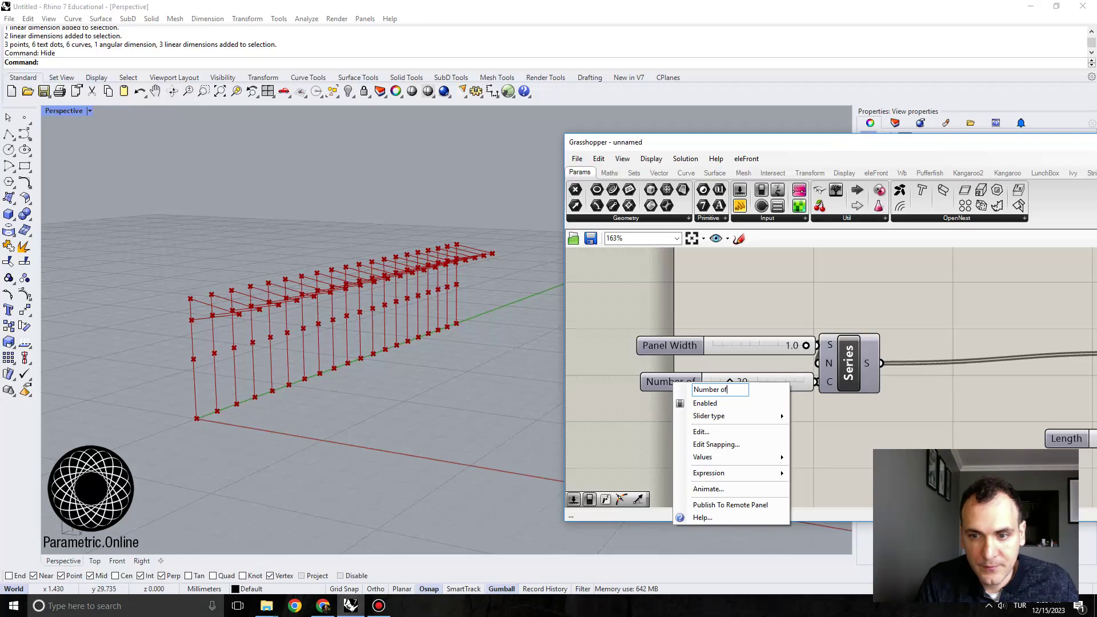
text( Panels)
key(Return)
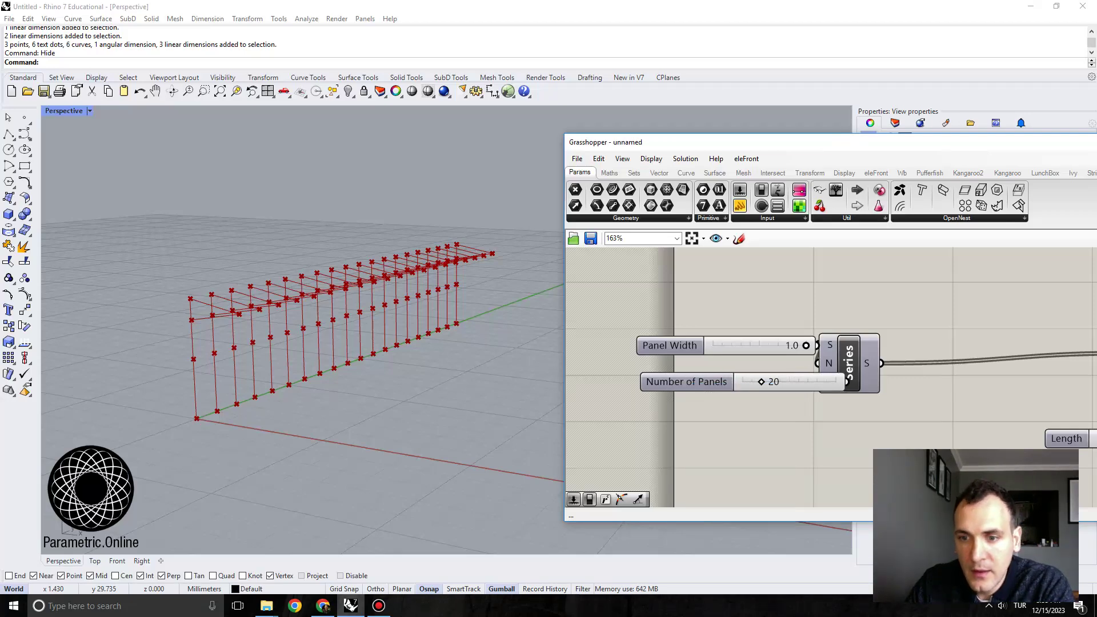
Step: Align the Number of Panels slider with Panel Width and move the Length and Degrees sliders beneath it
drag(684, 382, 680, 383)
drag(703, 322, 604, 379)
click(628, 414)
scroll(747, 323, down, 3)
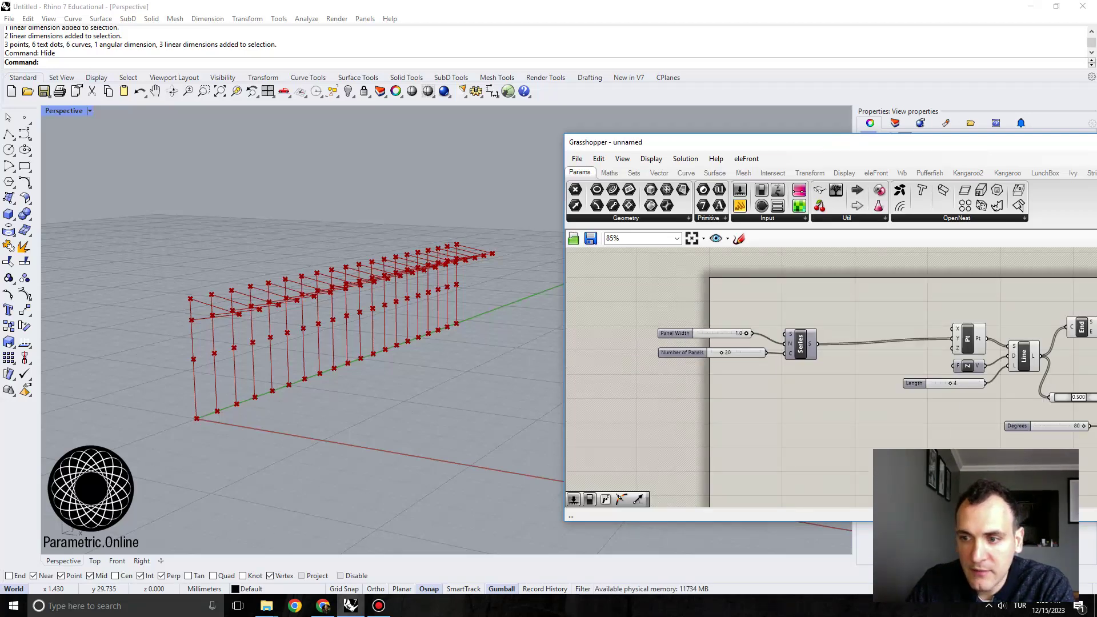
drag(1017, 426, 673, 391)
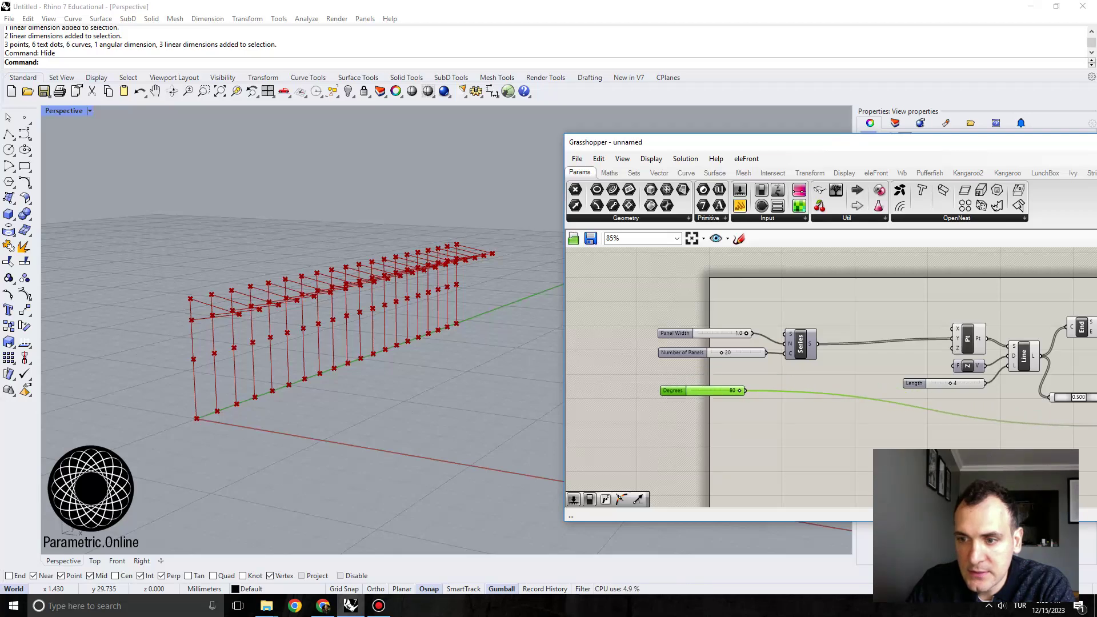
drag(914, 383, 673, 371)
Step: Rename the Length slider as Height and the Degrees slider as Fold Angle
scroll(674, 372, up, 3)
right_click(682, 371)
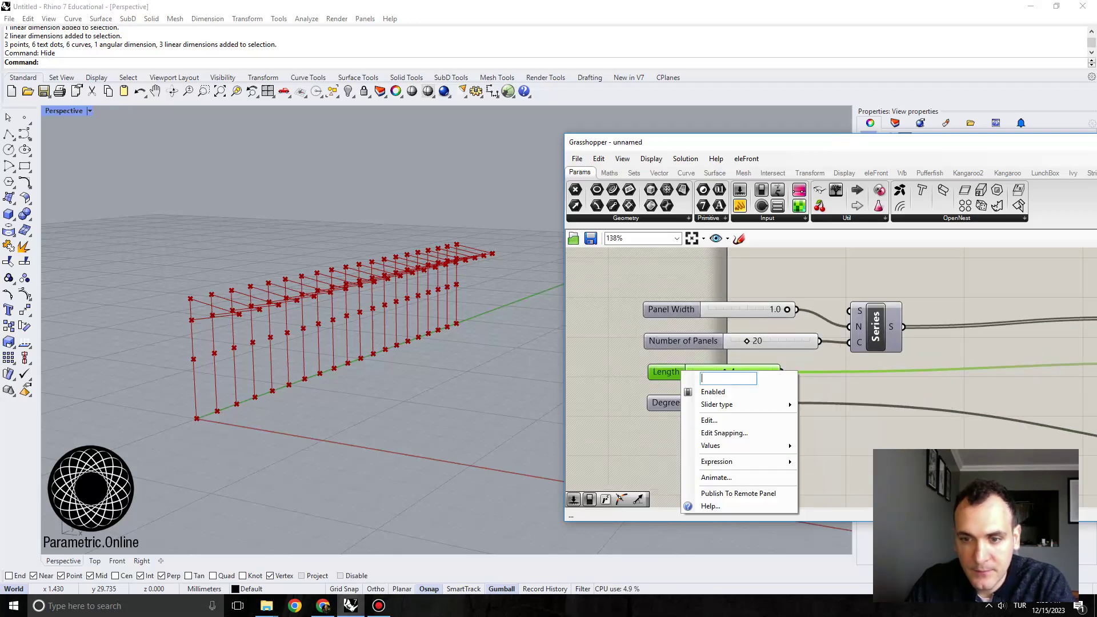
text(Height)
click(690, 404)
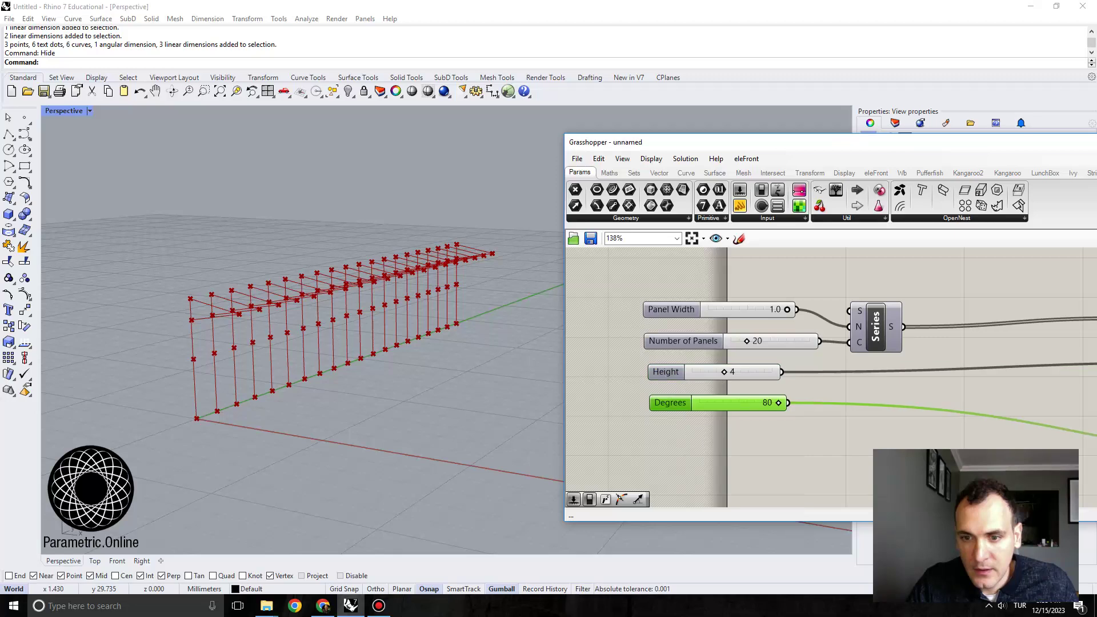
right_click(691, 405)
text(Fold Angle)
Step: Line up the four input sliders in one left-aligned column
click(675, 422)
mouse_move(681, 403)
mouse_down()
mouse_move(685, 413)
mouse_move(675, 401)
mouse_up()
drag(703, 426, 664, 308)
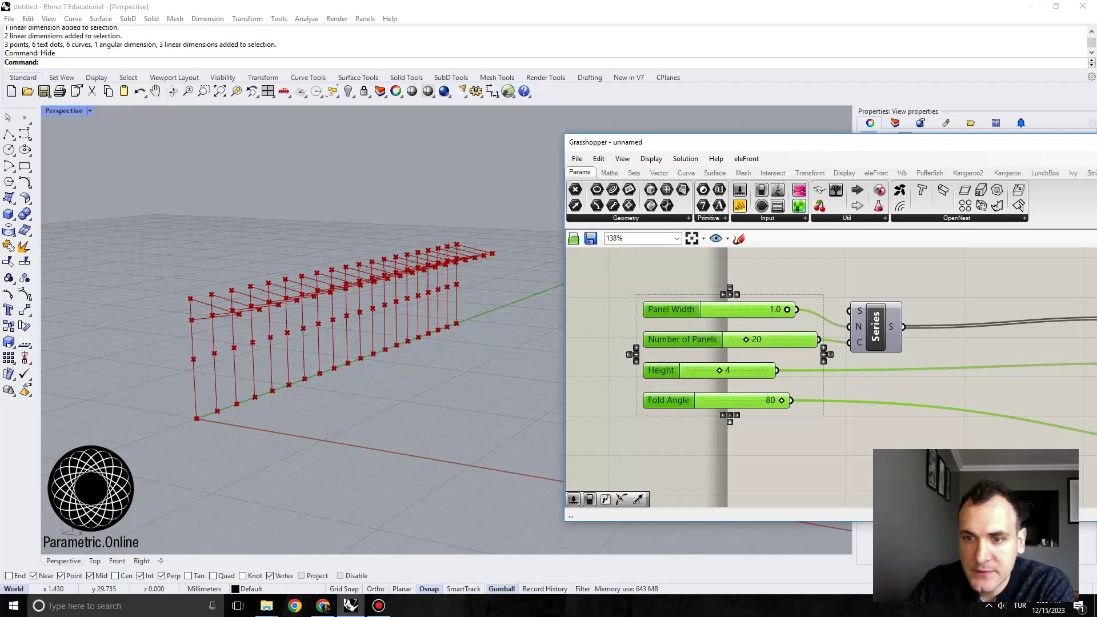
Step: Add an Extrude component beside the upper panel Line component and connect that line to its base input
scroll(650, 306, down, 7)
scroll(967, 309, up, 6)
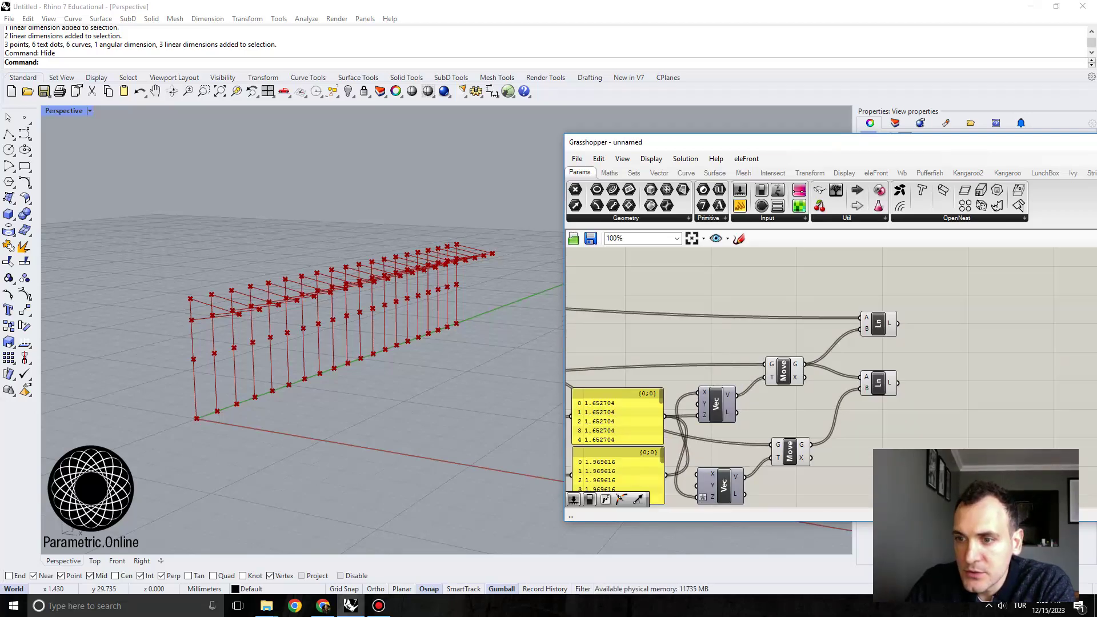
double_click(935, 349)
key(Escape)
double_click(935, 349)
text(extrude)
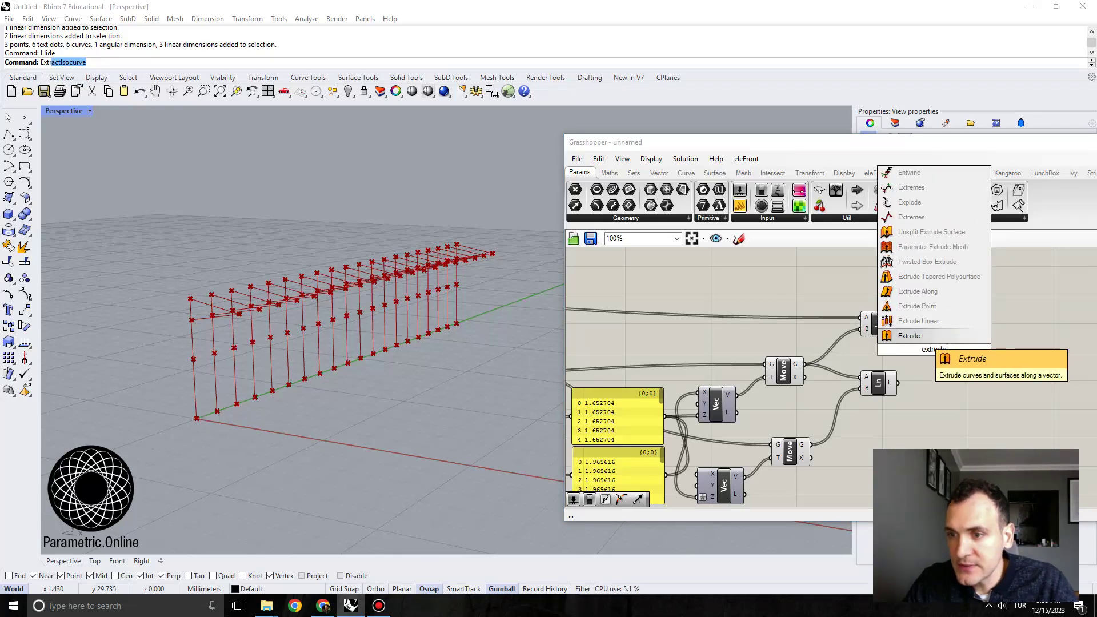
key(Return)
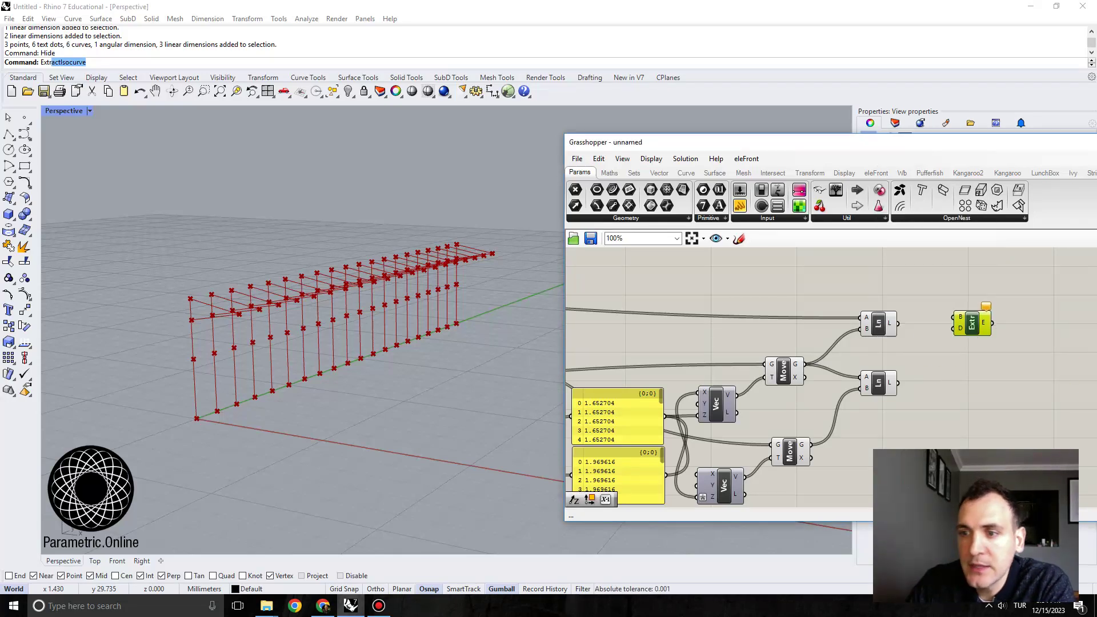
click(879, 324)
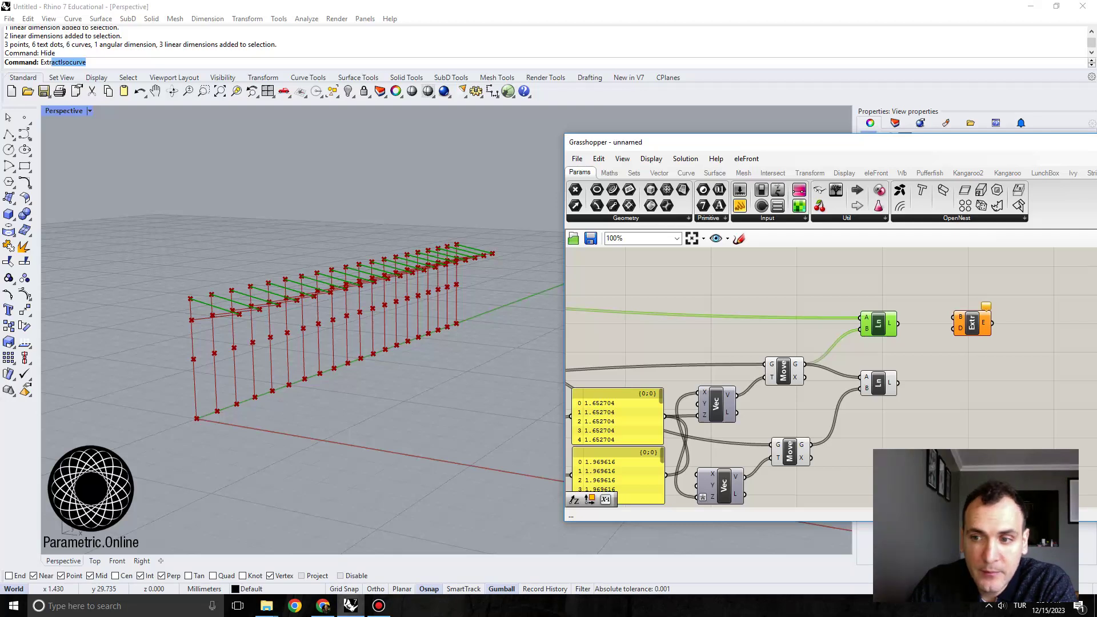
drag(973, 324, 1004, 313)
click(966, 344)
Step: Add a Unit Y component, place it below the sliders, and connect the Panel Width slider to its factor input
double_click(933, 347)
text(y)
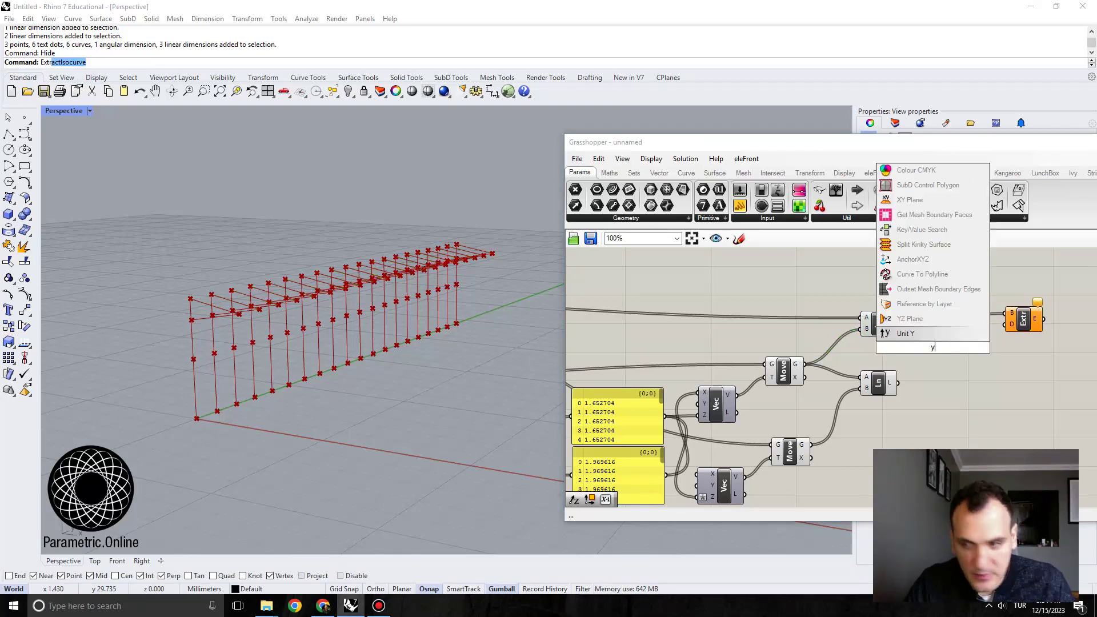
click(926, 334)
scroll(966, 351, down, 5)
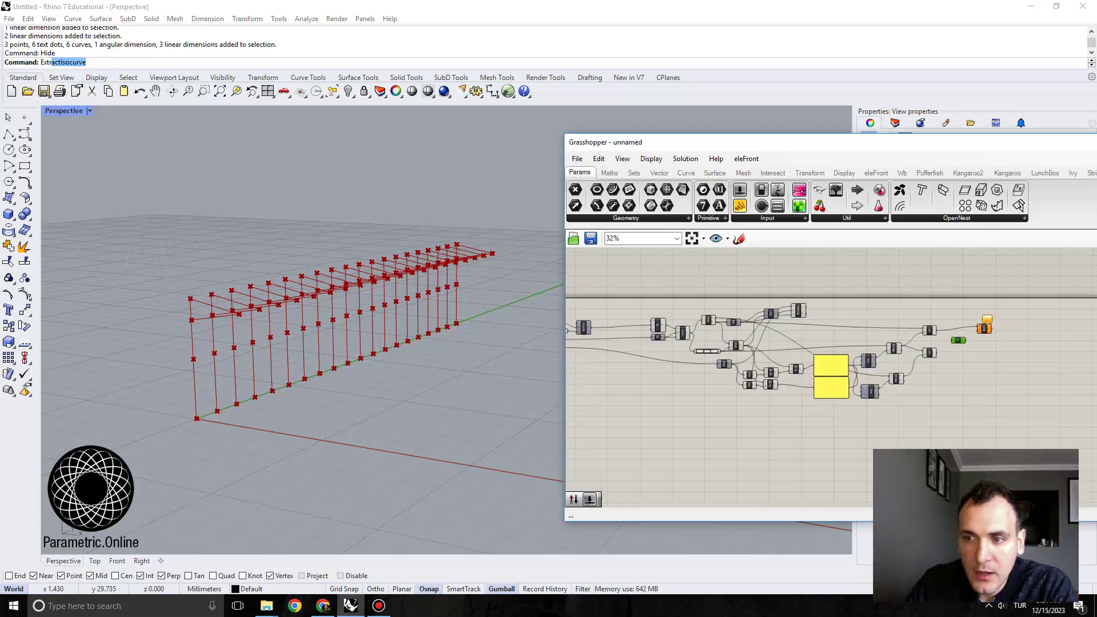
drag(959, 342, 691, 353)
scroll(674, 347, up, 3)
right_drag(257, 286, 269, 326)
scroll(263, 325, up, 3)
scroll(229, 315, up, 5)
scroll(668, 309, up, 3)
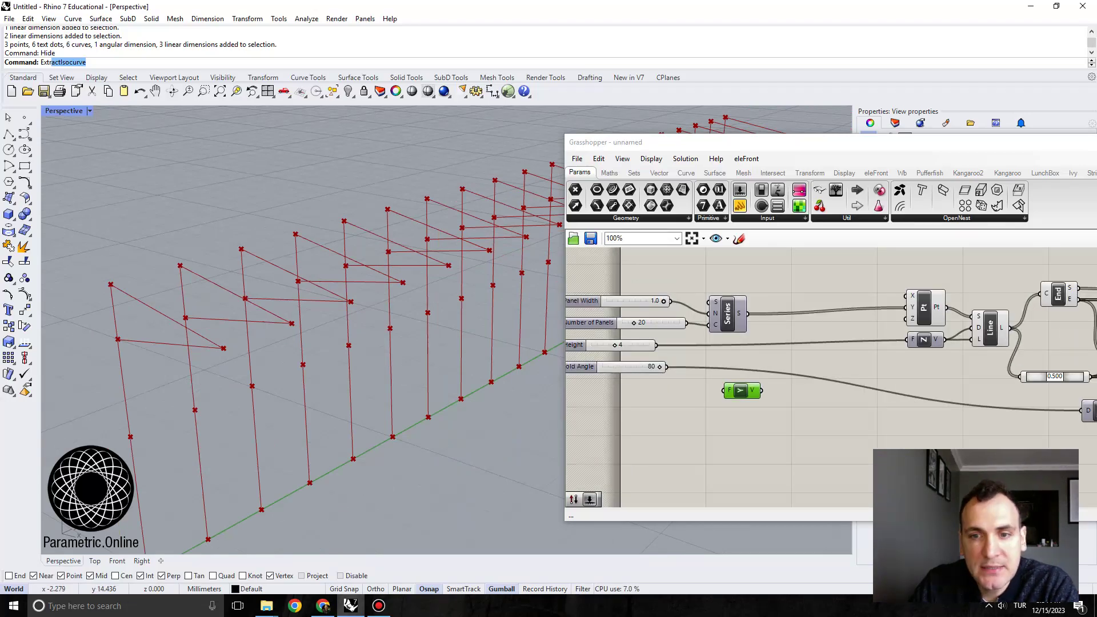
right_drag(680, 417, 718, 421)
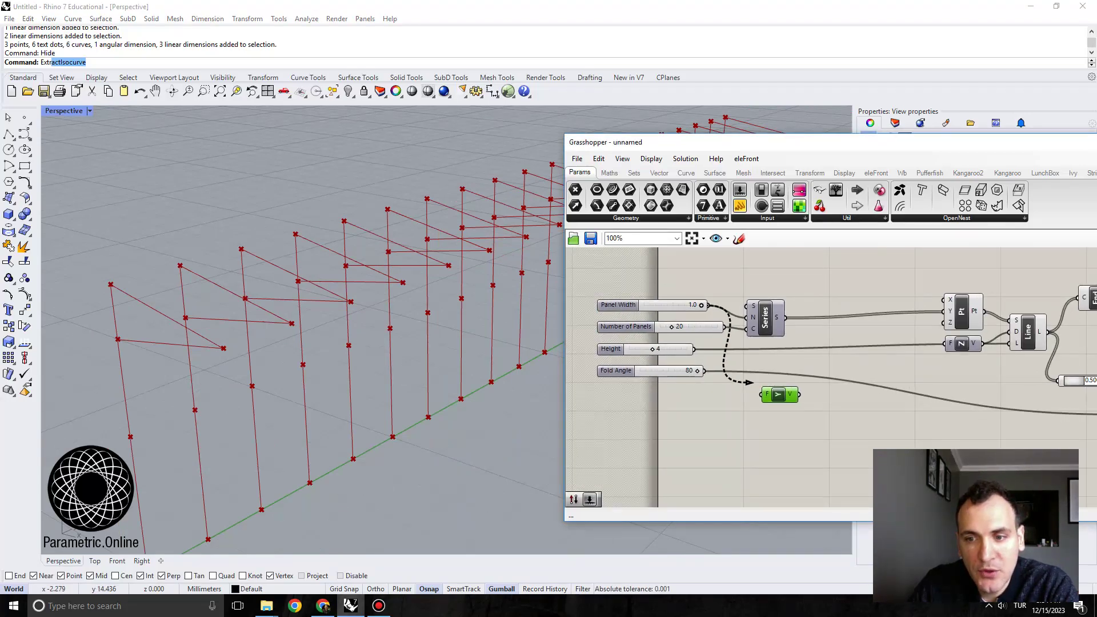
Step: Connect Unit Y as the extrusion direction and duplicate the Extrude component for the lower panel Line
scroll(755, 375, down, 7)
scroll(760, 397, up, 8)
drag(1027, 294, 1028, 342)
click(1028, 295)
key(ctrl+c)
key(ctrl+v)
right_drag(971, 388, 832, 401)
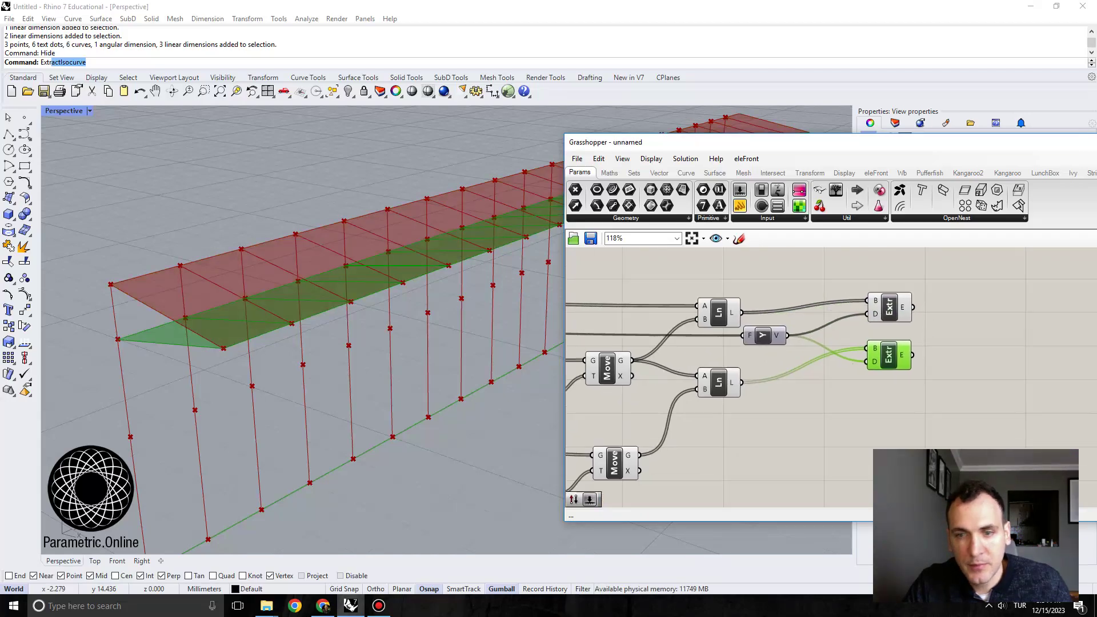
click(832, 401)
Step: Collect the outputs of both Extrude components in a single container parameter
drag(912, 307, 967, 323)
click(929, 290)
scroll(1051, 325, down, 5)
Step: Turn off the preview of the Move, panel Line, Unit Y and Extrude components
drag(859, 405, 978, 327)
drag(859, 328, 859, 328)
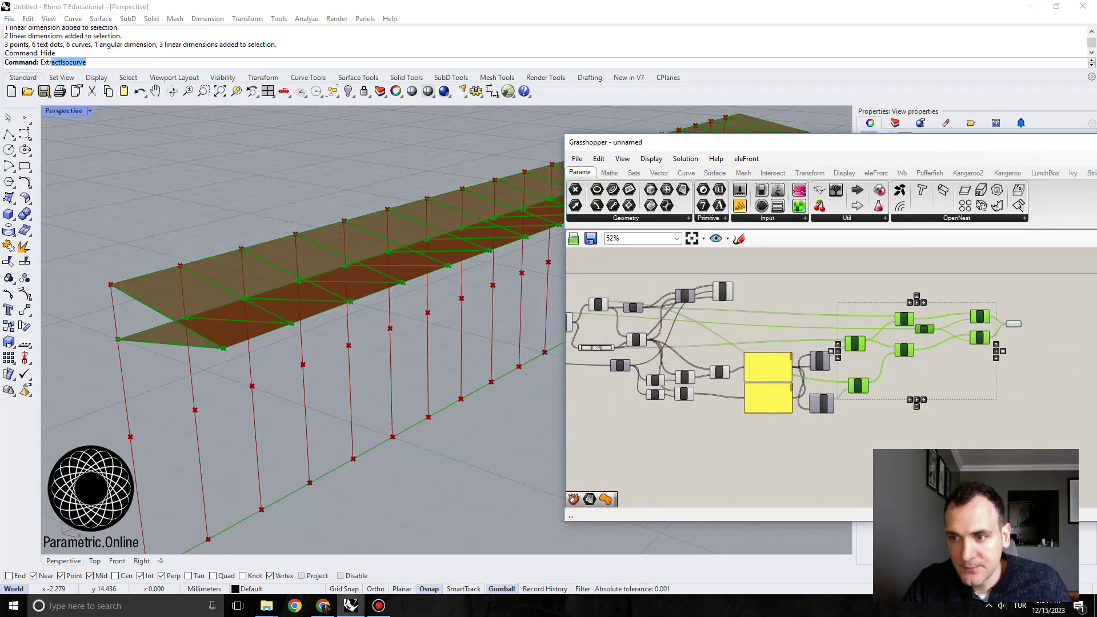
click(685, 158)
click(722, 328)
click(706, 440)
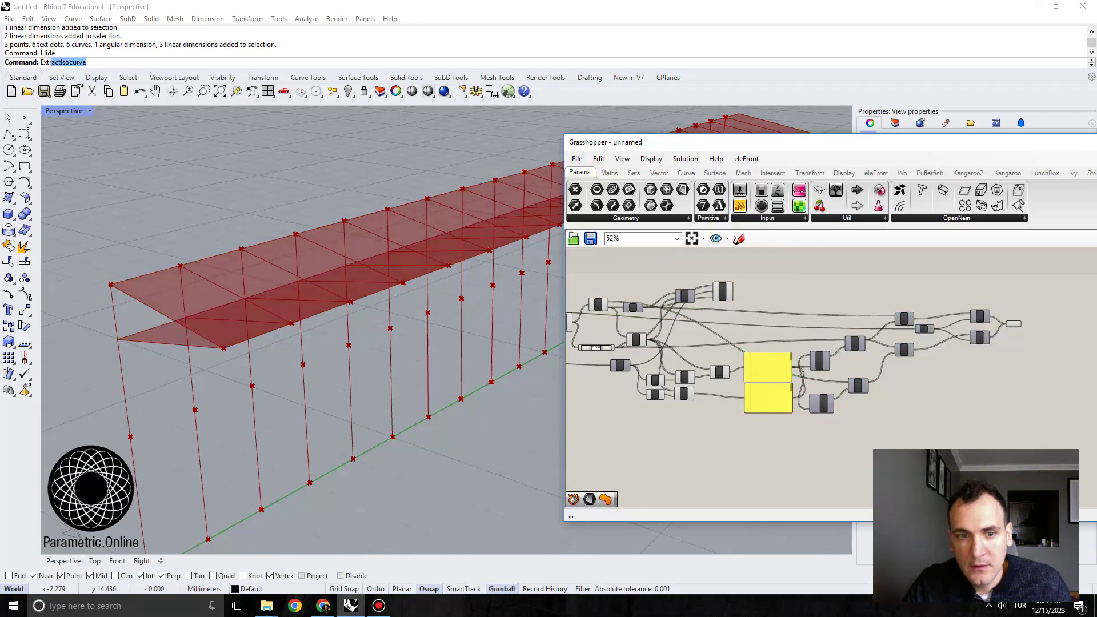
right_drag(423, 366, 349, 286)
right_drag(648, 394, 829, 394)
drag(961, 450, 755, 256)
click(685, 158)
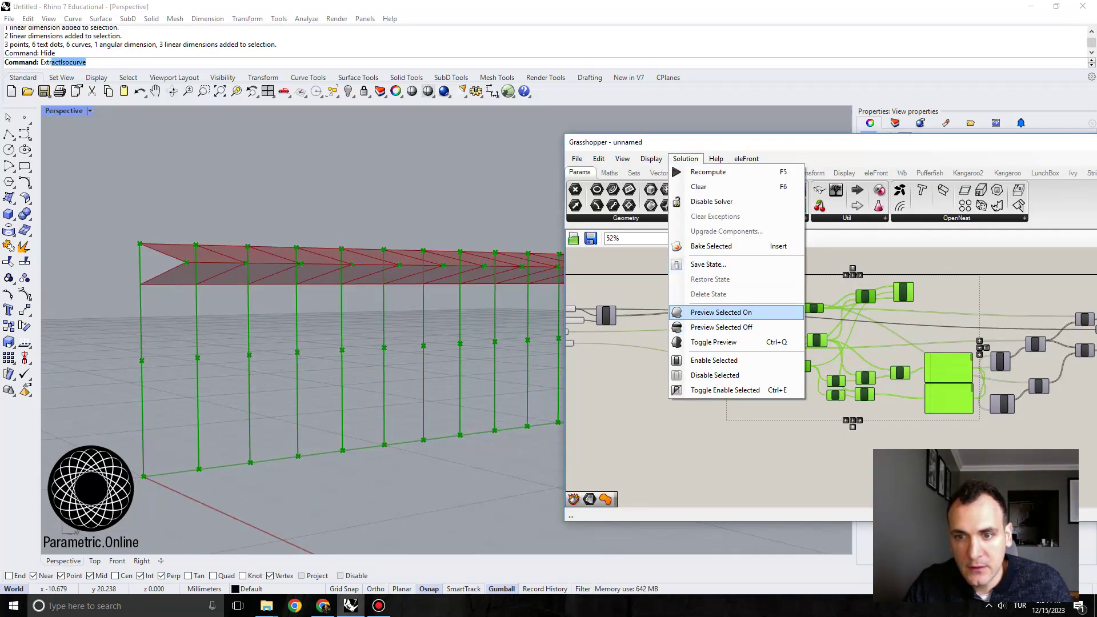
click(813, 351)
Step: Turn off the preview of the intermediate components between the vertical Line and the Move components
scroll(813, 350, up, 3)
scroll(961, 432, down, 1)
drag(987, 453, 764, 257)
click(685, 158)
click(722, 328)
click(684, 410)
Step: Set the Fold Angle slider to 37 and view the row of panels from the side
right_drag(411, 354, 417, 377)
scroll(400, 389, down, 5)
right_drag(668, 411, 730, 425)
right_drag(605, 355, 807, 370)
scroll(729, 365, up, 6)
right_drag(728, 365, 724, 406)
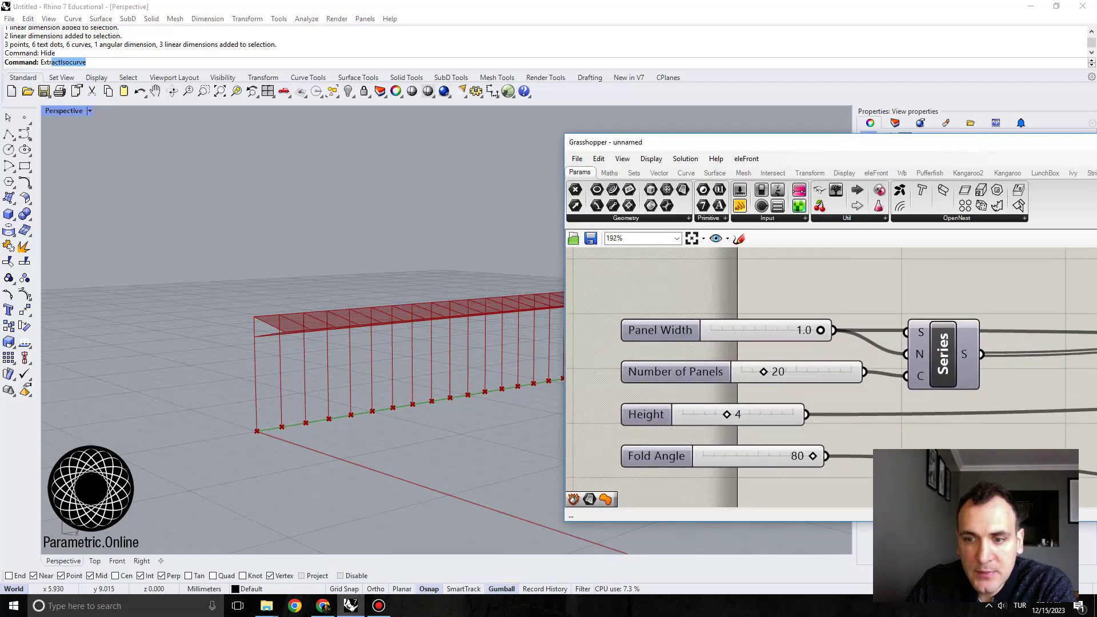
drag(813, 456, 754, 457)
scroll(529, 354, up, 5)
right_drag(528, 440, 529, 423)
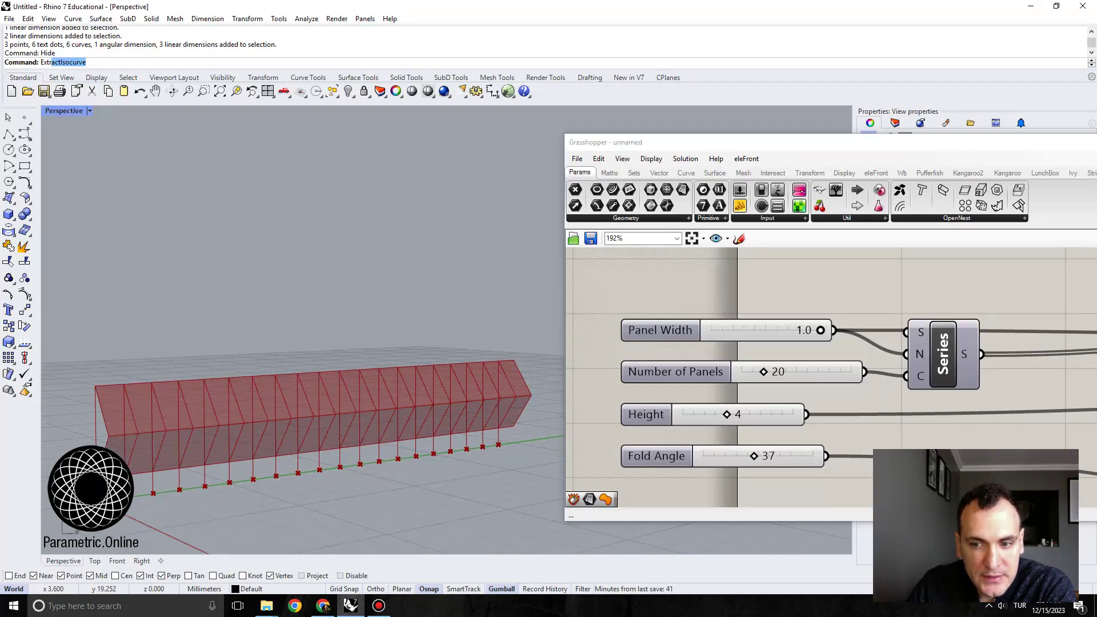
Step: Shift the Fold Angle slider slightly and set its value to 38
drag(656, 456, 661, 450)
mouse_move(759, 451)
mouse_down()
mouse_move(710, 450)
mouse_move(796, 451)
mouse_move(719, 451)
mouse_move(760, 450)
mouse_up()
mouse_move(764, 372)
mouse_down()
mouse_move(753, 371)
mouse_move(764, 372)
mouse_up()
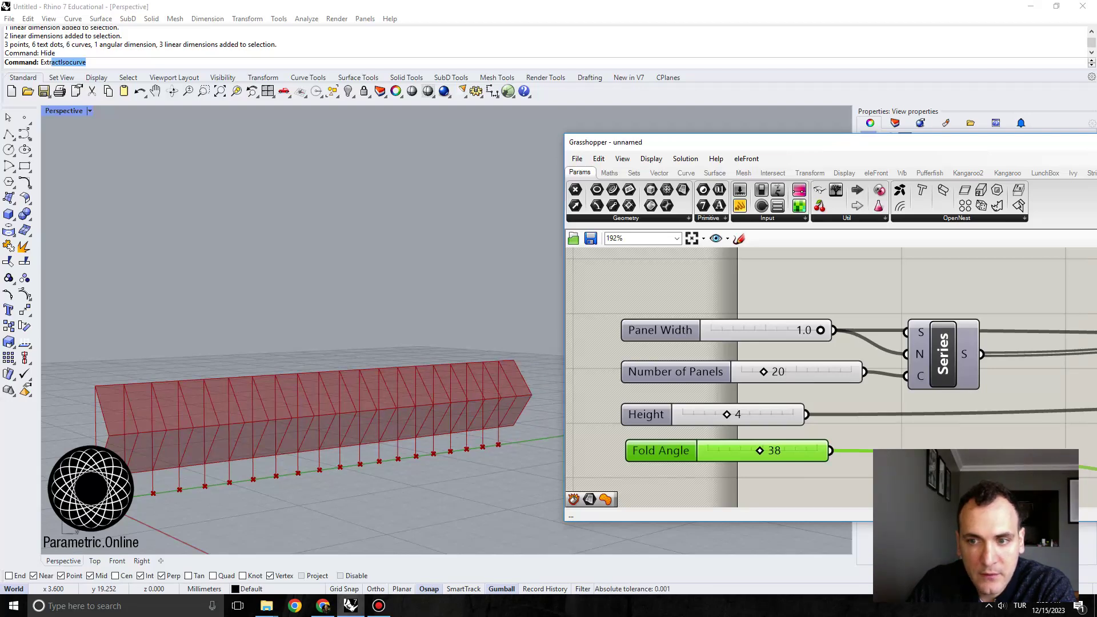
Step: Follow the definition from the input sliders to the component with the 0.500 curve parameter and back
mouse_move(821, 329)
mouse_down()
mouse_move(744, 329)
mouse_move(821, 330)
mouse_up()
scroll(817, 328, down, 4)
right_drag(972, 366, 629, 346)
scroll(628, 346, up, 2)
scroll(969, 355, up, 2)
drag(795, 403, 811, 408)
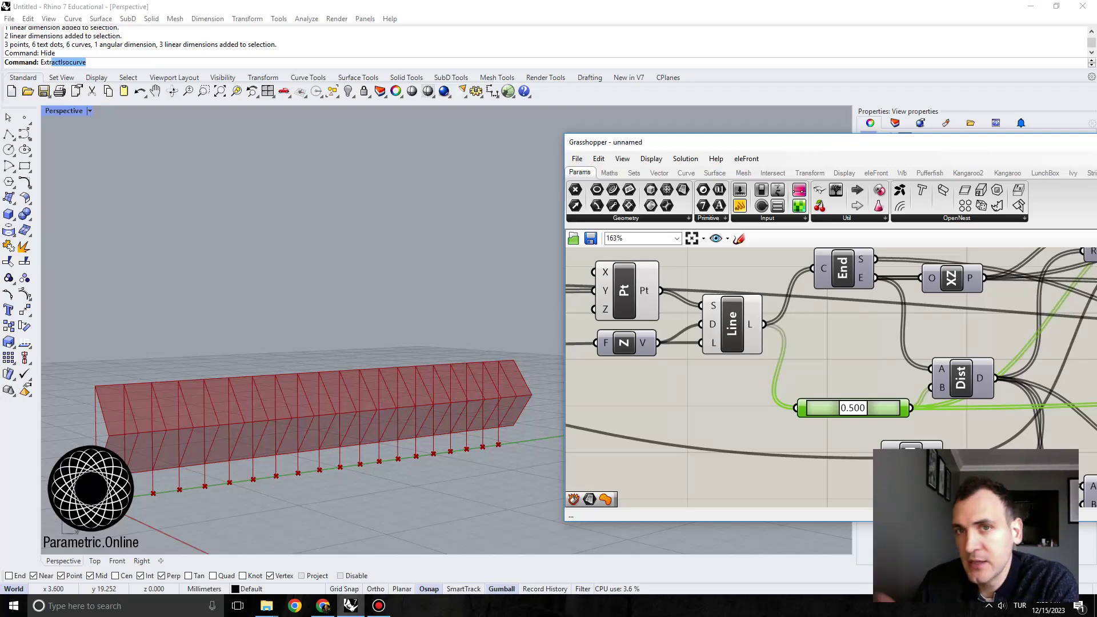
scroll(958, 416, down, 4)
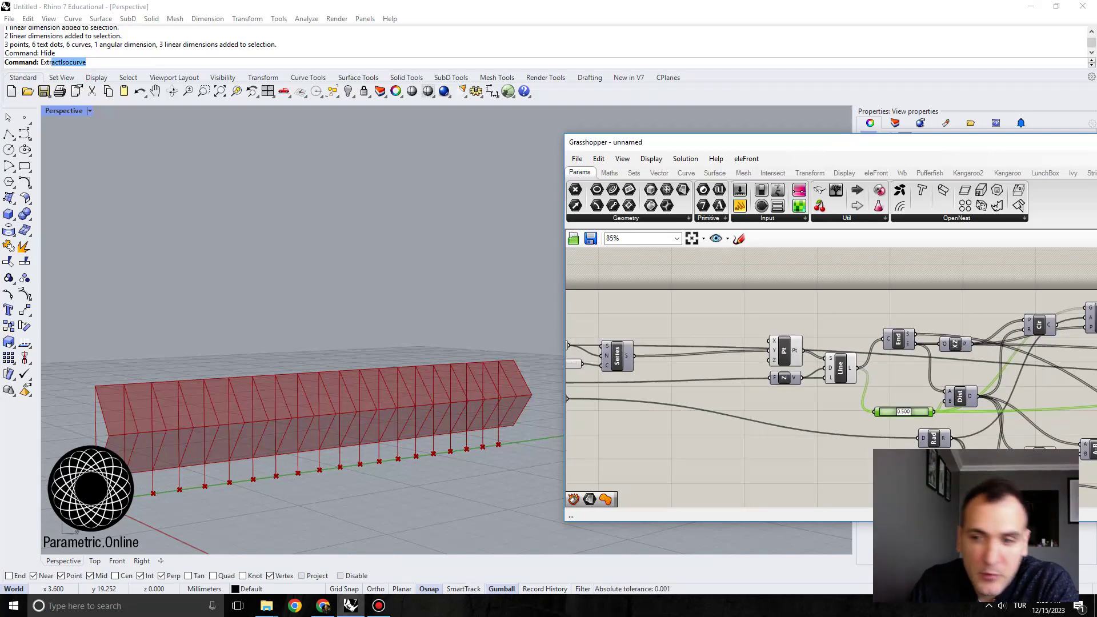
scroll(720, 324, down, 2)
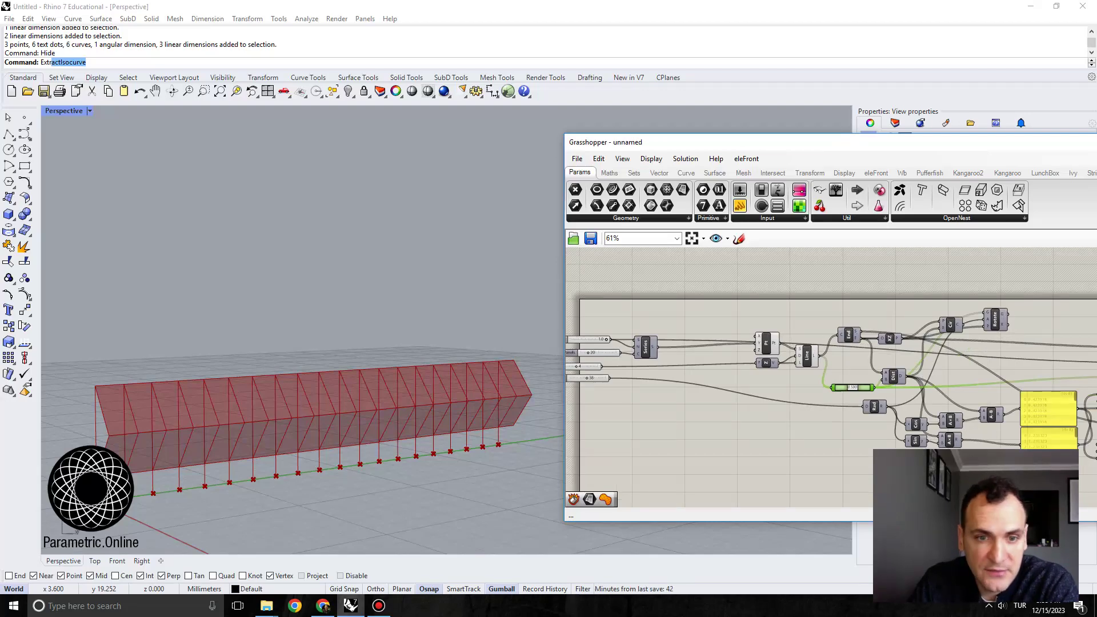
scroll(577, 334, up, 1)
right_drag(577, 334, 679, 303)
scroll(677, 303, up, 2)
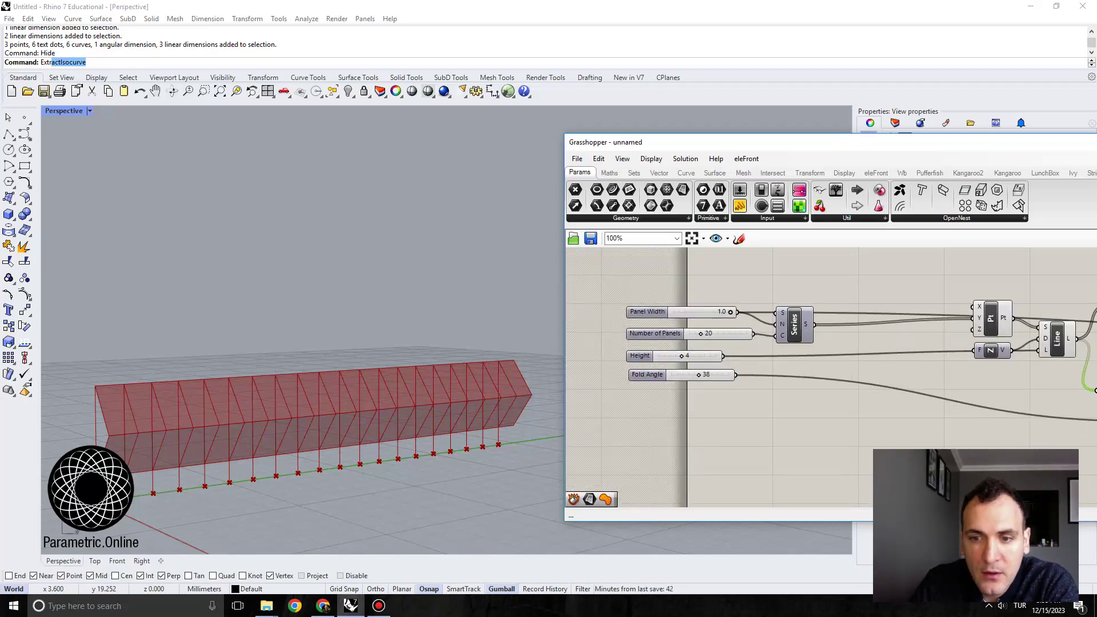
Step: Move the Fold Angle slider slightly lower beneath Height and set it to 45
click(646, 375)
scroll(729, 360, up, 1)
drag(621, 378, 612, 384)
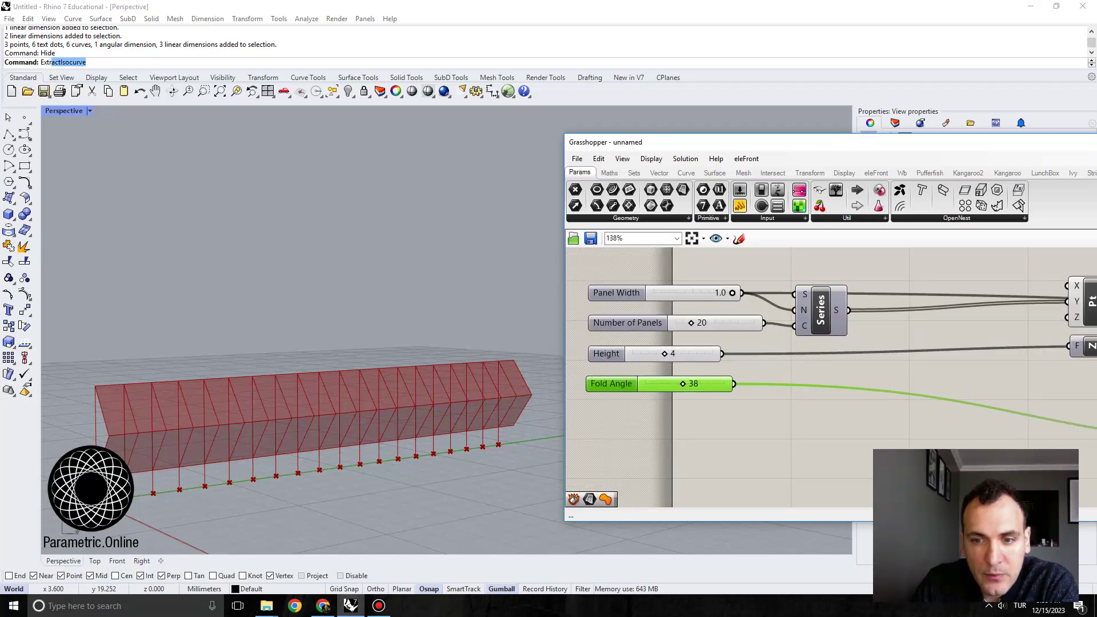
drag(683, 384, 690, 383)
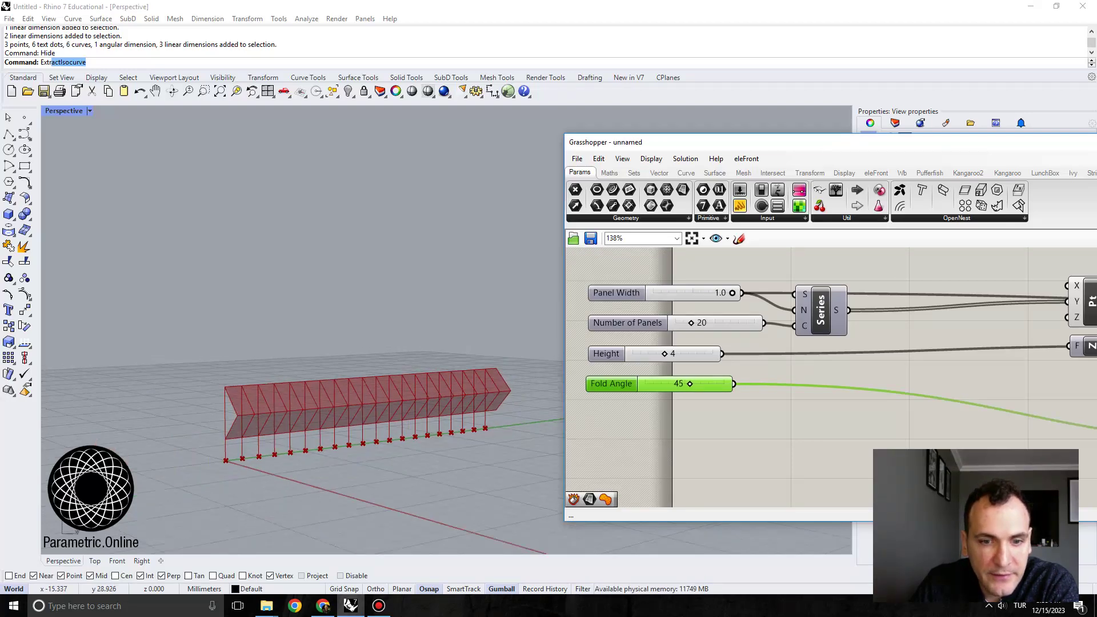
Step: Switch to Chrome to study the folding facade reference photo and return to Rhino
click(323, 606)
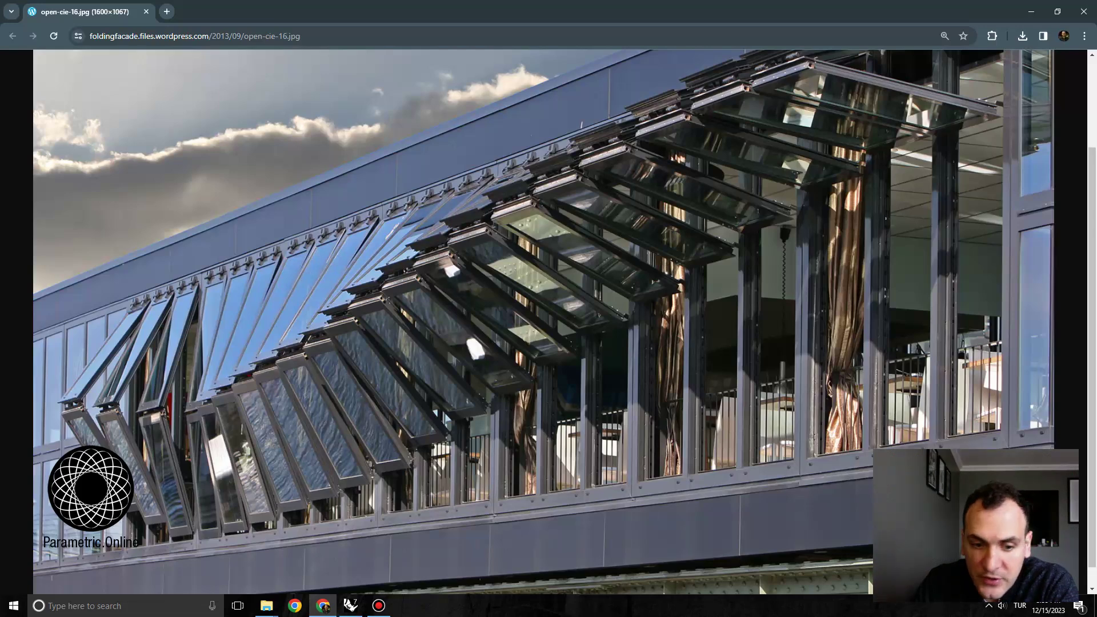
click(351, 606)
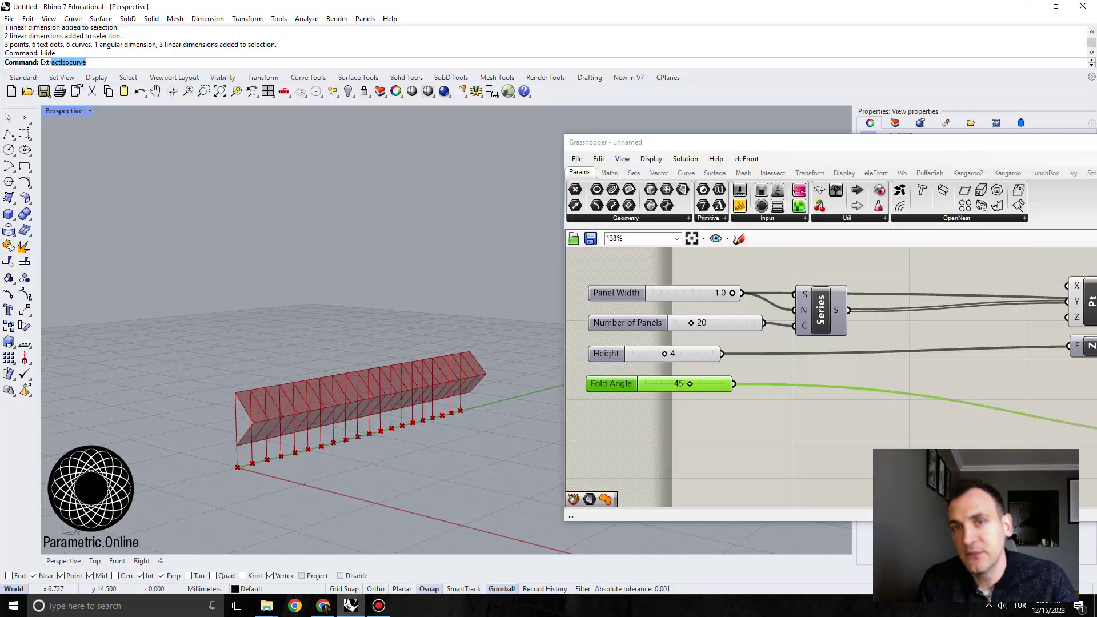
Step: Add a Graph Mapper component to the empty canvas area below the Fold Angle wire
scroll(729, 291, down, 3)
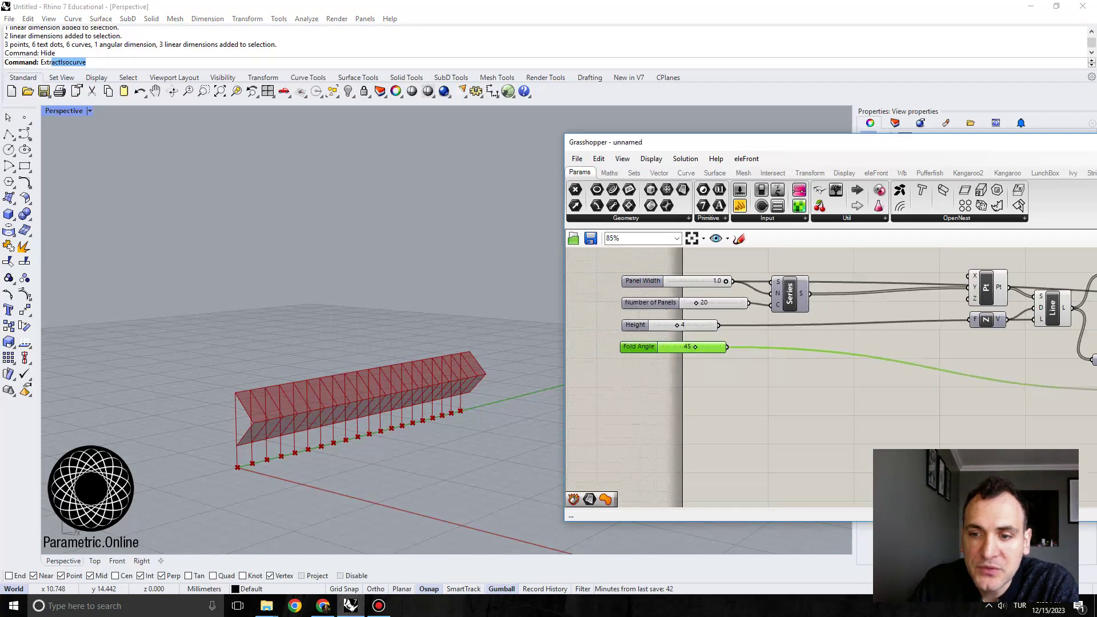
right_drag(843, 401, 820, 397)
double_click(820, 397)
text(g)
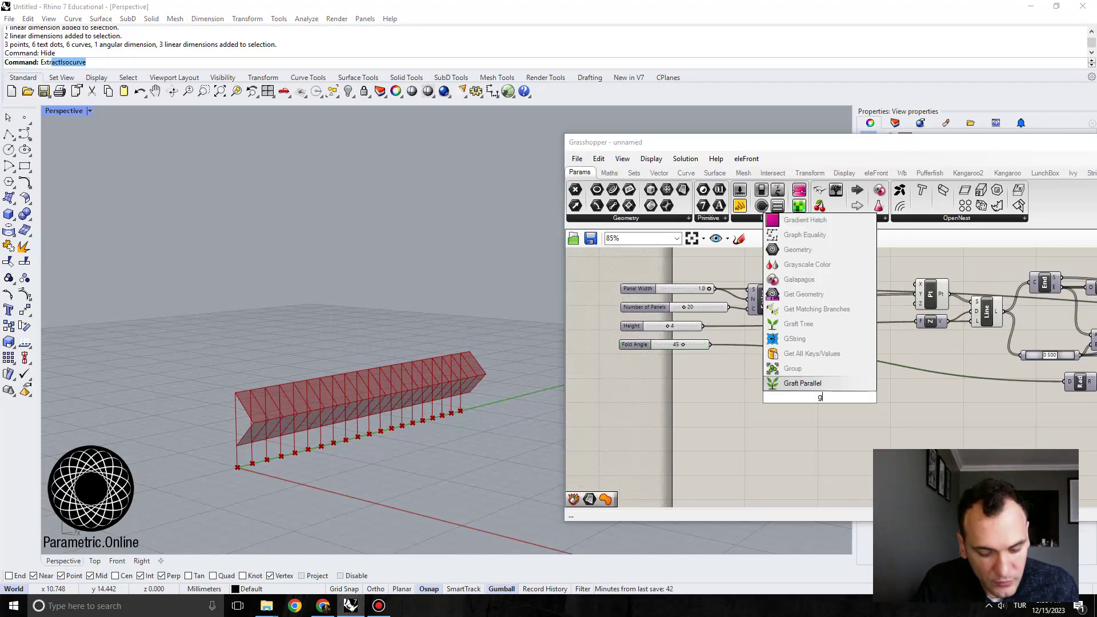
text(raph)
key(Return)
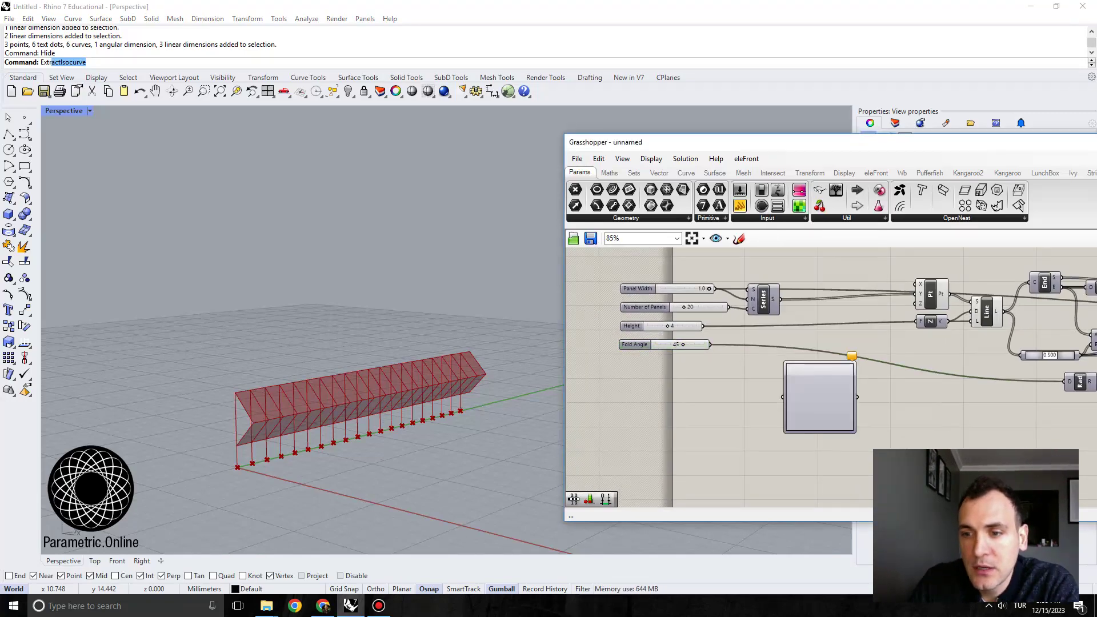
scroll(827, 391, up, 3)
drag(821, 388, 873, 407)
scroll(863, 400, down, 2)
right_drag(876, 414, 855, 374)
Step: Set the Graph Mapper's graph type to Bezier and reposition the component slightly
right_click(855, 374)
click(843, 367)
right_click(843, 367)
mouse_move(866, 512)
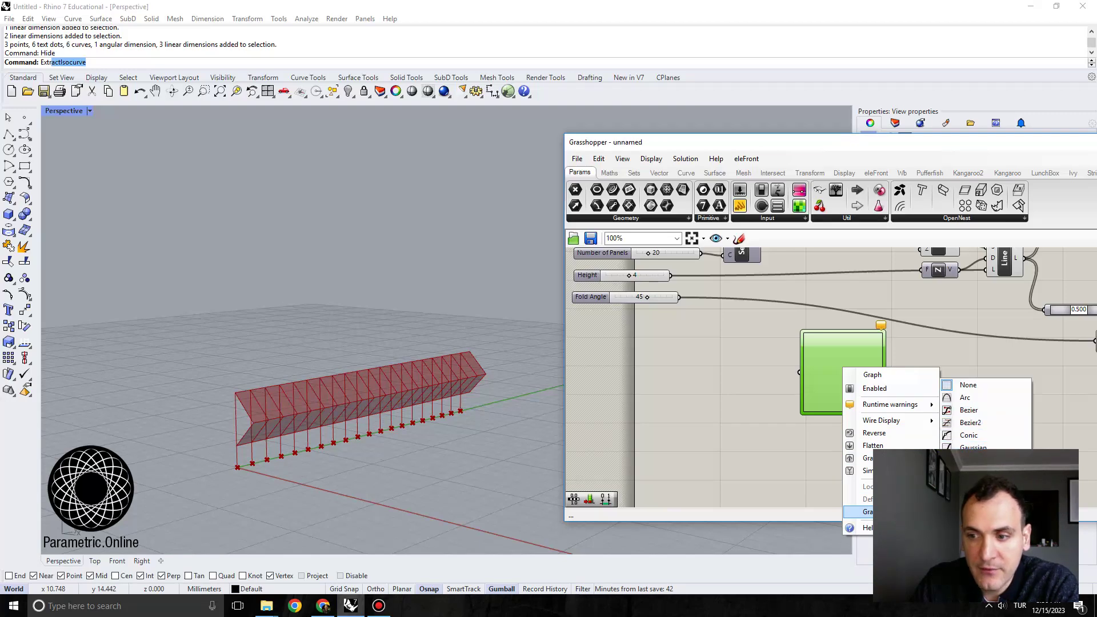
click(969, 410)
scroll(741, 257, up, 2)
scroll(775, 372, down, 2)
scroll(837, 390, up, 2)
right_drag(840, 389, 783, 385)
scroll(783, 384, down, 2)
drag(783, 384, 806, 407)
scroll(808, 404, up, 1)
scroll(823, 423, up, 3)
right_drag(823, 423, 787, 454)
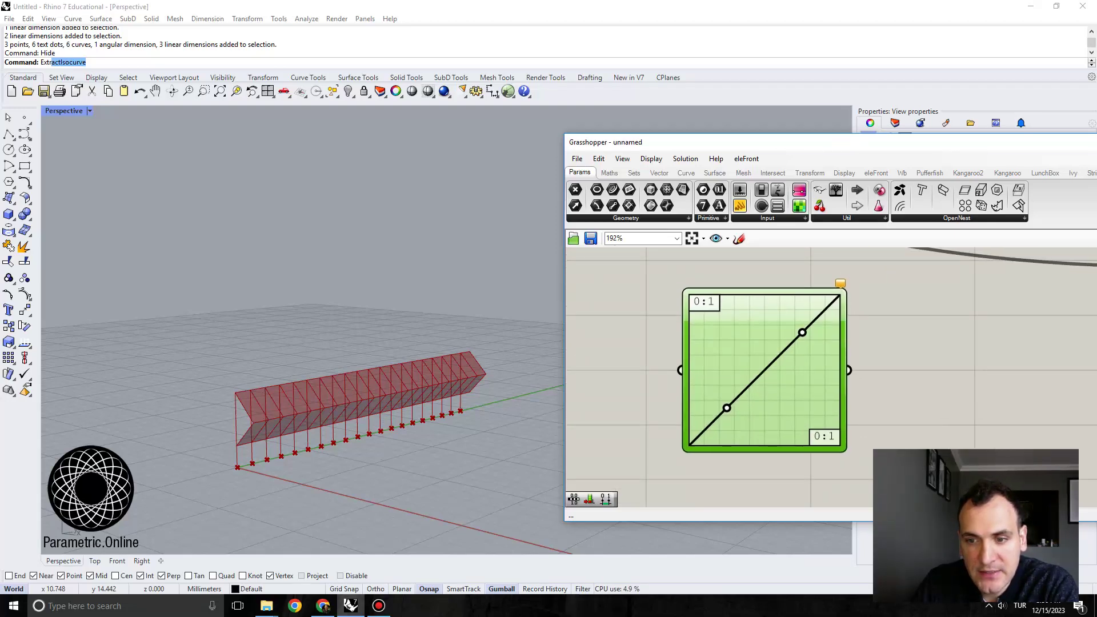
Step: Add a 0.5 number slider, connect it to the Graph Mapper input, and set it to 0.7
right_drag(634, 401, 747, 410)
double_click(663, 410)
text(0.5)
key(Return)
drag(754, 409, 713, 389)
right_drag(712, 420, 740, 416)
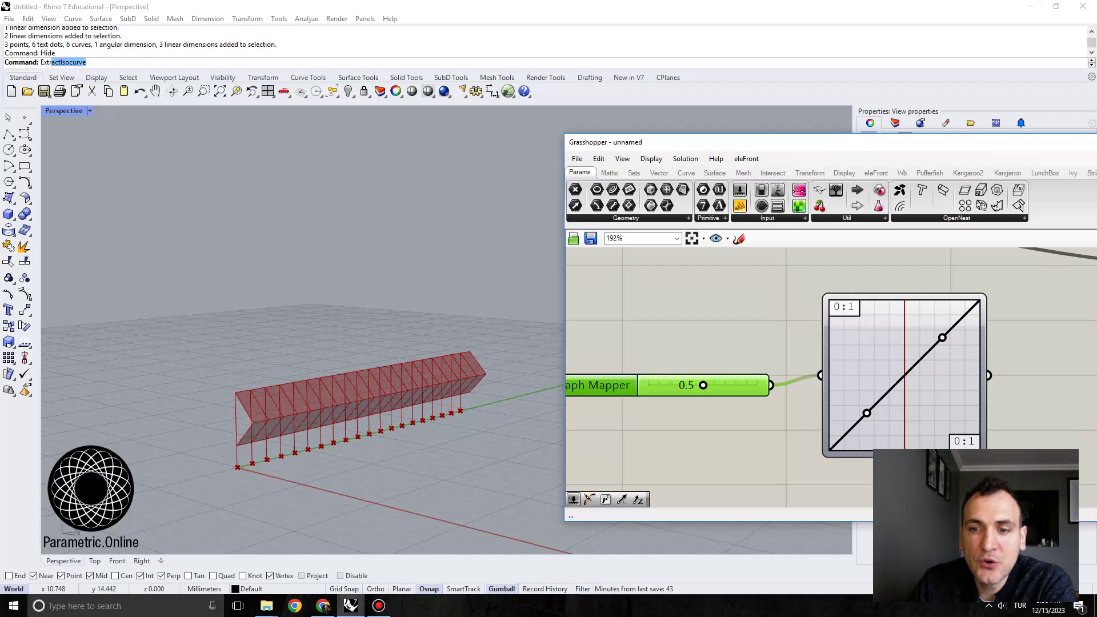
mouse_move(703, 386)
mouse_down()
mouse_move(671, 385)
mouse_move(725, 385)
mouse_up()
scroll(665, 315, down, 3)
Step: Add a Panel connected to the Graph Mapper output and set the Graph Mapper's input slider to 0.5
double_click(971, 352)
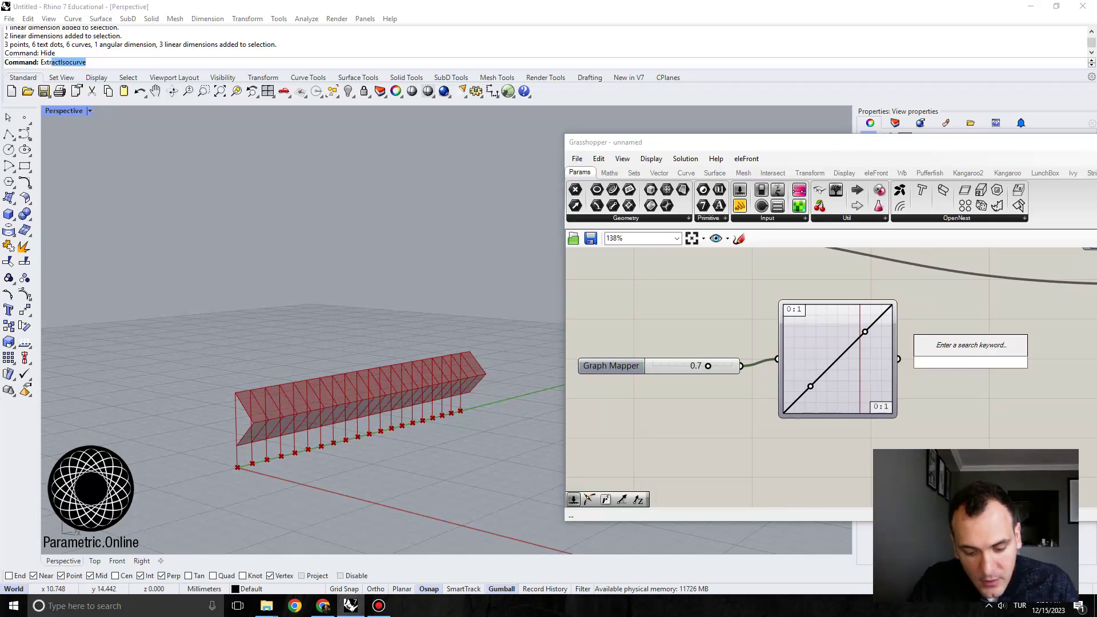
text(panel)
key(Return)
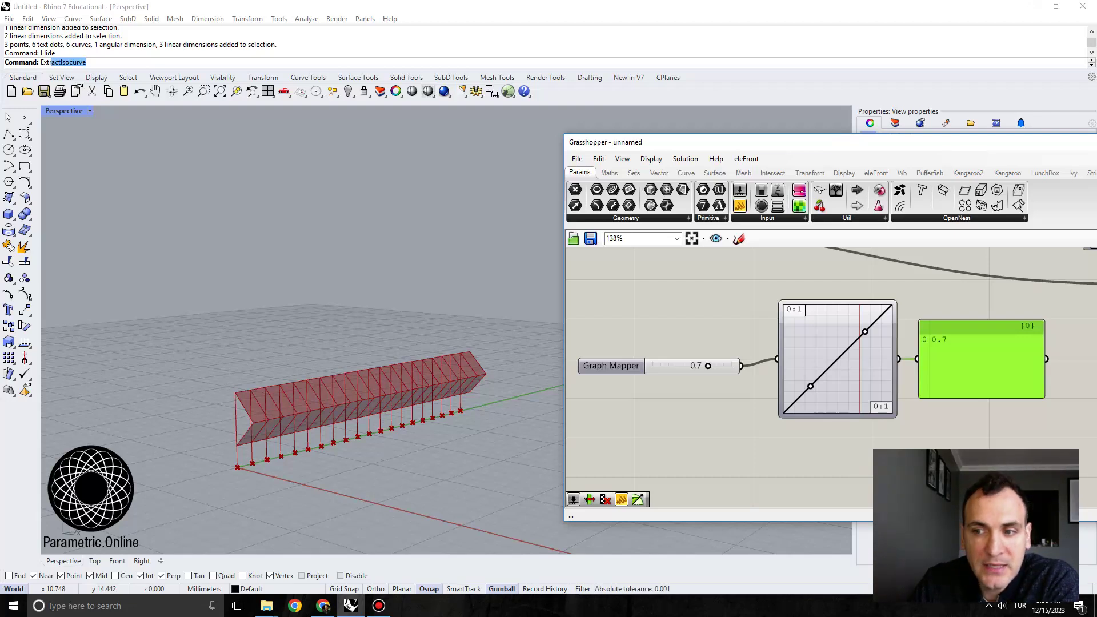
drag(708, 366, 692, 366)
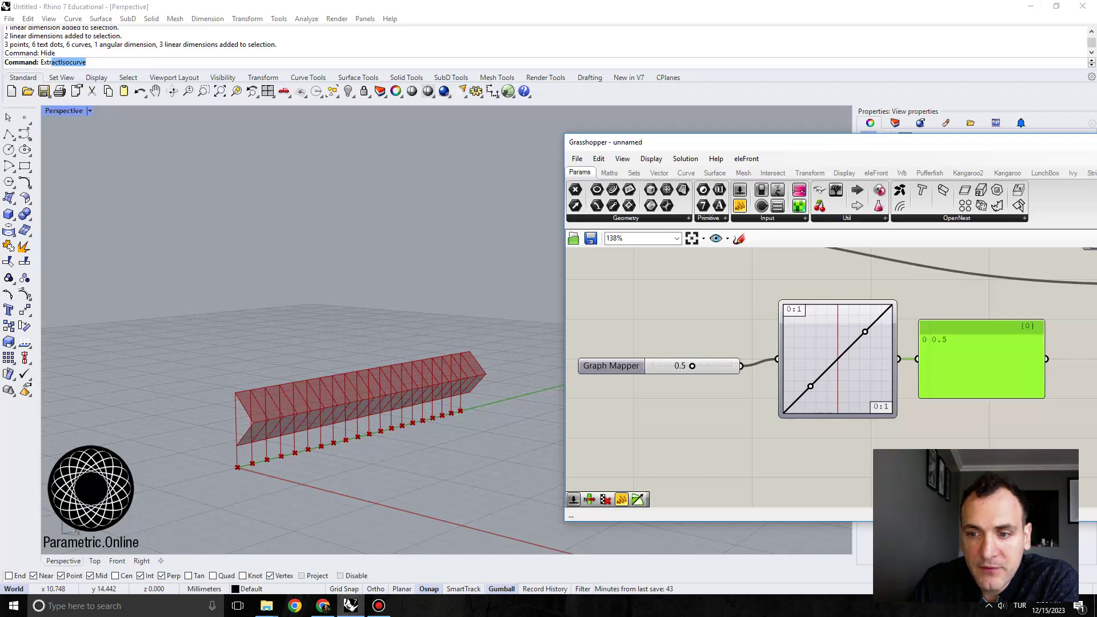
Step: Flatten the Graph Mapper curve by moving its lower handle to the left edge and its upper handle slightly down, and set the input slider to 0.7
drag(811, 386, 785, 382)
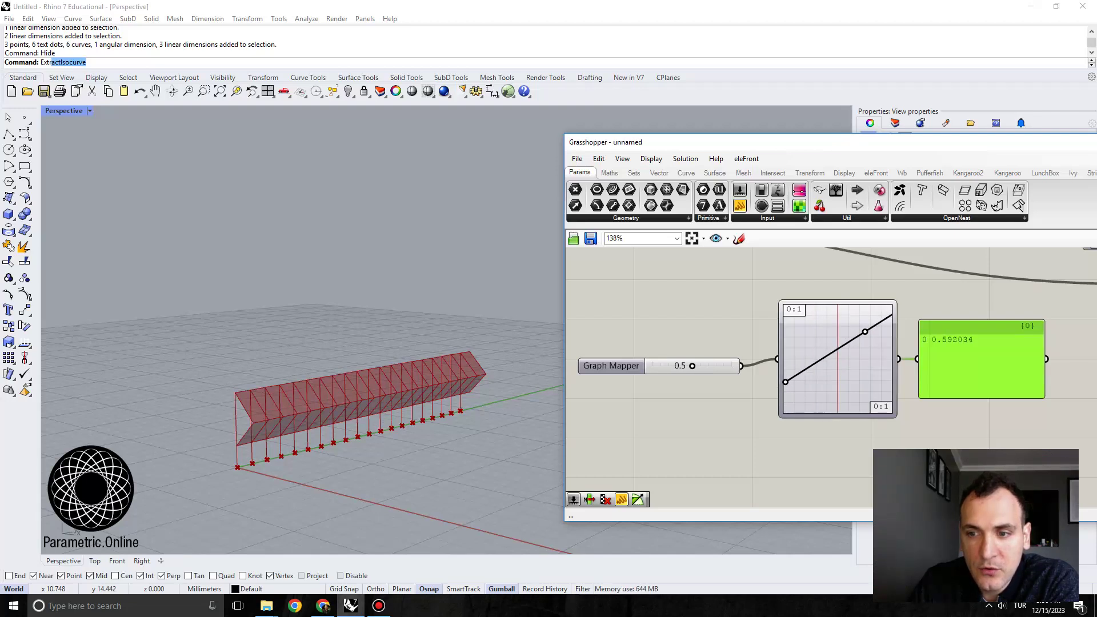
drag(866, 332, 873, 337)
drag(692, 365, 708, 366)
scroll(741, 341, down, 2)
right_drag(770, 364, 776, 425)
scroll(813, 379, up, 2)
scroll(813, 379, down, 3)
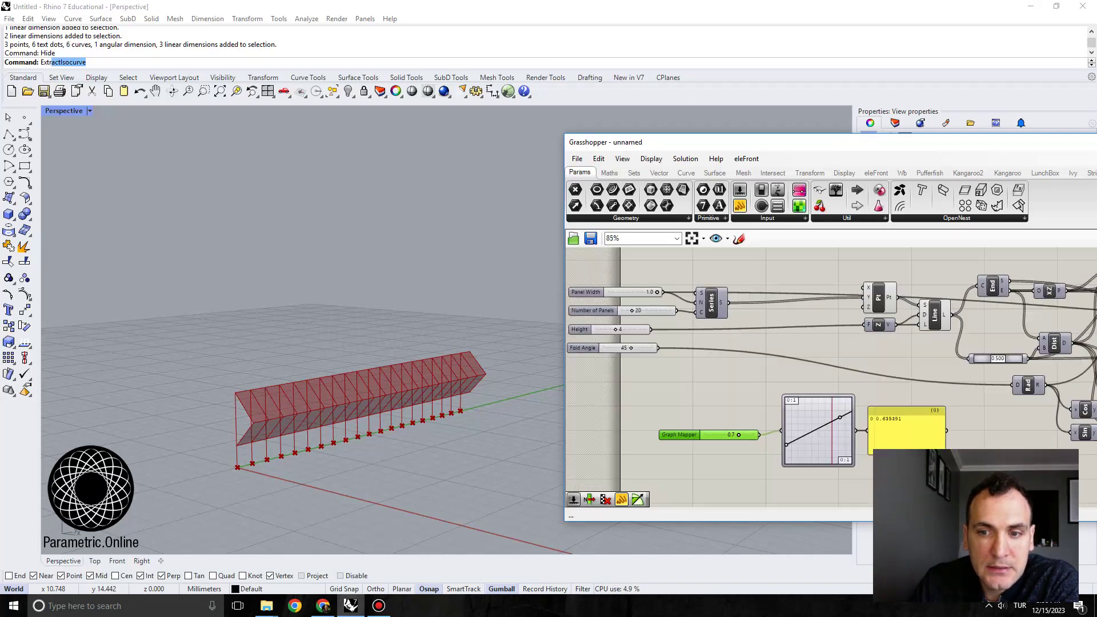
scroll(676, 419, up, 2)
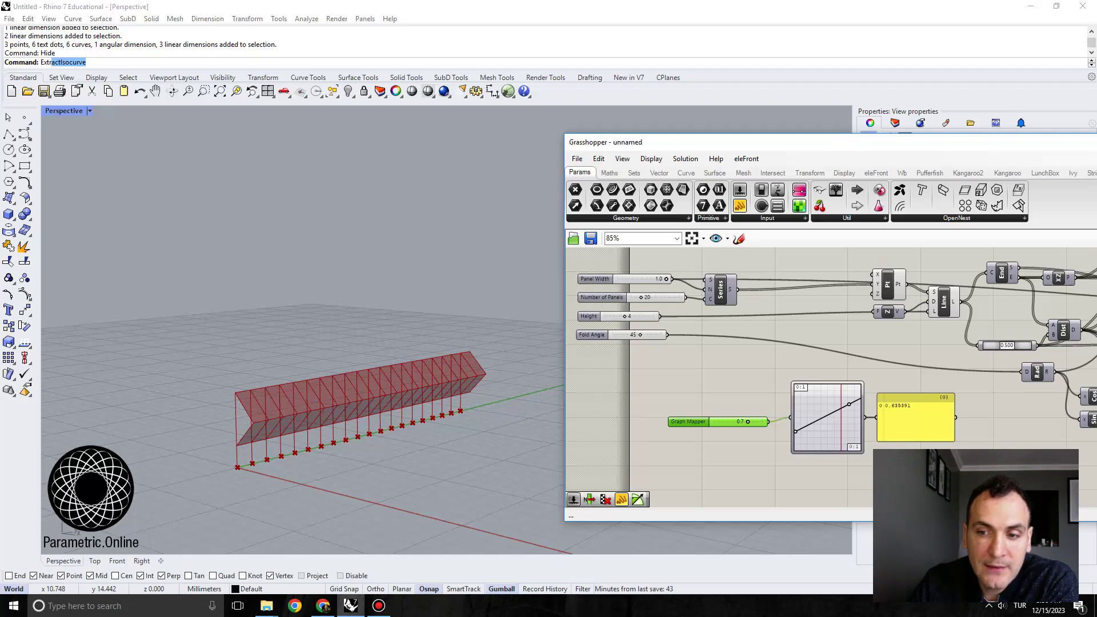
scroll(811, 418, up, 3)
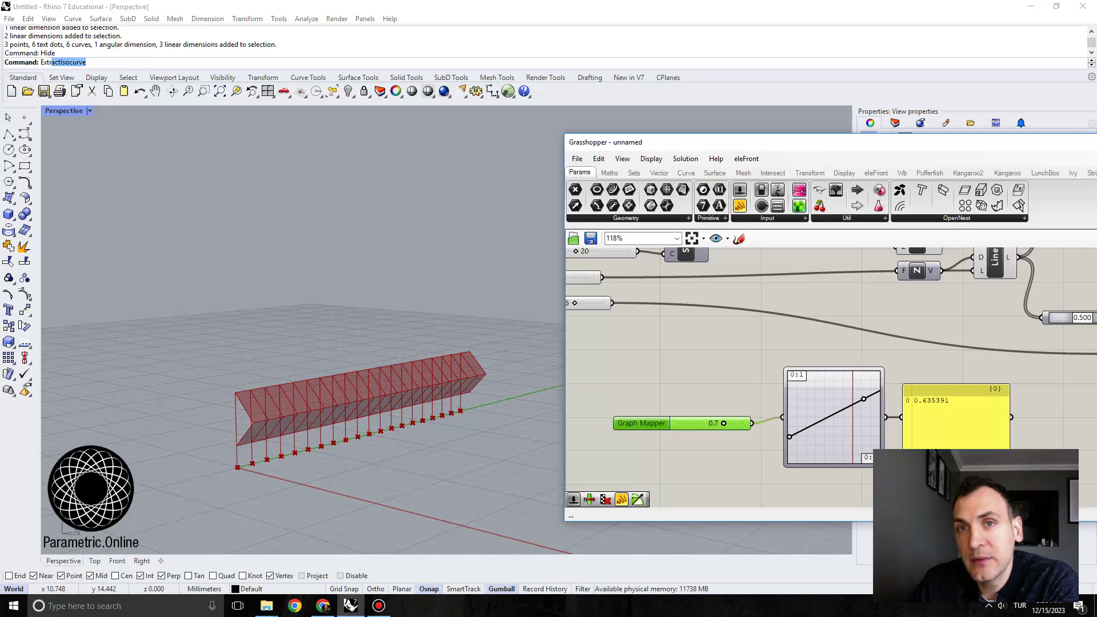
scroll(833, 400, down, 3)
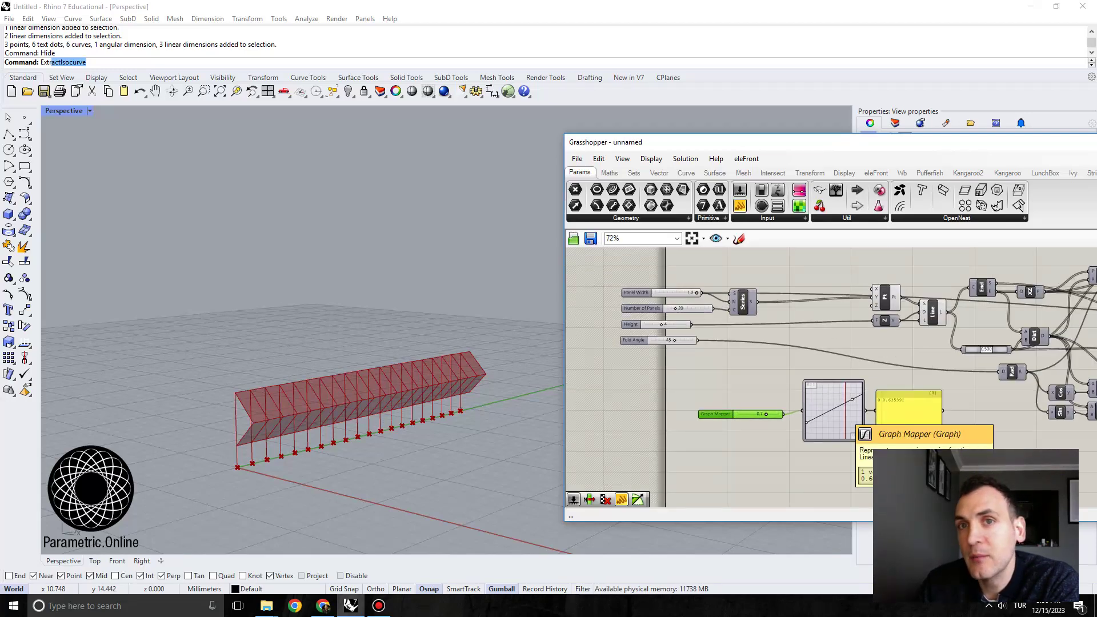
scroll(733, 292, up, 1)
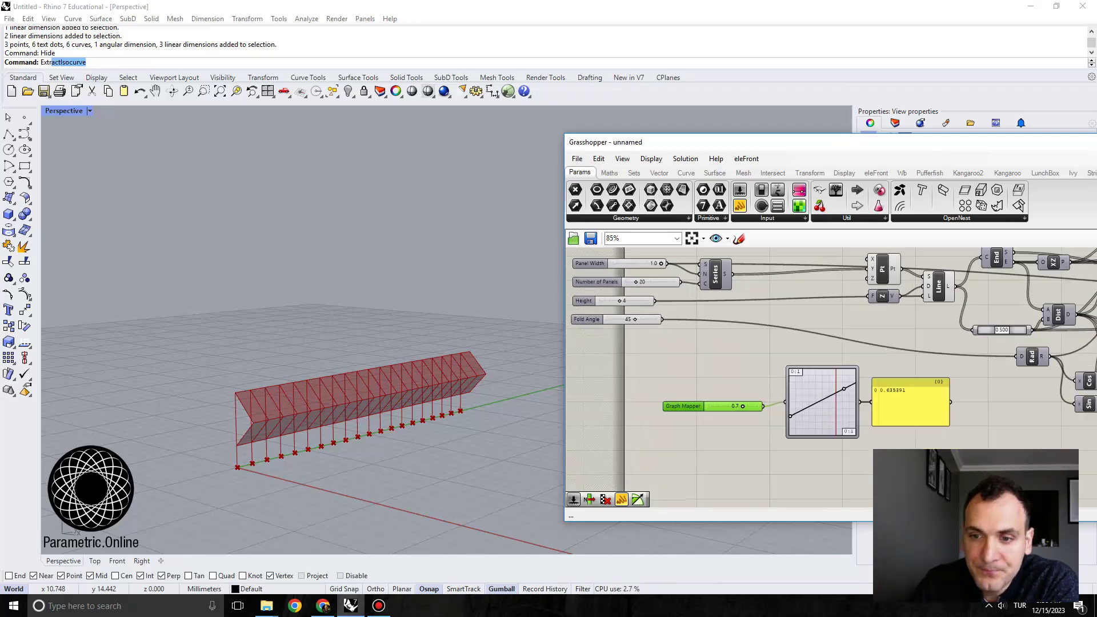
Step: Add a Range component in the empty area between the Fold Angle wire and the Graph Mapper's input slider
double_click(729, 395)
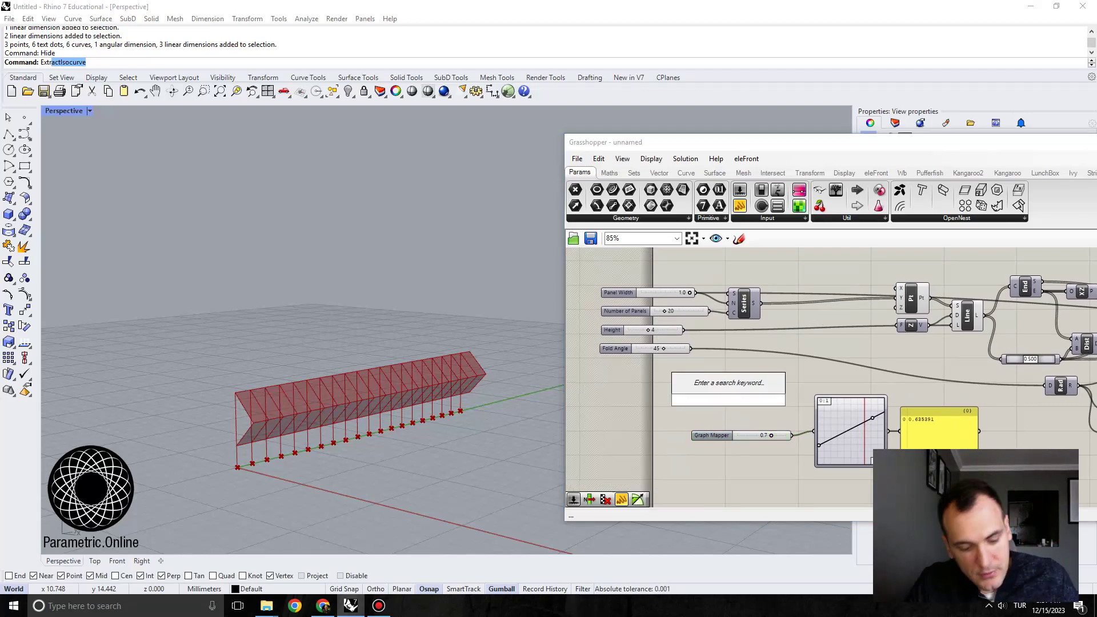
text(range)
key(Return)
scroll(729, 399, up, 1)
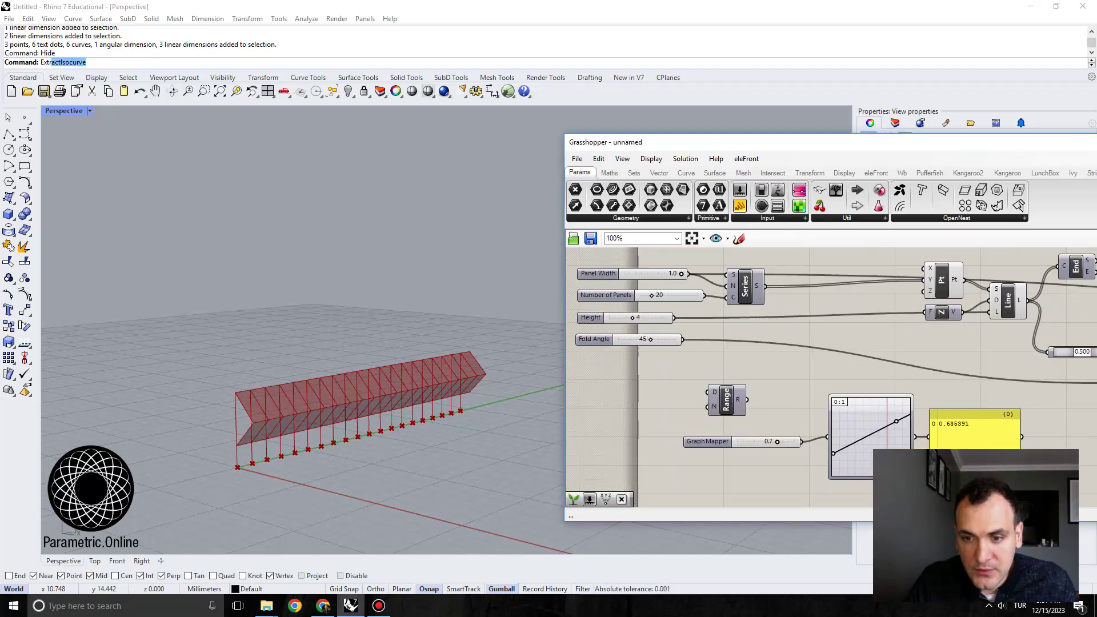
drag(729, 398, 747, 405)
scroll(915, 460, up, 1)
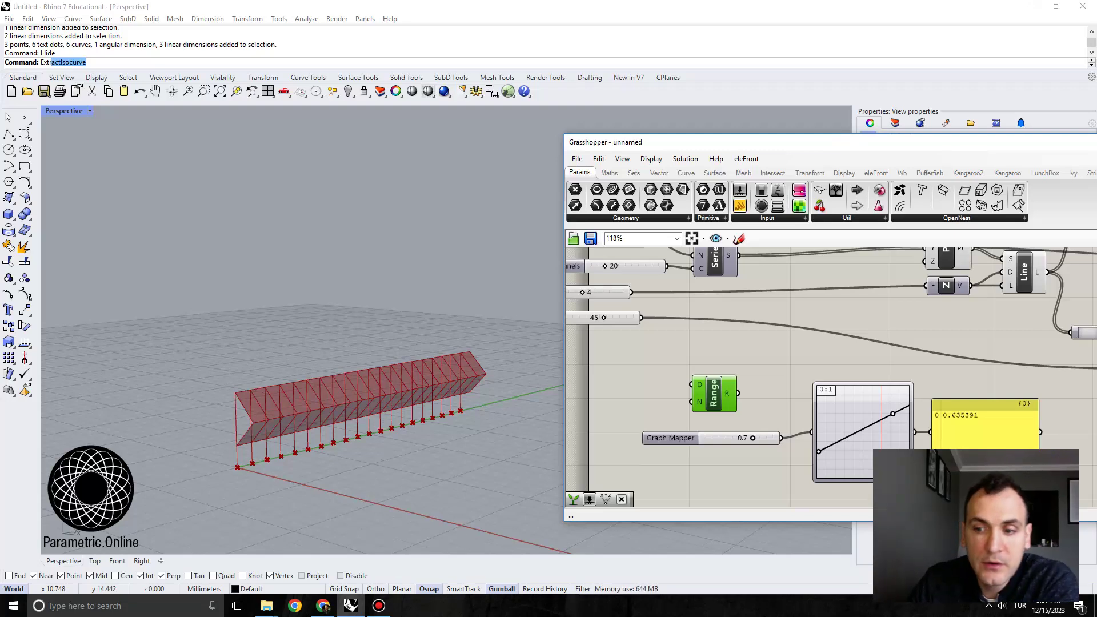
Step: Connect the Number of Panels slider to the Range's N input and inspect the list of numbers it outputs
scroll(869, 400, down, 1)
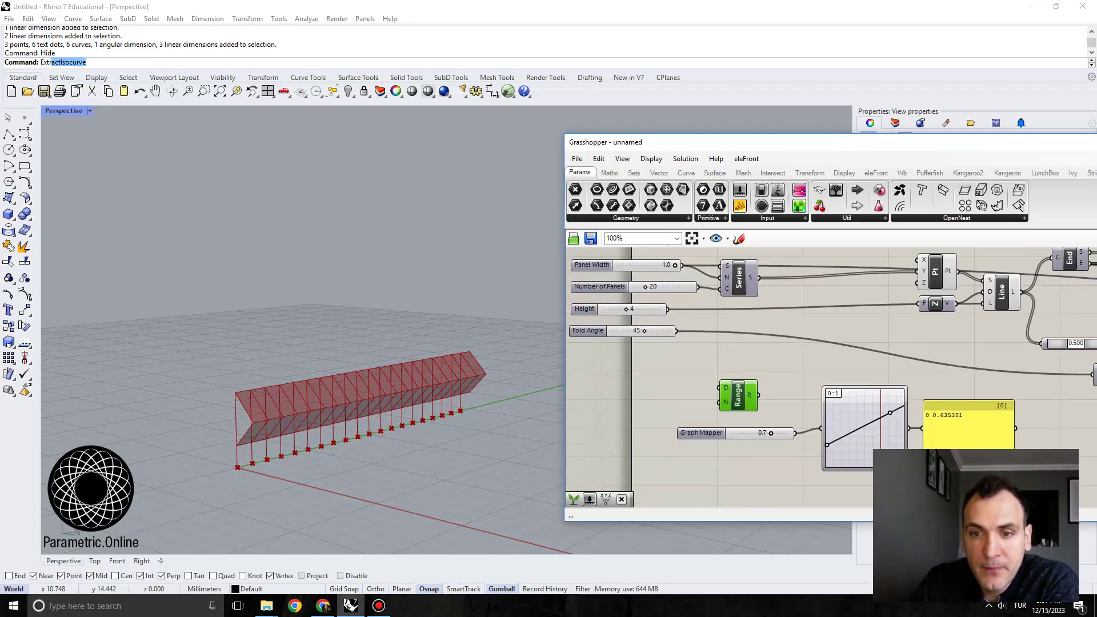
drag(698, 286, 718, 402)
scroll(721, 401, up, 1)
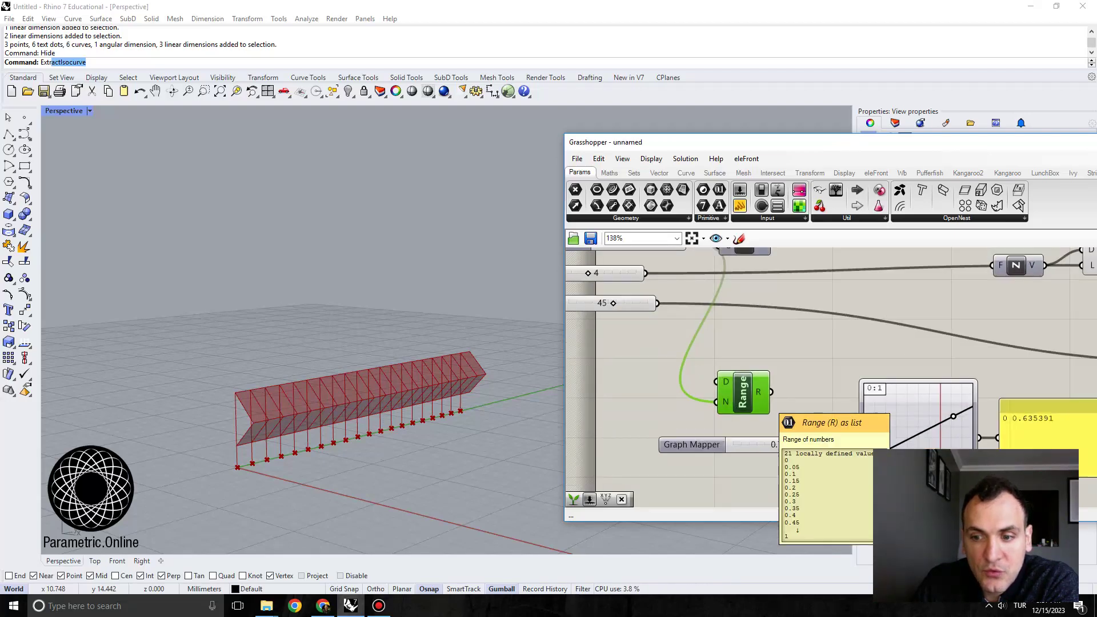
mouse_move(771, 392)
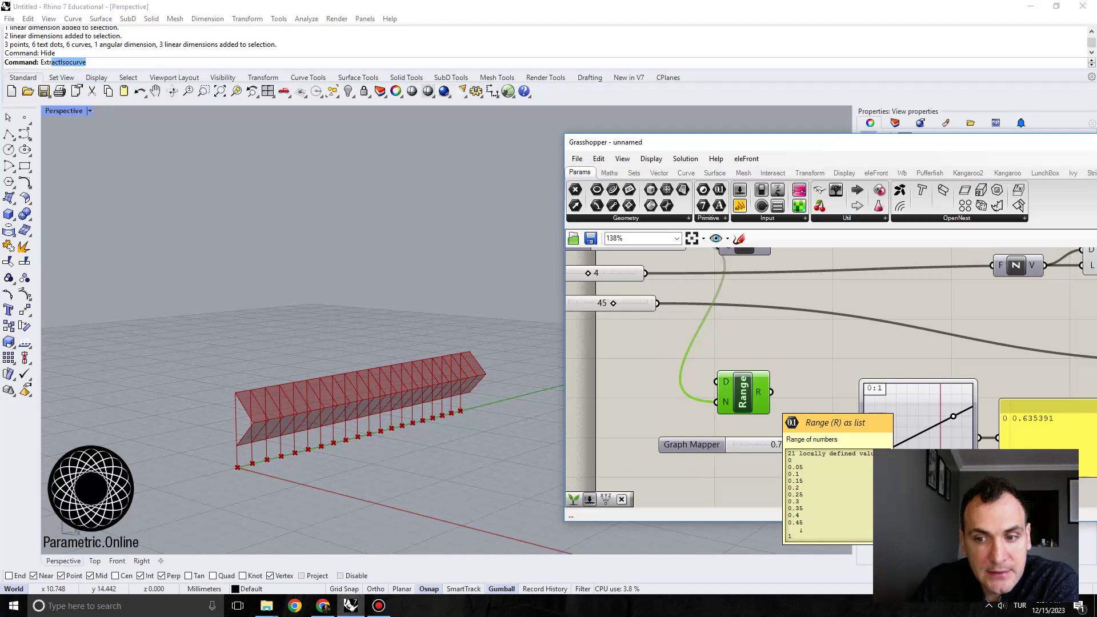
Step: Apply the expression x-1 to the Range component's N input
right_drag(791, 388, 787, 359)
right_click(721, 372)
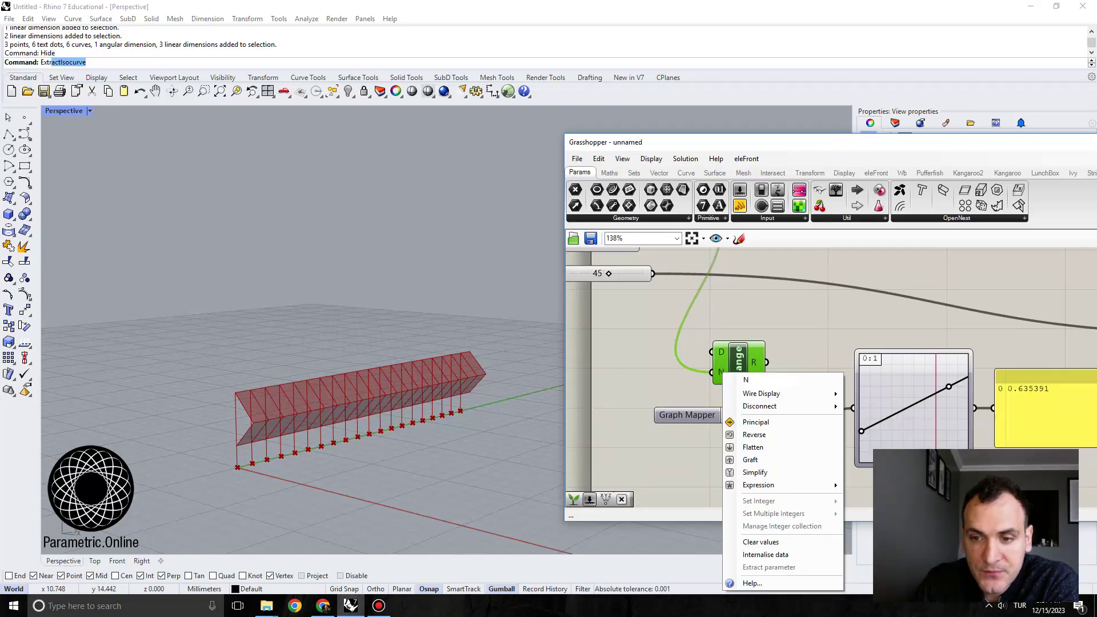
mouse_move(783, 485)
text(x-1)
click(868, 513)
Step: Connect the Range output to the Graph Mapper input, delete the old input slider, and place the Range beside the Graph Mapper
right_drag(806, 379, 788, 367)
drag(749, 351, 835, 396)
click(752, 400)
scroll(752, 397, down, 2)
key(Delete)
drag(726, 364, 761, 397)
right_drag(992, 409, 901, 368)
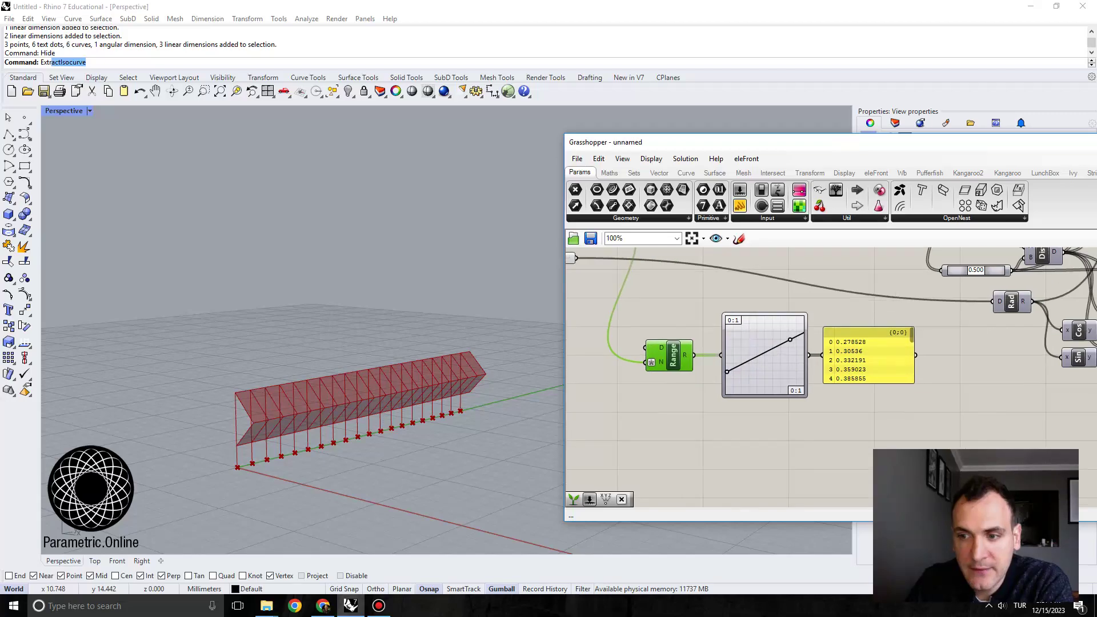
Step: Stretch the Graph Mapper's output panel until the full list of values fits, and move it slightly away from the Graph Mapper
scroll(901, 369, up, 2)
drag(901, 383, 902, 524)
right_drag(902, 498, 891, 435)
scroll(874, 340, down, 1)
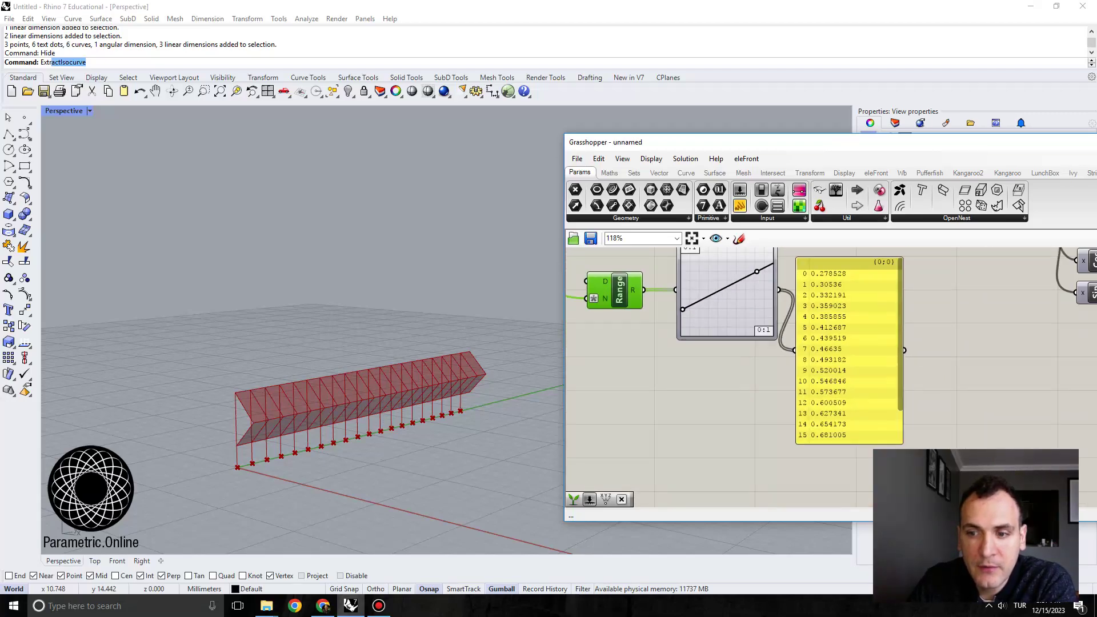
drag(881, 445, 880, 487)
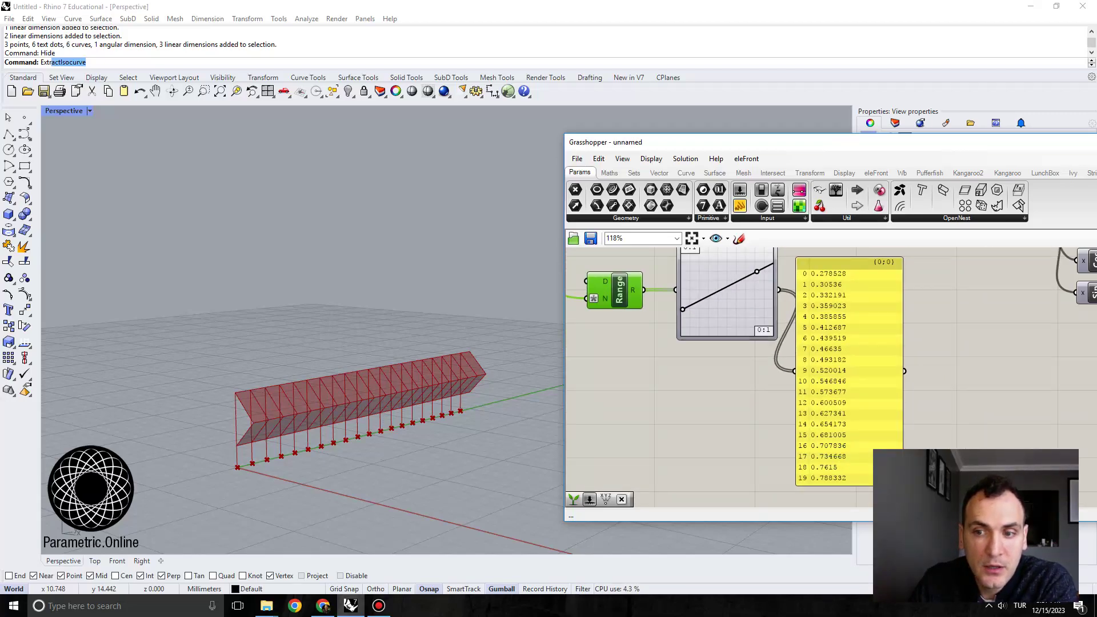
scroll(840, 320, down, 1)
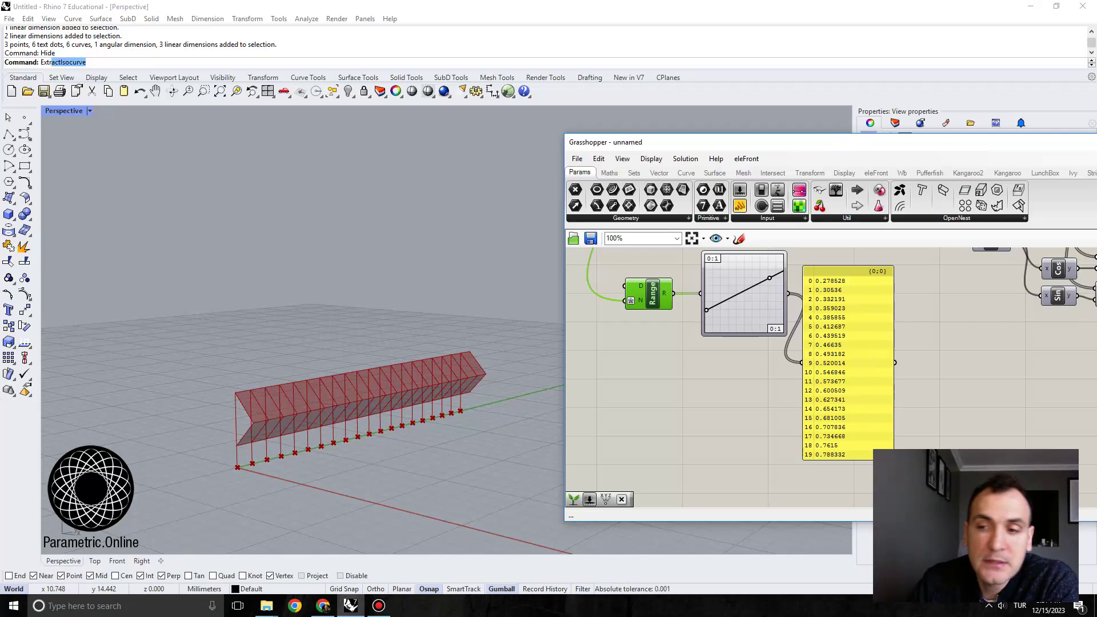
right_drag(837, 322, 862, 343)
drag(863, 343, 891, 335)
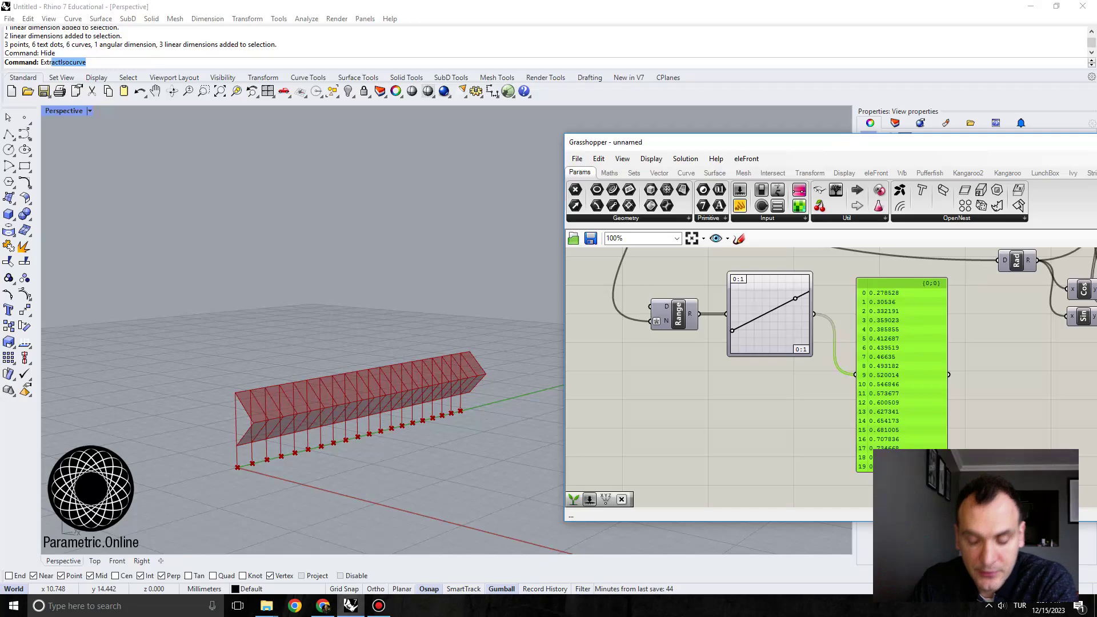
drag(911, 388, 915, 395)
Step: Delete the panel attached to the Graph Mapper output
scroll(908, 299, up, 1)
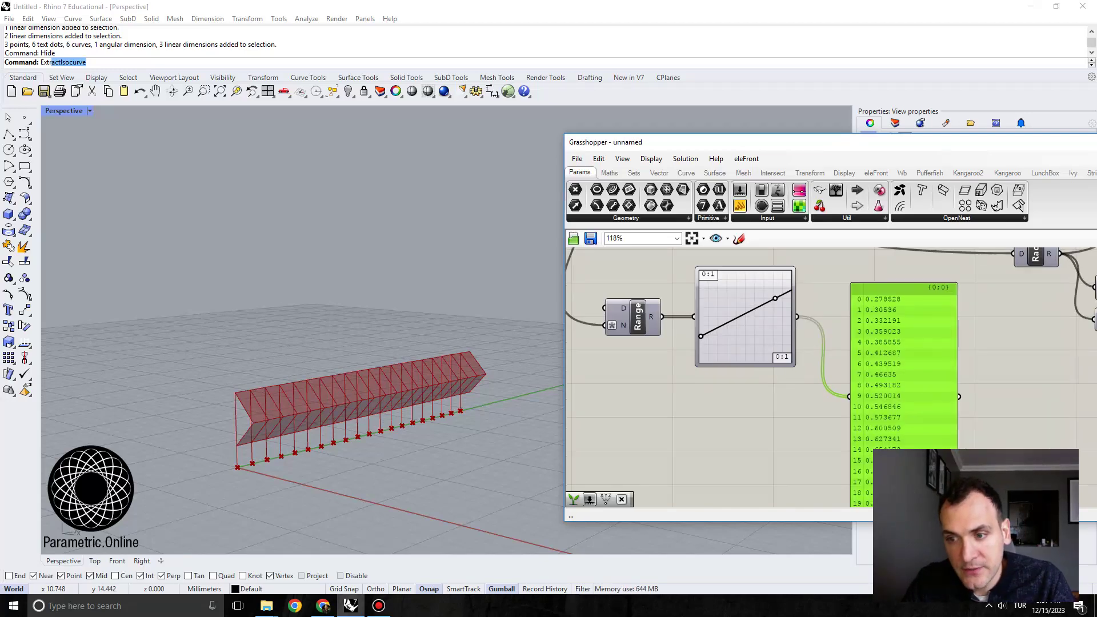
scroll(873, 423, down, 1)
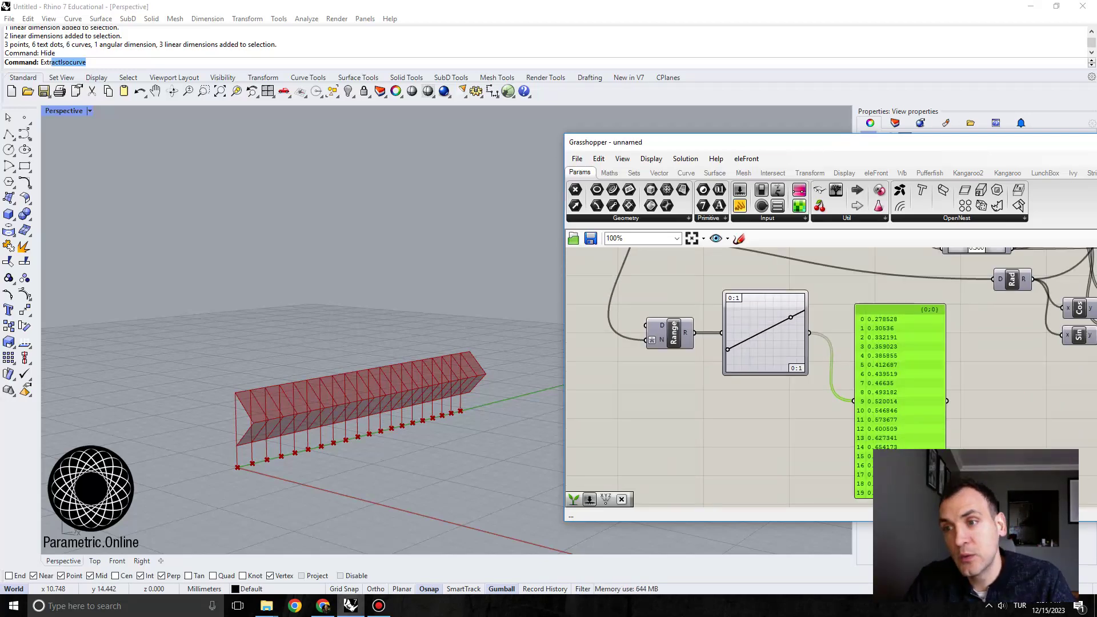
scroll(756, 491, down, 1)
key(Delete)
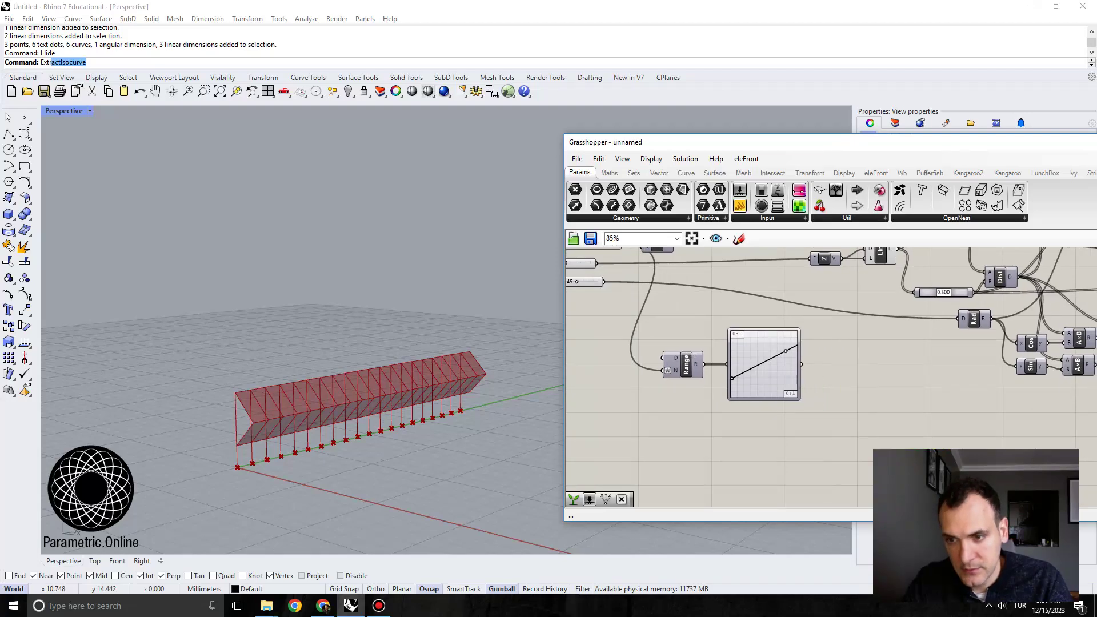
scroll(717, 298, down, 1)
scroll(832, 348, up, 2)
scroll(710, 323, up, 2)
scroll(681, 326, up, 2)
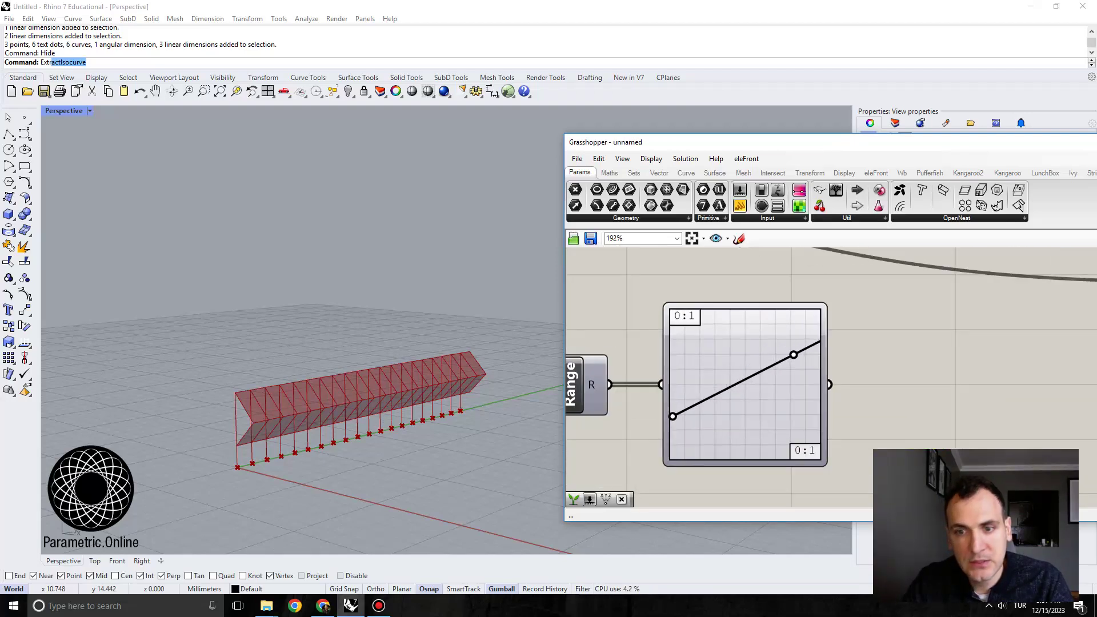
scroll(719, 340, down, 1)
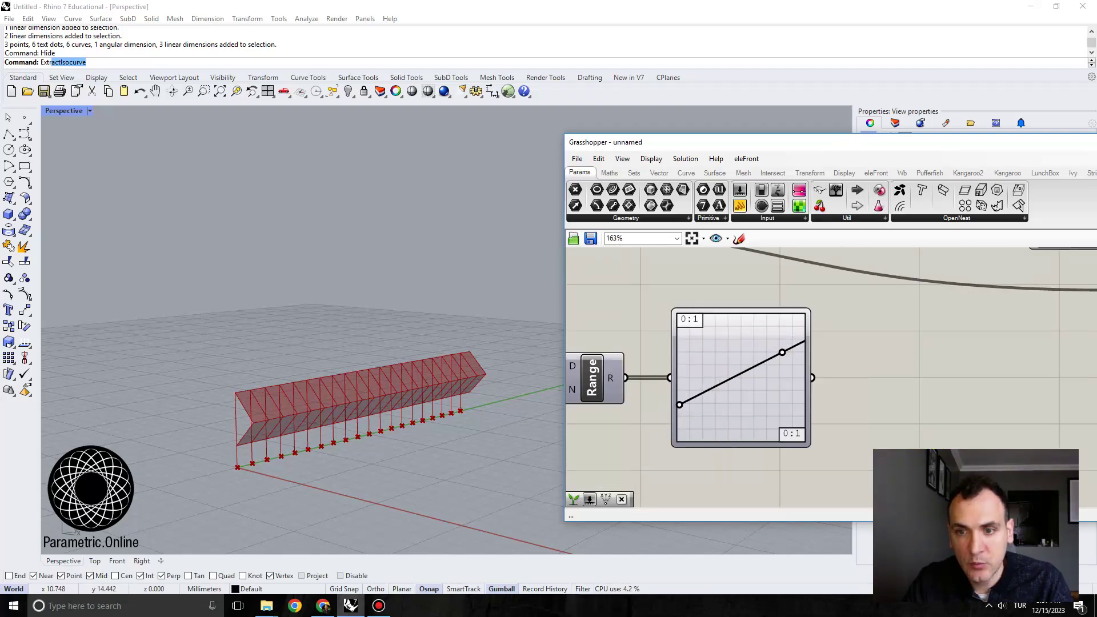
scroll(686, 327, down, 6)
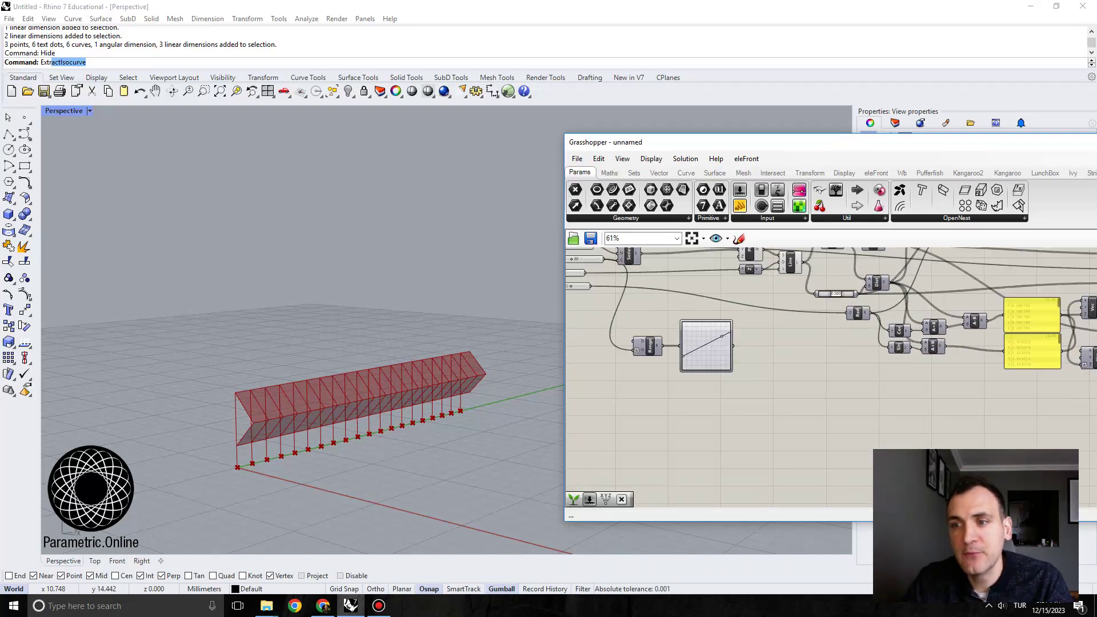
right_drag(812, 394, 783, 388)
scroll(771, 394, down, 1)
scroll(783, 372, up, 2)
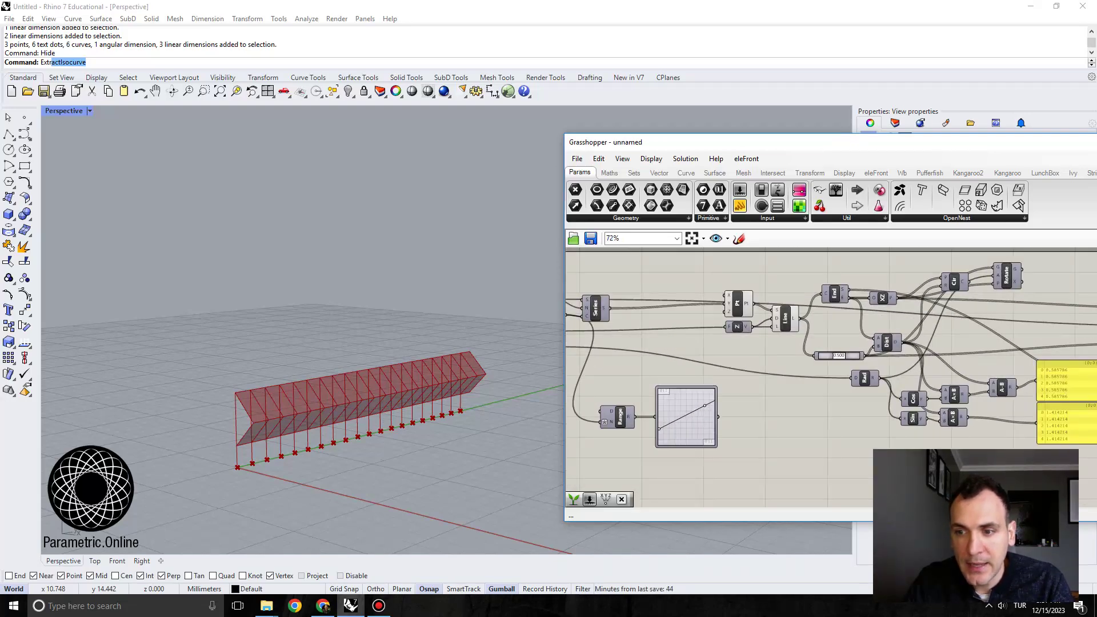
Step: Move the Fold Angle slider to just above the Graph Mapper
right_drag(686, 366, 846, 357)
scroll(800, 354, up, 1)
drag(619, 330, 810, 344)
scroll(899, 404, up, 3)
drag(758, 306, 755, 329)
right_drag(880, 394, 799, 366)
click(871, 452)
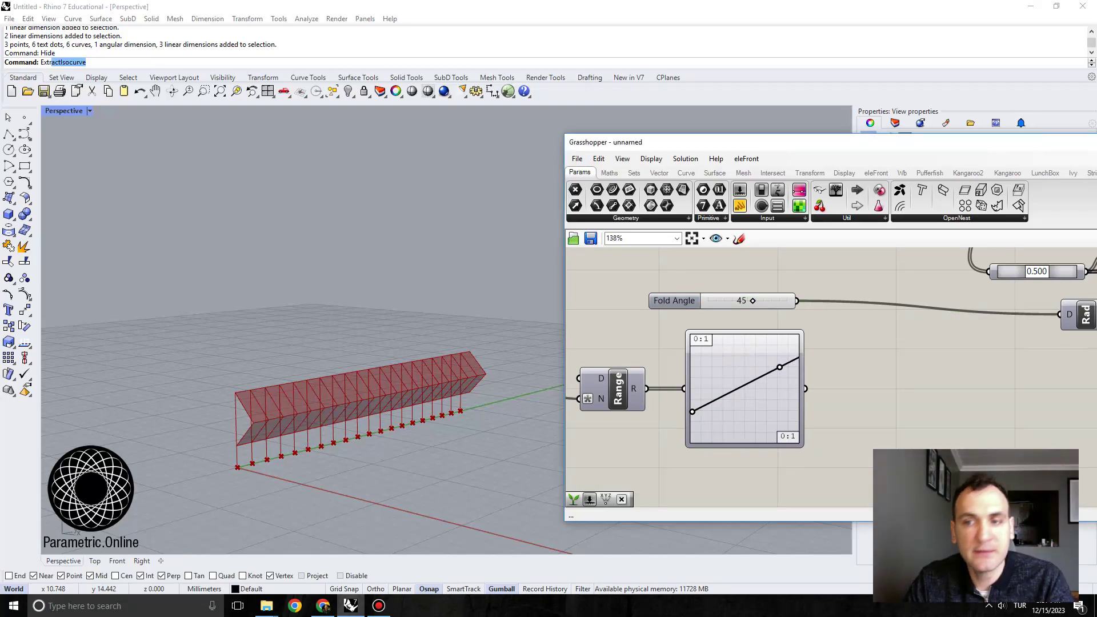
Step: Add a Multiplication component beside the Graph Mapper, connecting the Fold Angle slider to A and the Graph Mapper output to B
double_click(858, 393)
text(mul)
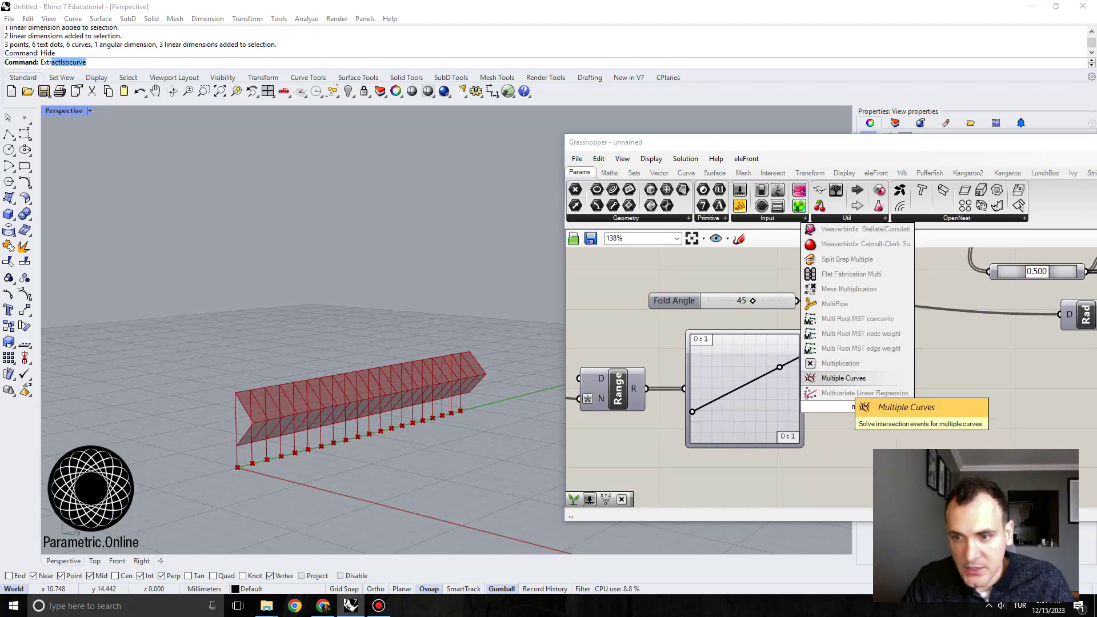
click(840, 364)
drag(855, 407, 890, 350)
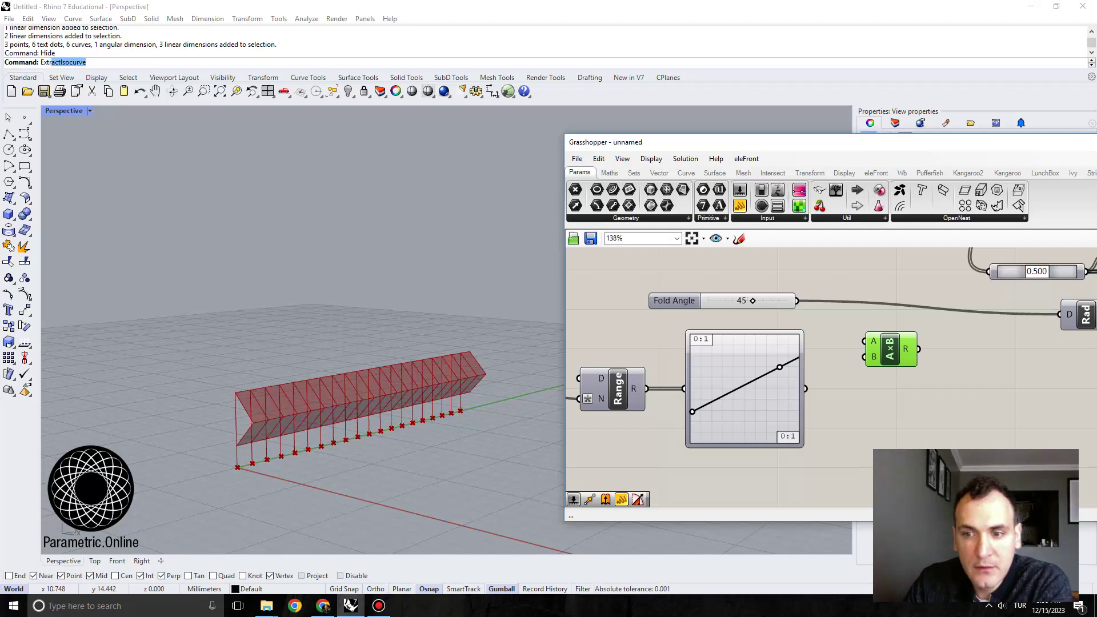
drag(806, 389, 865, 357)
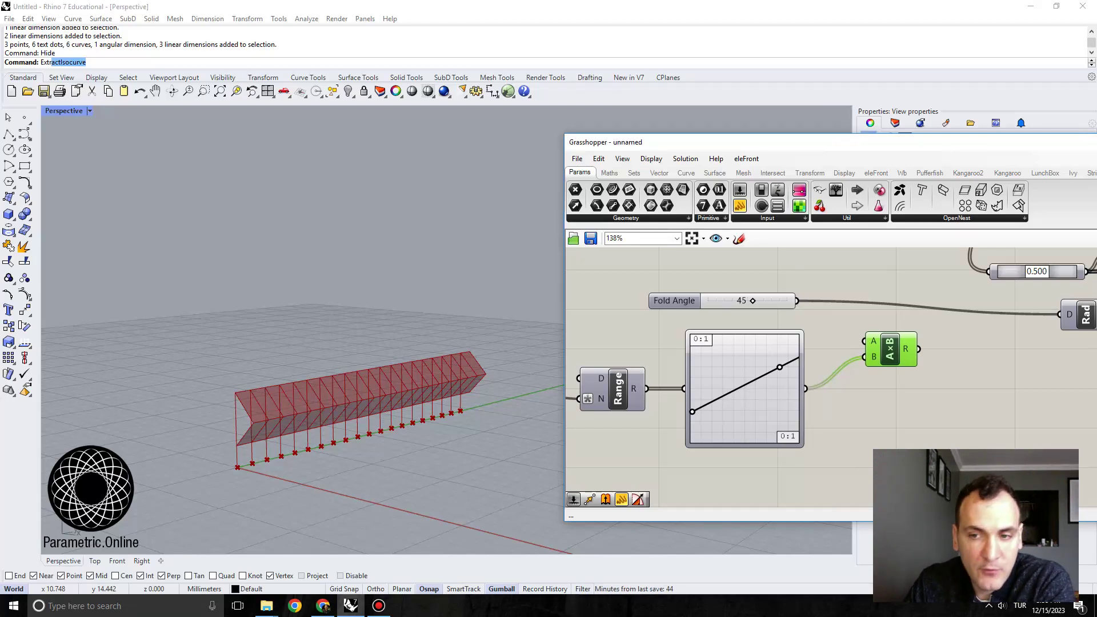
drag(796, 301, 864, 341)
Step: Add a Panel connected to the Multiplication result, tidy both components' positions, and stretch the panel to show more values
right_drag(954, 370, 905, 352)
double_click(906, 352)
text(panel)
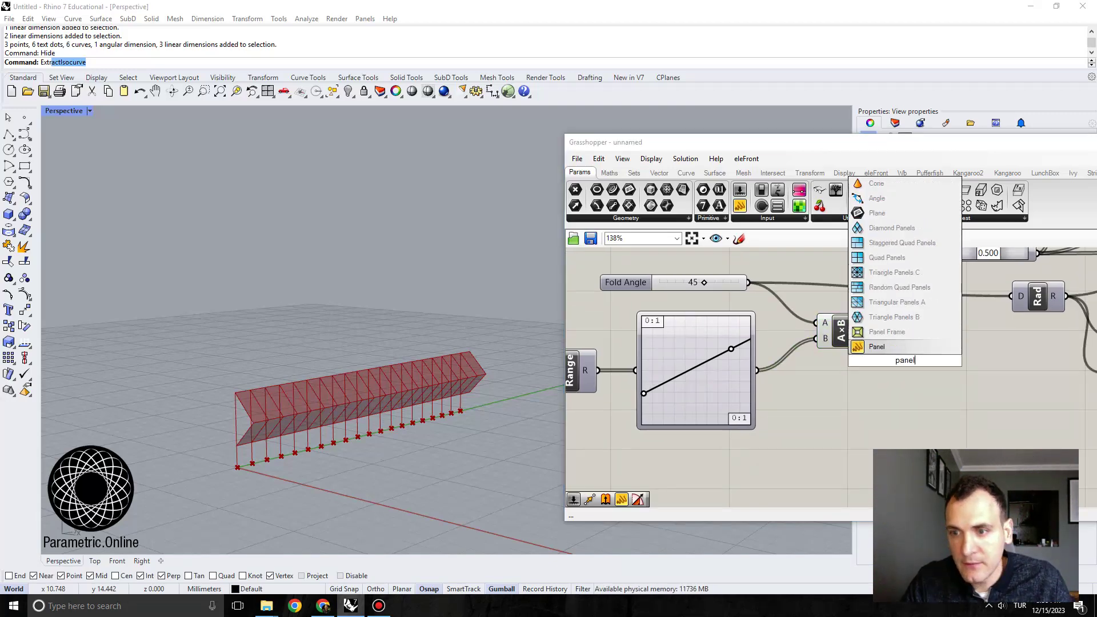
key(Return)
drag(904, 378, 937, 380)
drag(840, 332, 873, 362)
drag(783, 343, 819, 349)
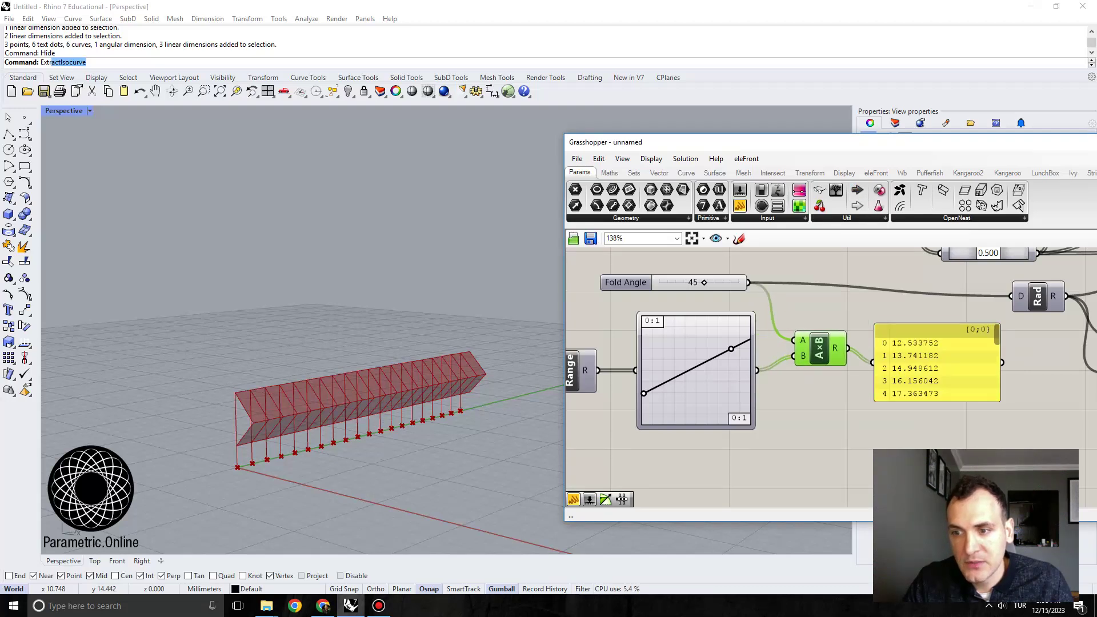
drag(937, 401, 937, 465)
scroll(937, 464, up, 2)
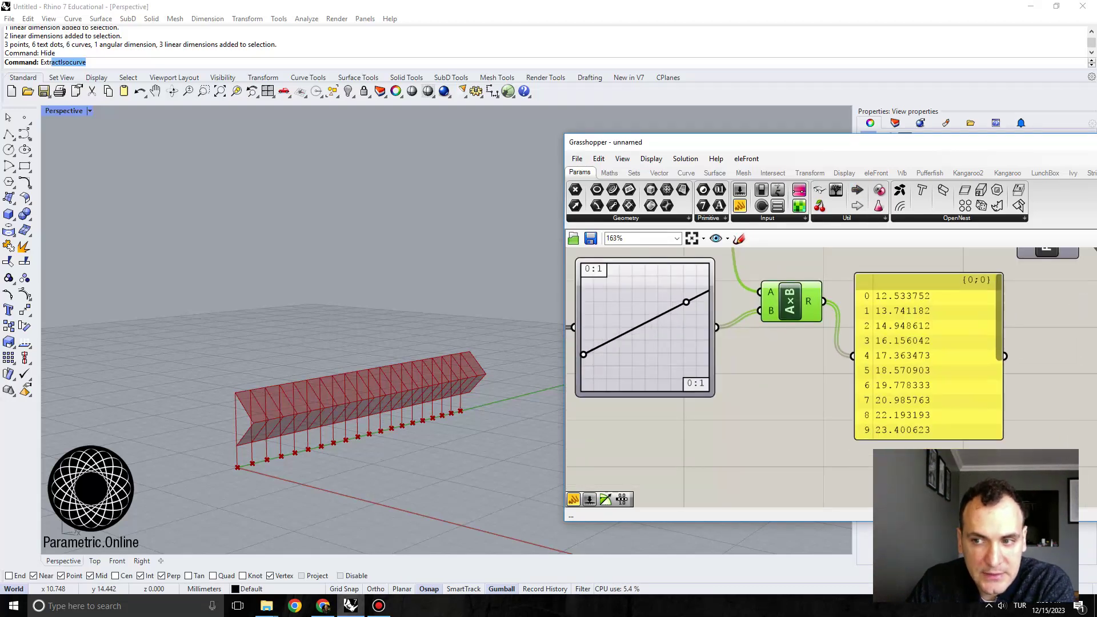
Step: Connect the Multiplication result to the Radians component's D input, replacing the direct Fold Angle connection
scroll(929, 356, down, 3)
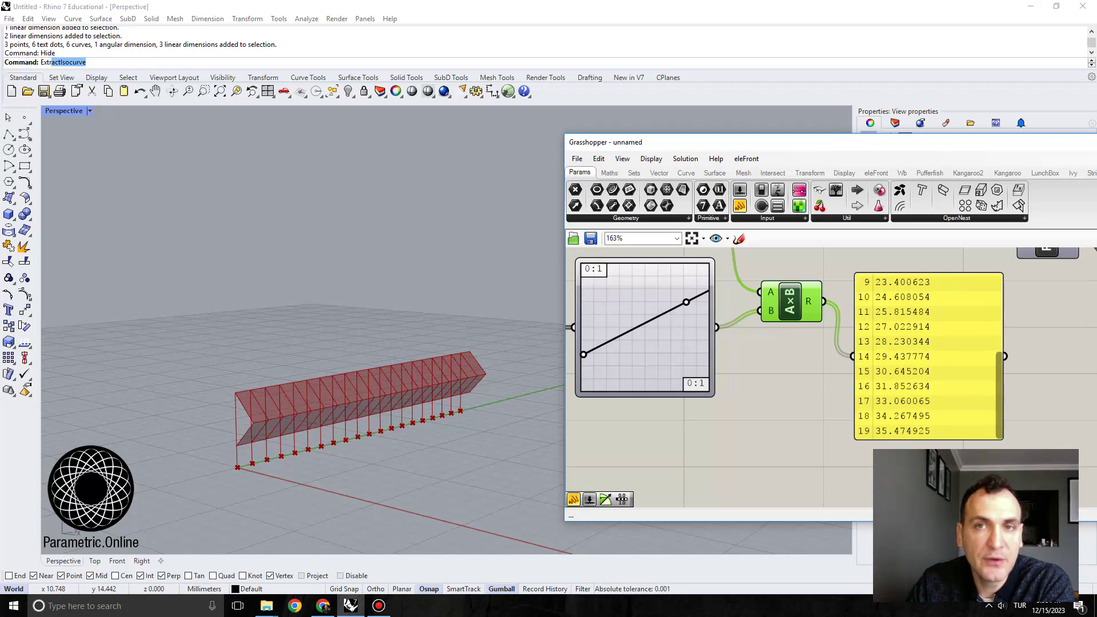
scroll(839, 327, down, 2)
scroll(683, 322, up, 1)
right_drag(683, 323, 658, 416)
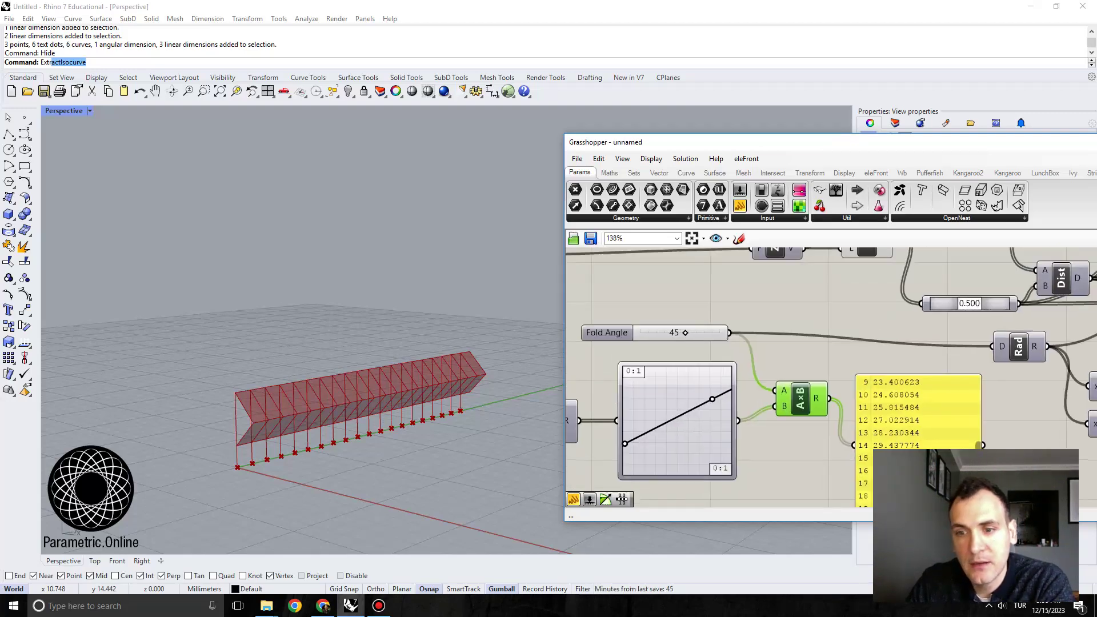
click(800, 457)
right_drag(800, 457, 786, 419)
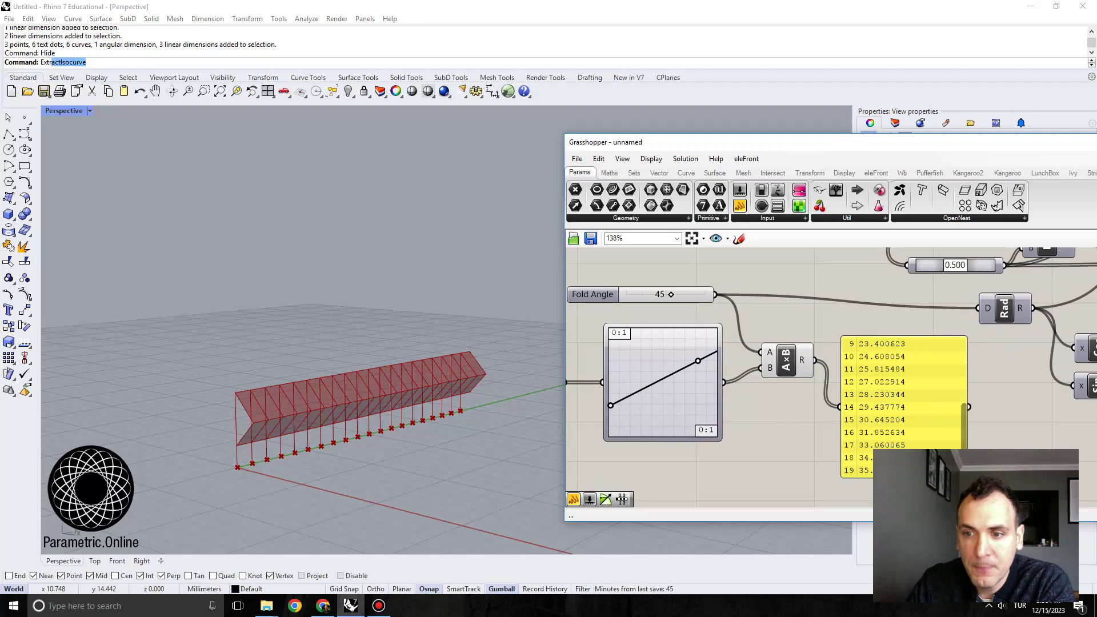
drag(815, 361, 979, 309)
right_drag(439, 428, 400, 380)
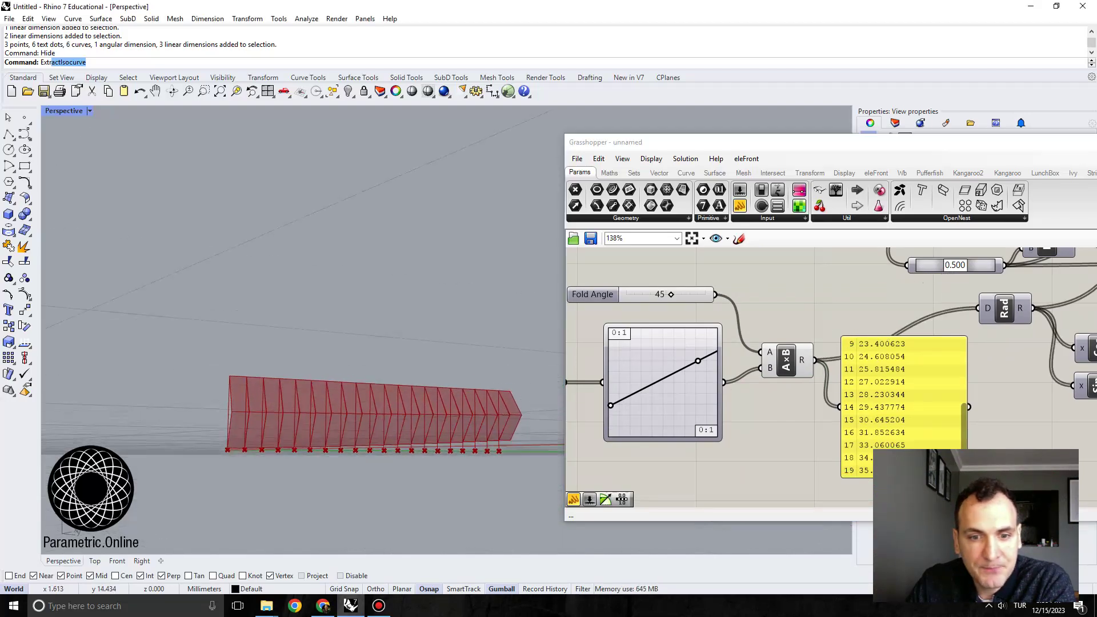
scroll(441, 428, up, 4)
right_drag(441, 428, 439, 445)
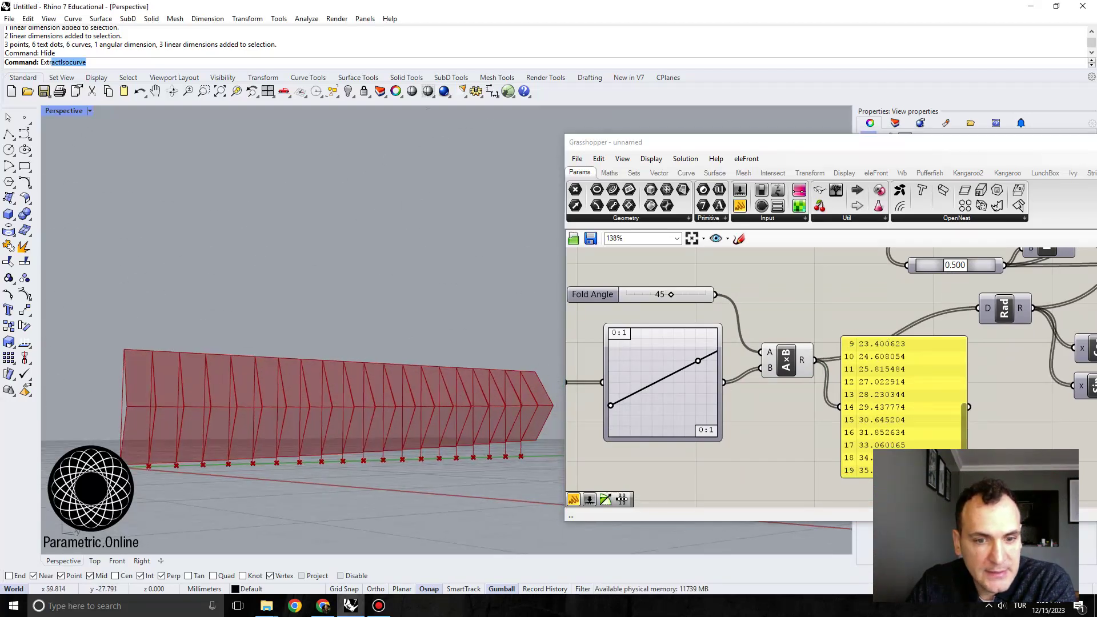
Step: Stretch the Graph Mapper's line into a full diagonal, from the graph's lower-left corner to its upper-right corner
drag(698, 361, 717, 328)
drag(611, 406, 608, 436)
right_drag(320, 420, 320, 429)
scroll(172, 423, up, 3)
scroll(171, 423, down, 3)
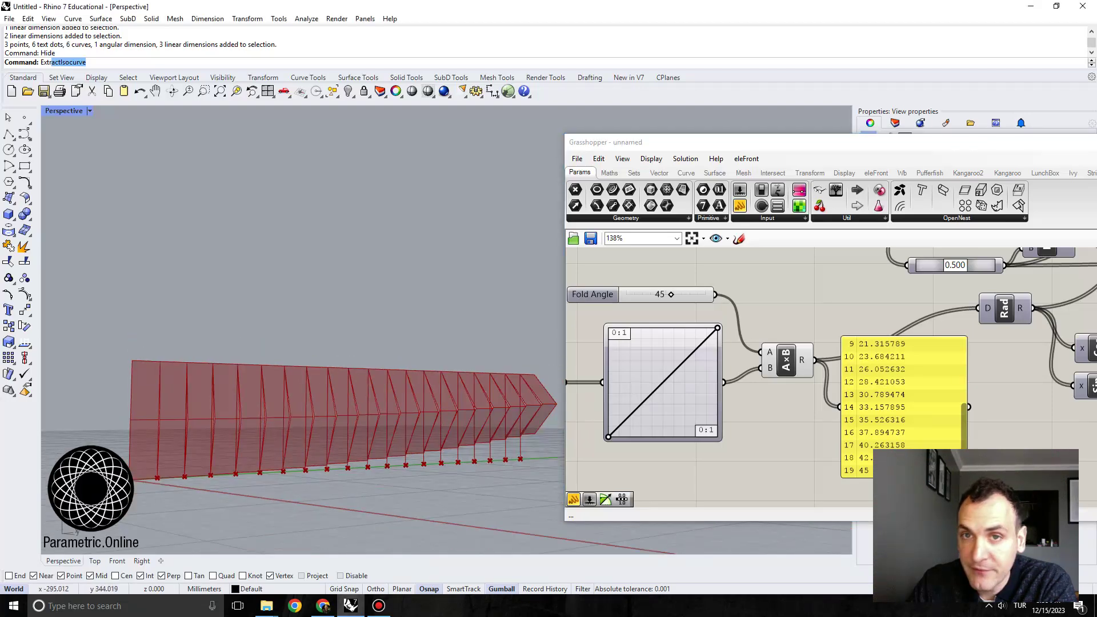
Step: Set the Fold Angle slider to 80 and shift the Grasshopper window aside to uncover the whole facade
drag(671, 294, 705, 294)
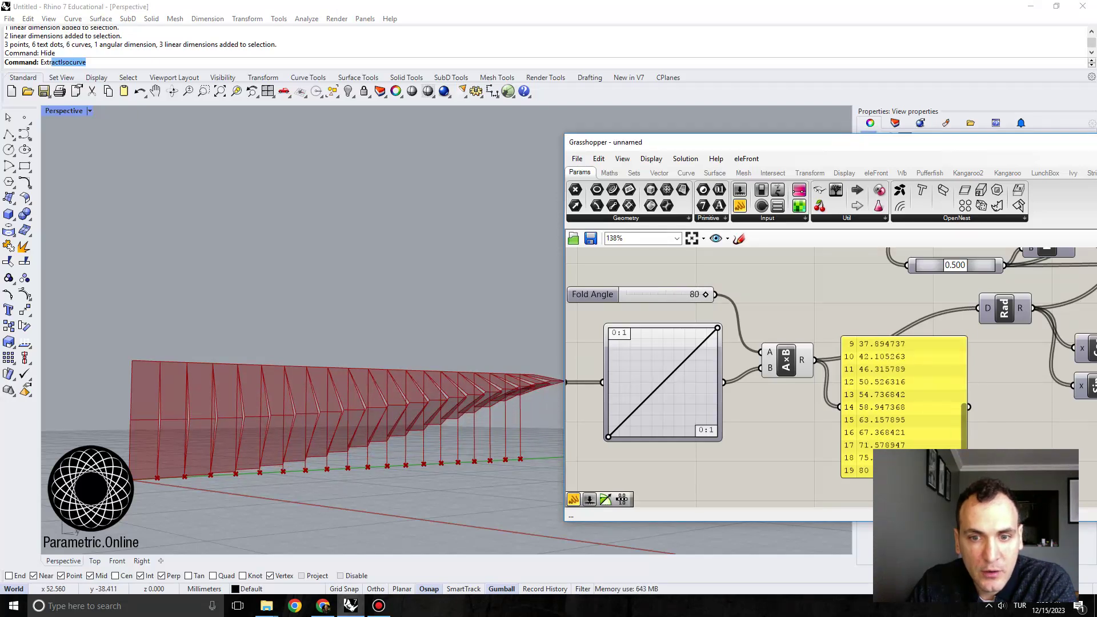
drag(738, 142, 807, 142)
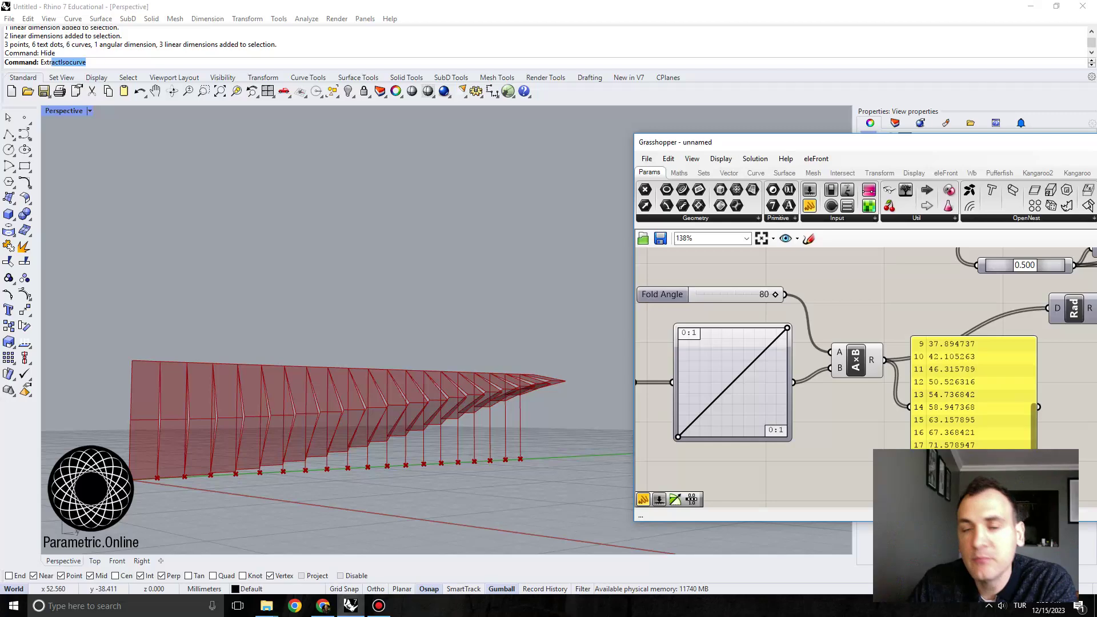
scroll(724, 313, down, 2)
scroll(727, 351, up, 2)
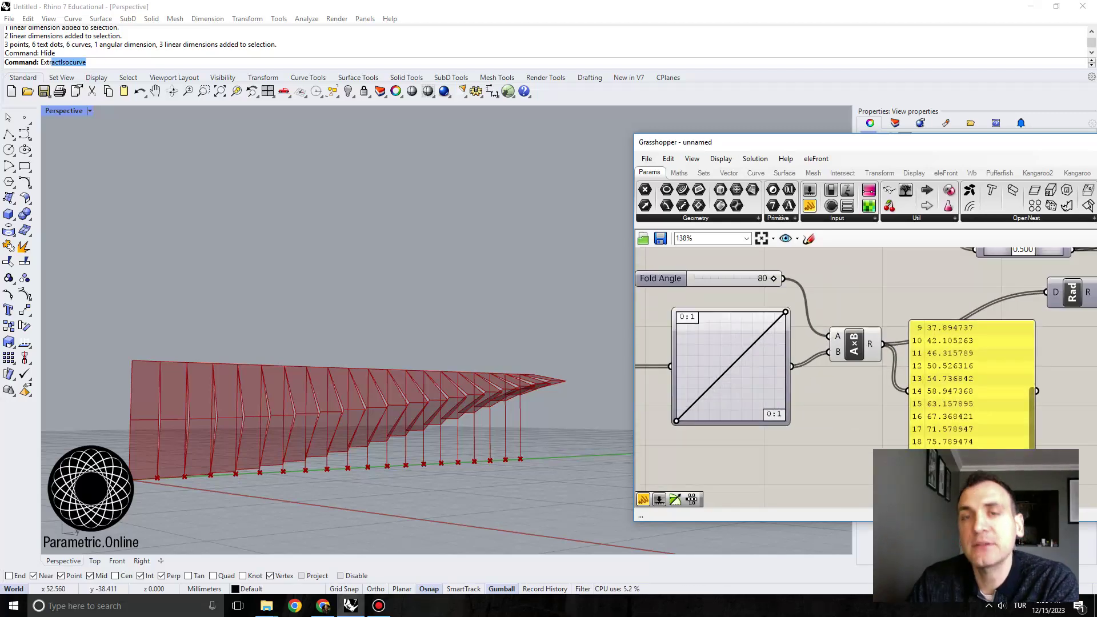
mouse_move(713, 384)
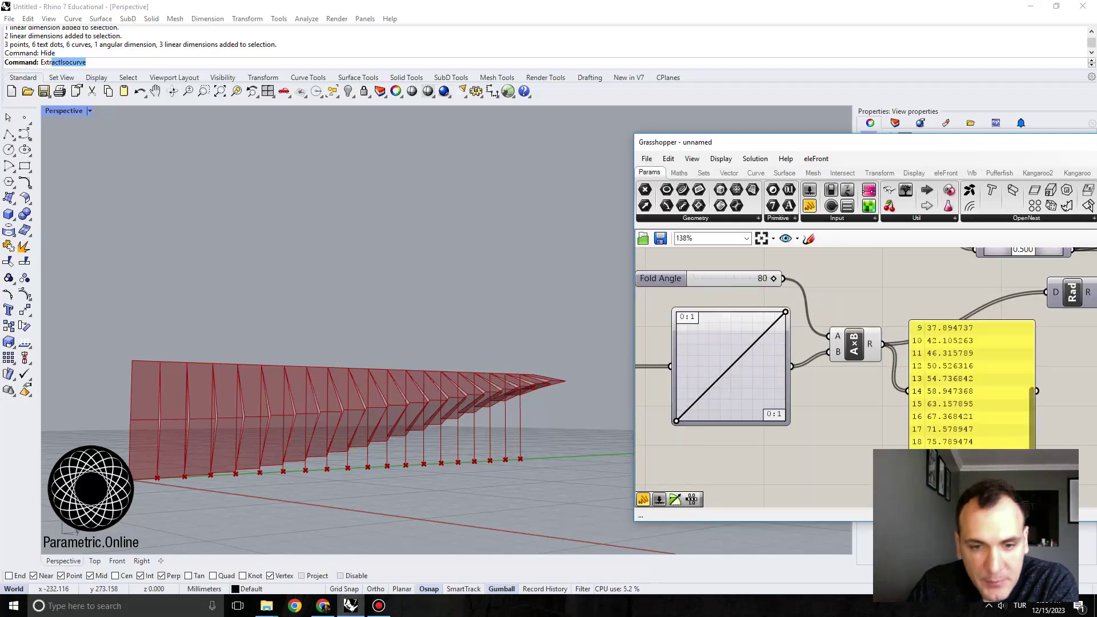
right_drag(709, 457, 767, 451)
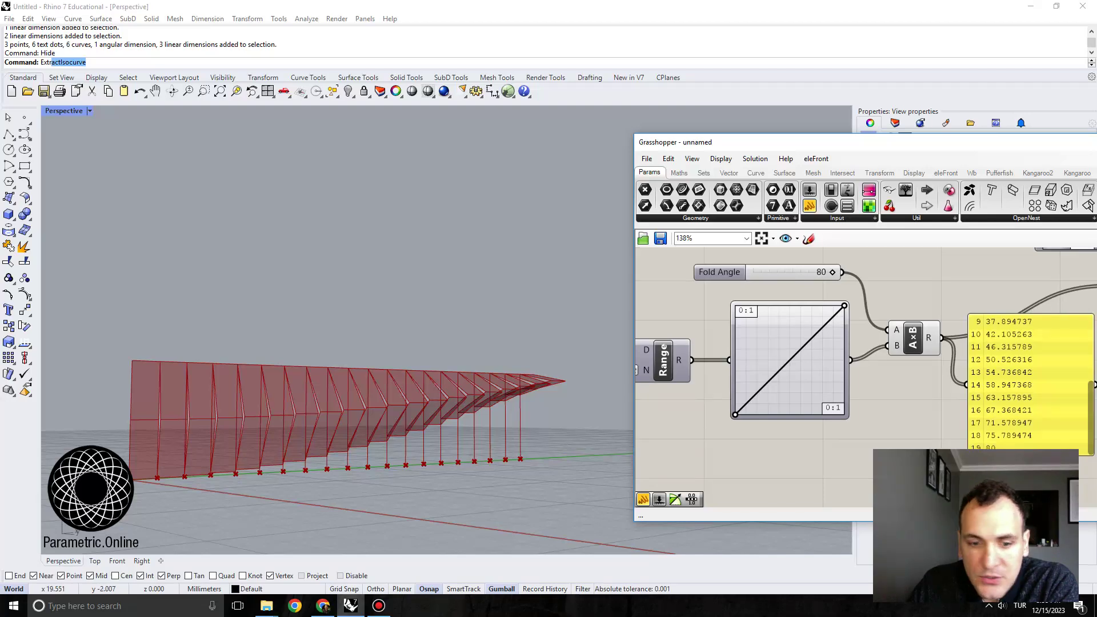
Step: Check the folding facade reference photo in the browser and change the Graph Mapper's graph type to Sinus Cardinalis (Sinc)
click(323, 606)
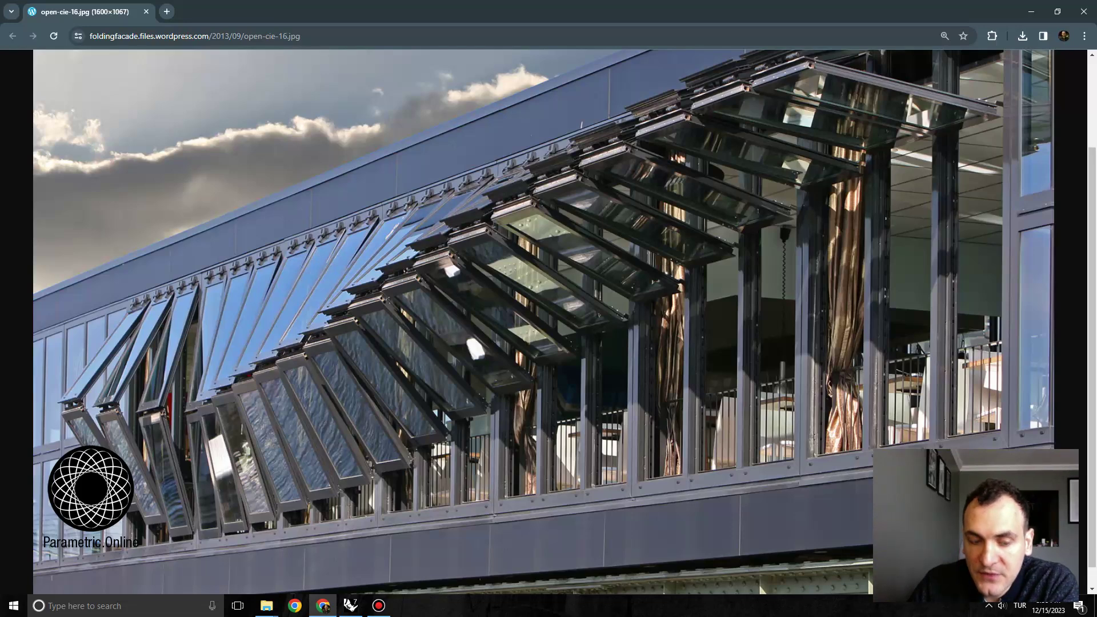
click(351, 606)
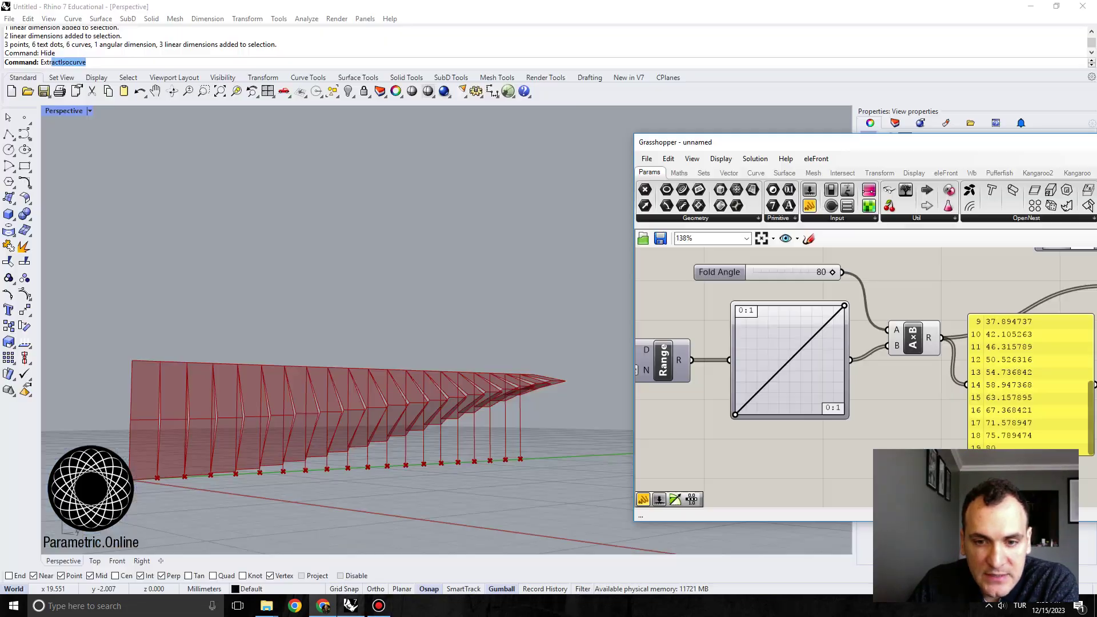
right_click(808, 325)
mouse_move(845, 464)
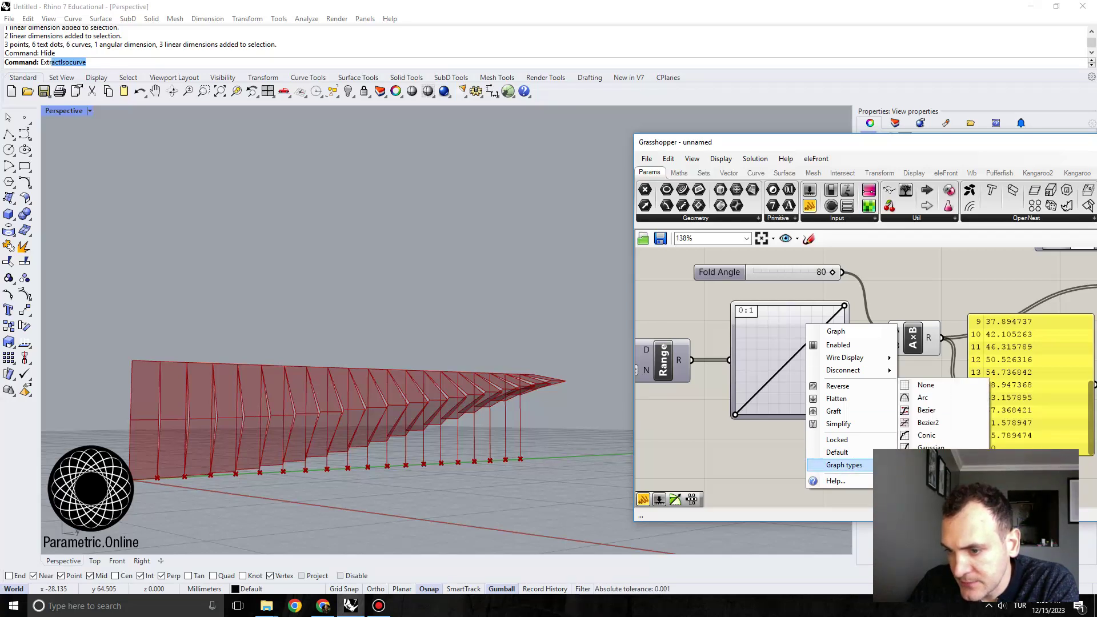
click(925, 511)
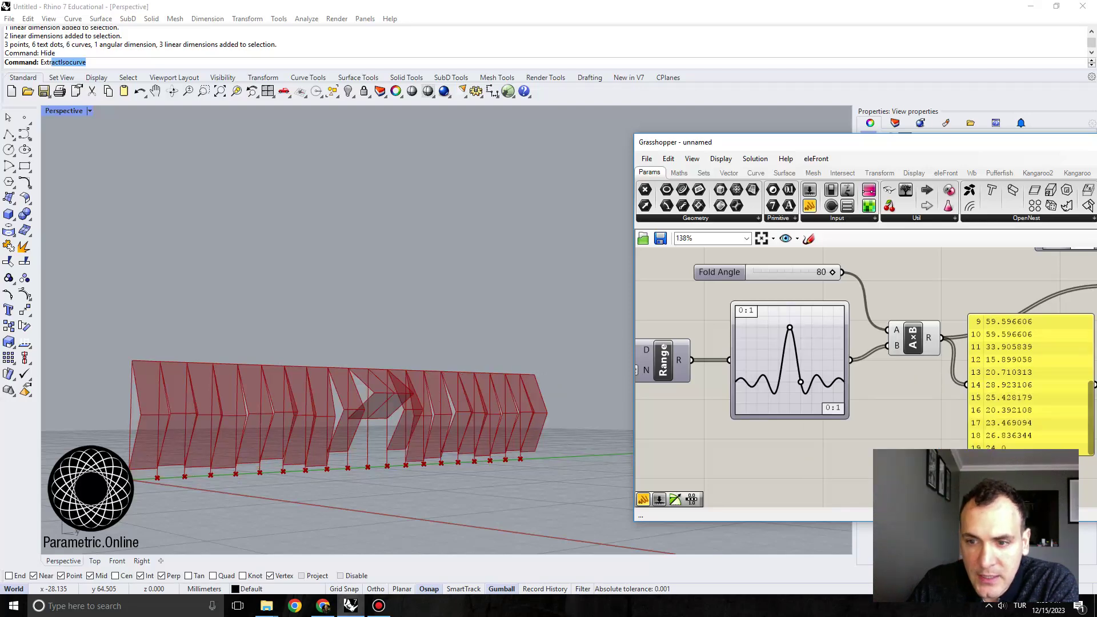
Step: Reshape the Sinc curve into a single wide wave by widening it and shifting its peak toward the graph's upper right
drag(801, 382, 842, 380)
mouse_move(784, 327)
mouse_down()
mouse_move(766, 335)
mouse_move(776, 352)
mouse_move(800, 342)
mouse_move(799, 372)
mouse_move(800, 335)
mouse_up()
drag(843, 386, 841, 372)
mouse_move(800, 335)
mouse_down()
mouse_move(815, 320)
mouse_move(805, 321)
mouse_up()
right_drag(322, 371, 329, 399)
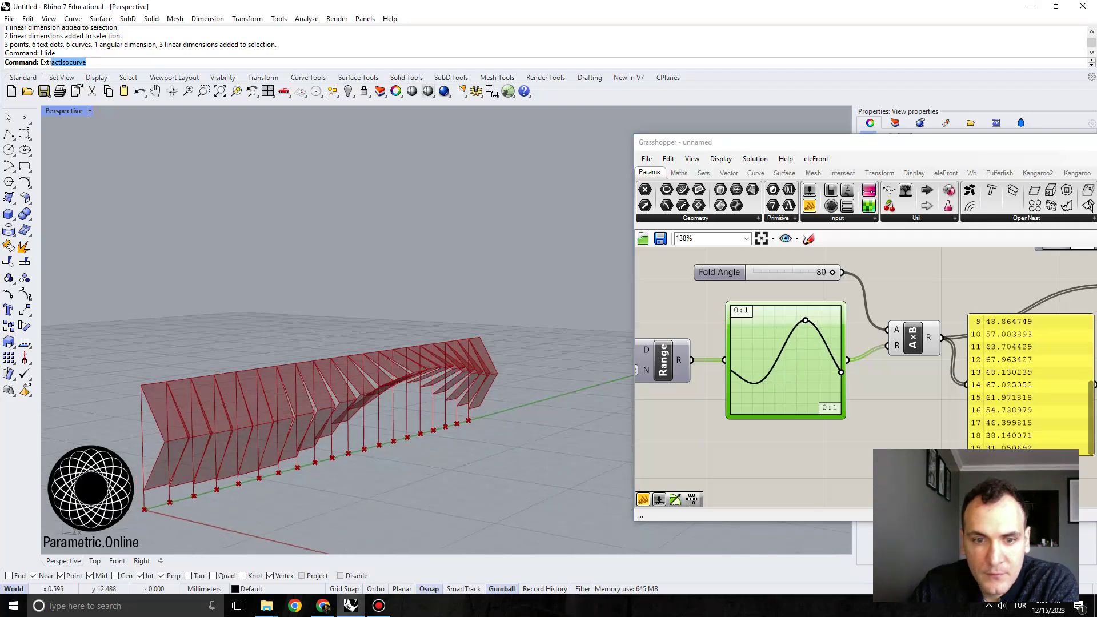
scroll(309, 403, up, 3)
scroll(309, 403, down, 3)
scroll(303, 403, up, 3)
right_drag(783, 452, 779, 449)
scroll(776, 384, up, 2)
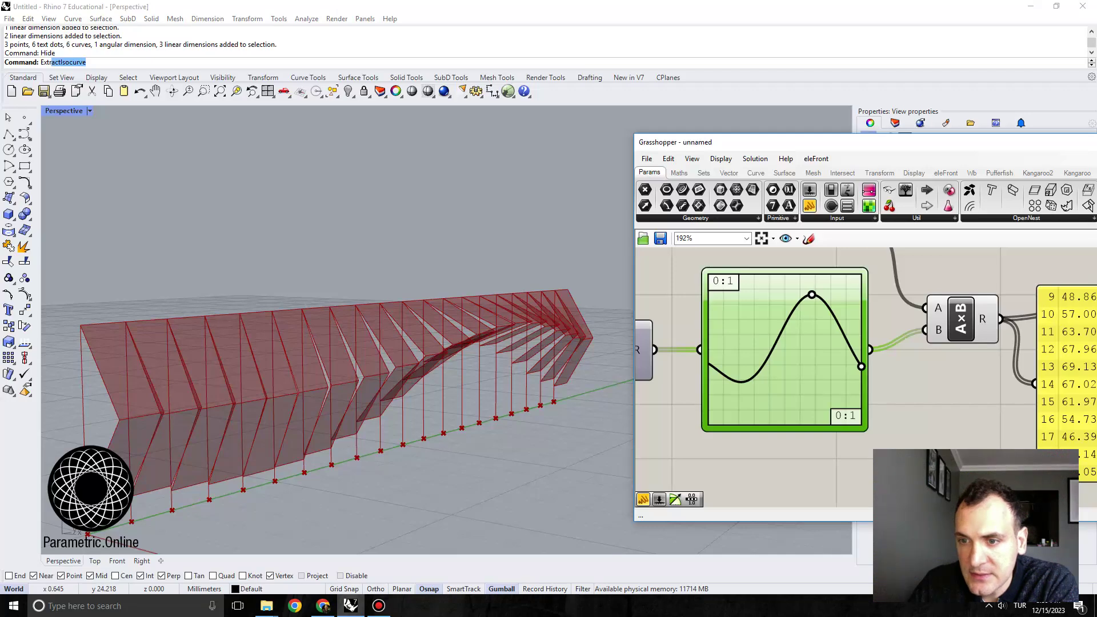
Step: Raise the Sinc curve's peak to nearly the top edge of the Graph Mapper
mouse_move(868, 349)
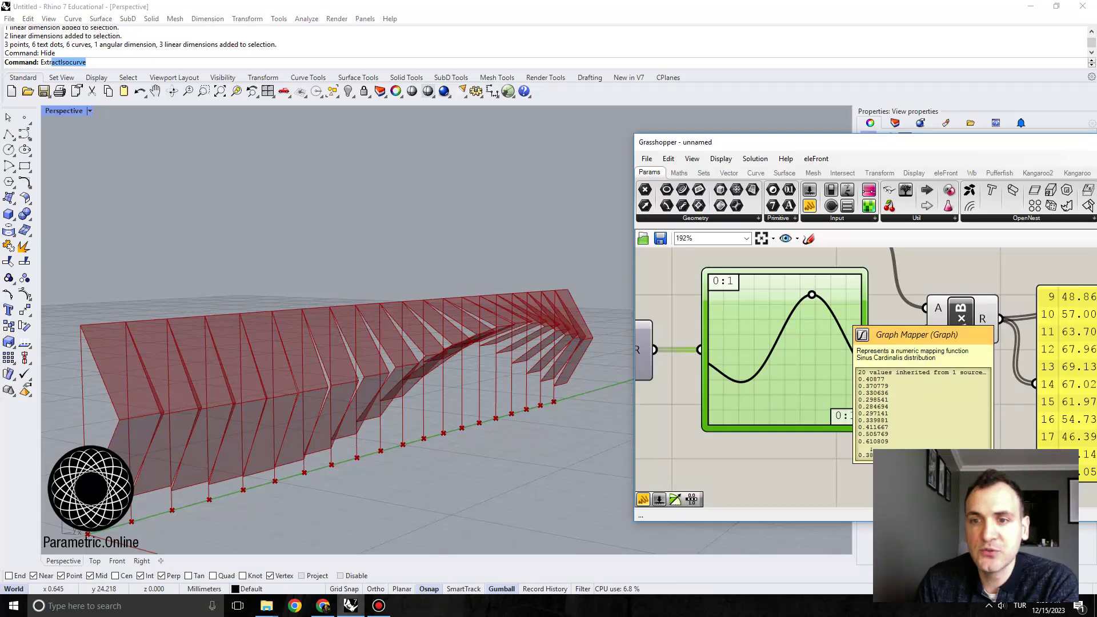
scroll(846, 320, down, 2)
right_drag(843, 317, 845, 376)
scroll(845, 375, up, 1)
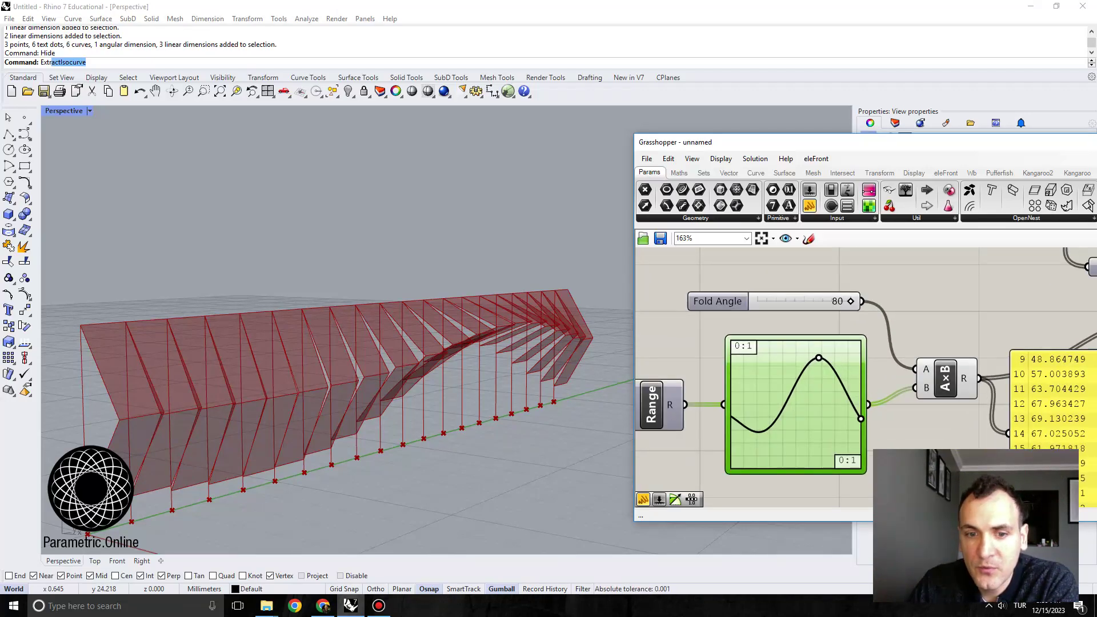
right_drag(343, 423, 355, 387)
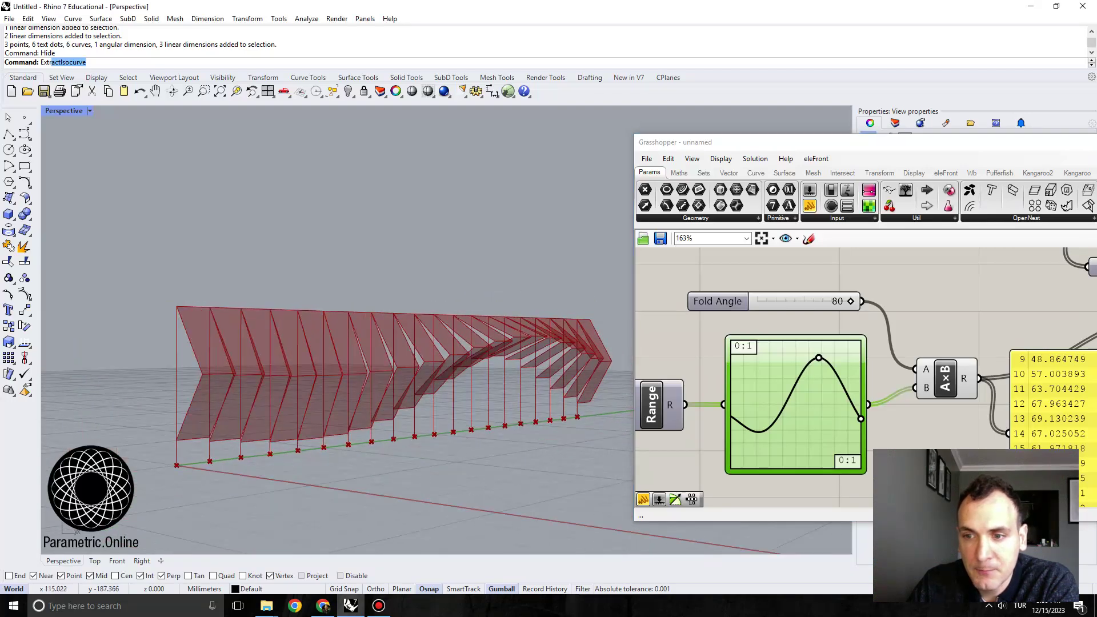
scroll(802, 346, up, 1)
drag(821, 361, 824, 343)
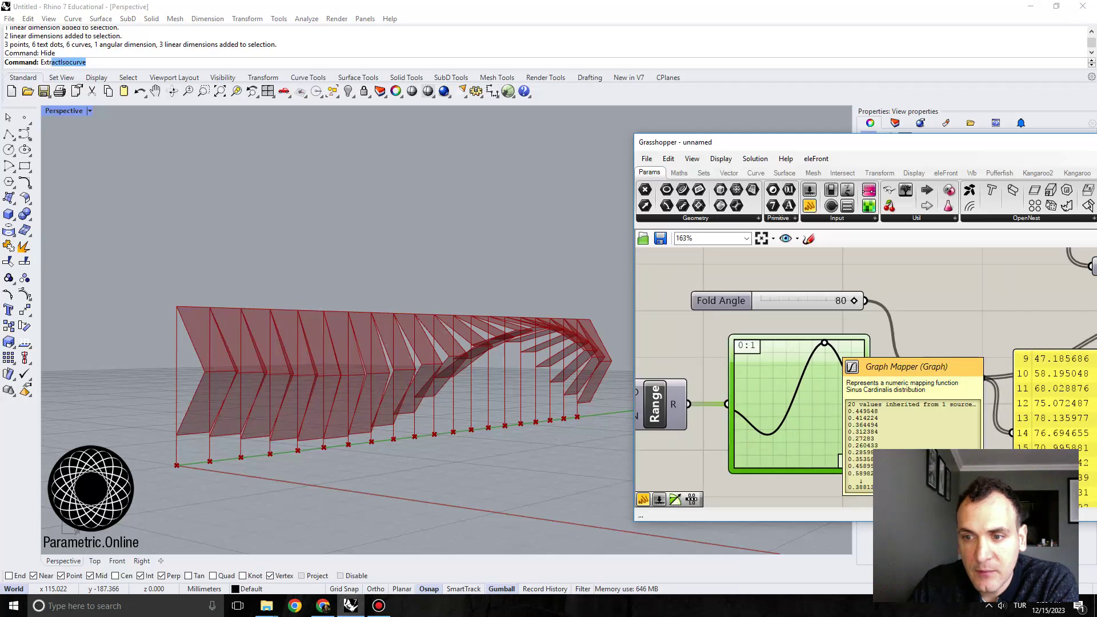
scroll(824, 344, down, 1)
scroll(389, 365, up, 2)
mouse_move(389, 366)
right_down()
mouse_move(383, 348)
mouse_move(388, 375)
right_up()
scroll(383, 349, down, 4)
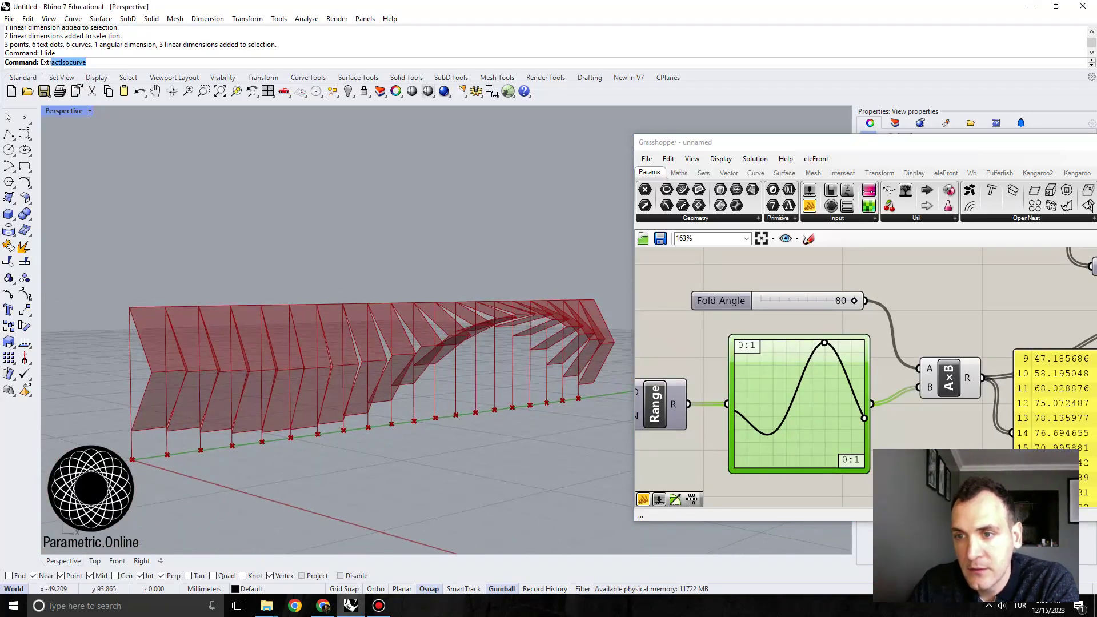
Step: Reduce the Panel Width slider and increase the Number of Panels to 40 for a finer facade
scroll(877, 372, down, 2)
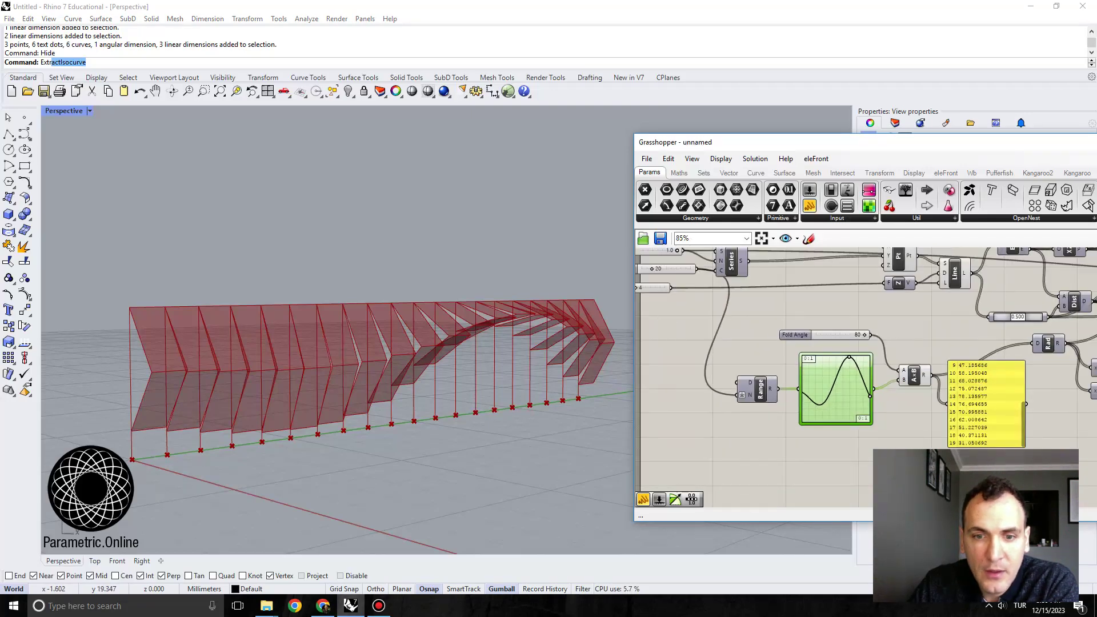
right_drag(877, 372, 933, 410)
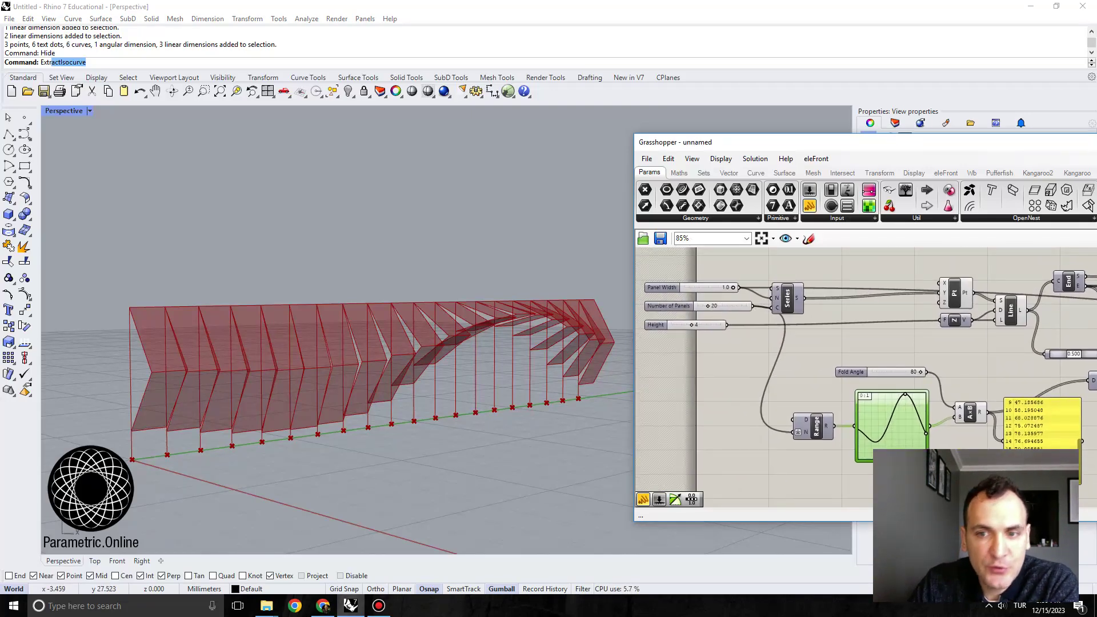
scroll(645, 282, up, 1)
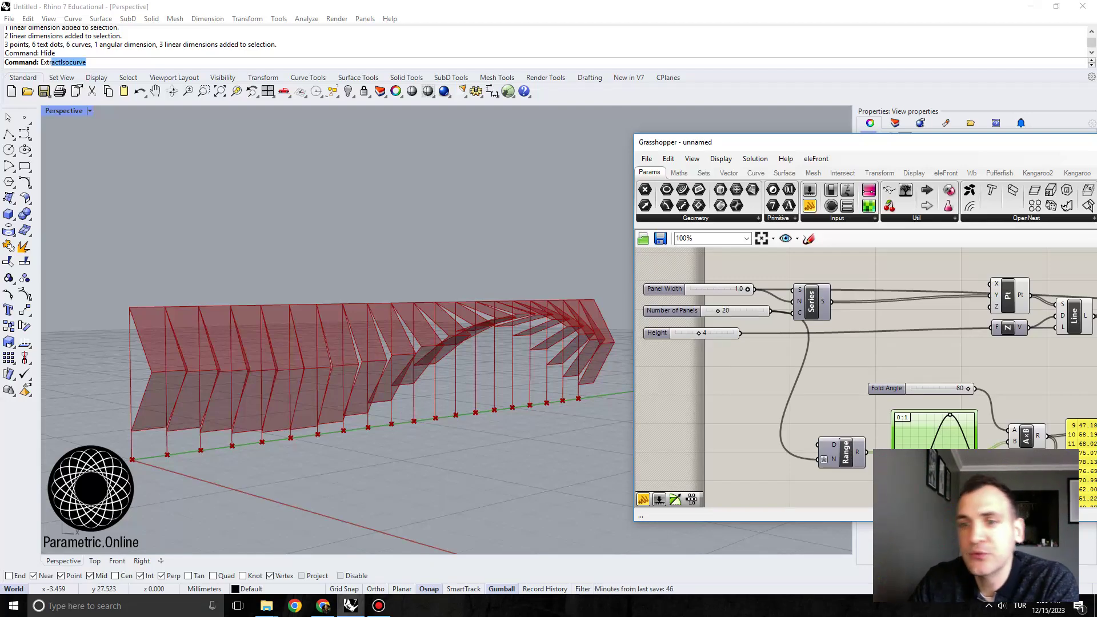
scroll(657, 297, up, 1)
right_drag(658, 297, 732, 380)
scroll(789, 394, up, 2)
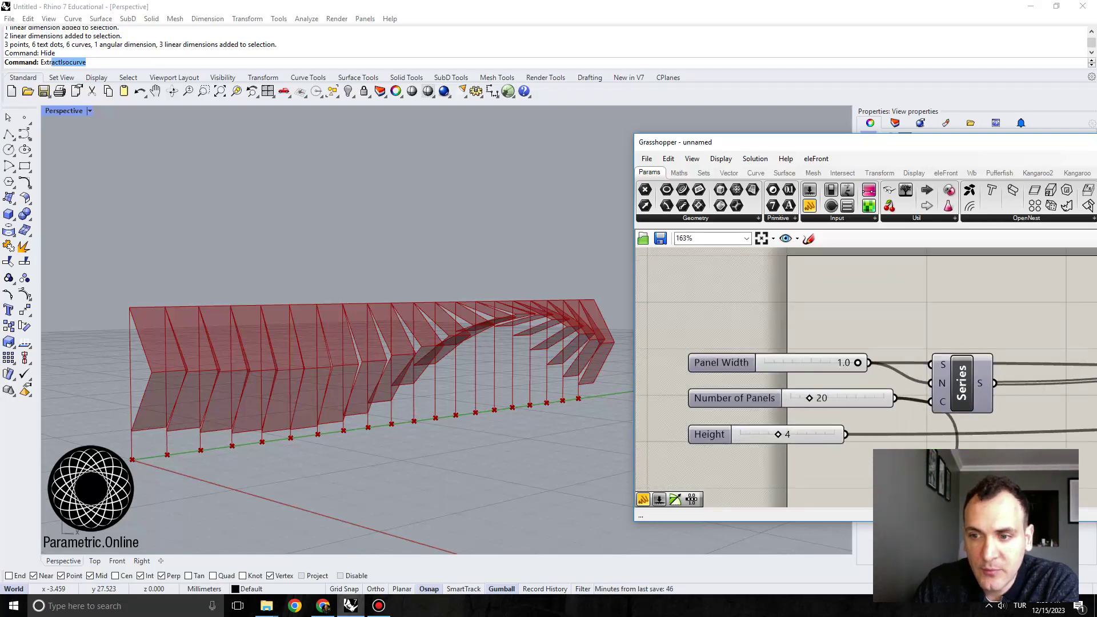
drag(858, 362, 828, 398)
right_drag(299, 371, 308, 377)
scroll(829, 434, down, 2)
right_drag(828, 434, 692, 259)
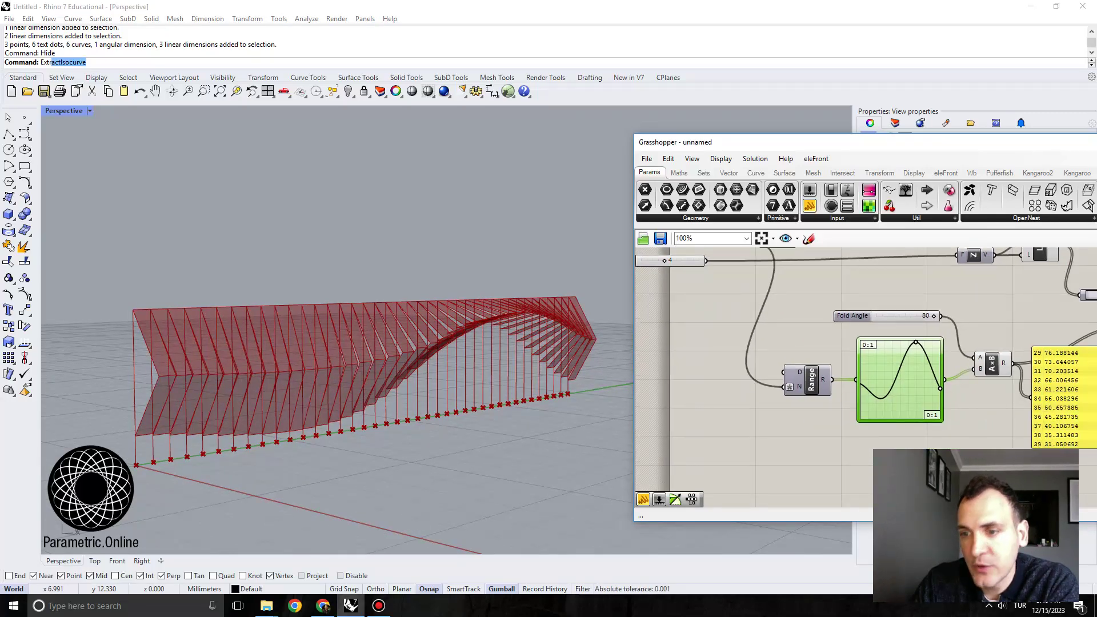
Step: Set the Fold Angle slider to 79 while checking the folded facade in perspective
mouse_move(844, 379)
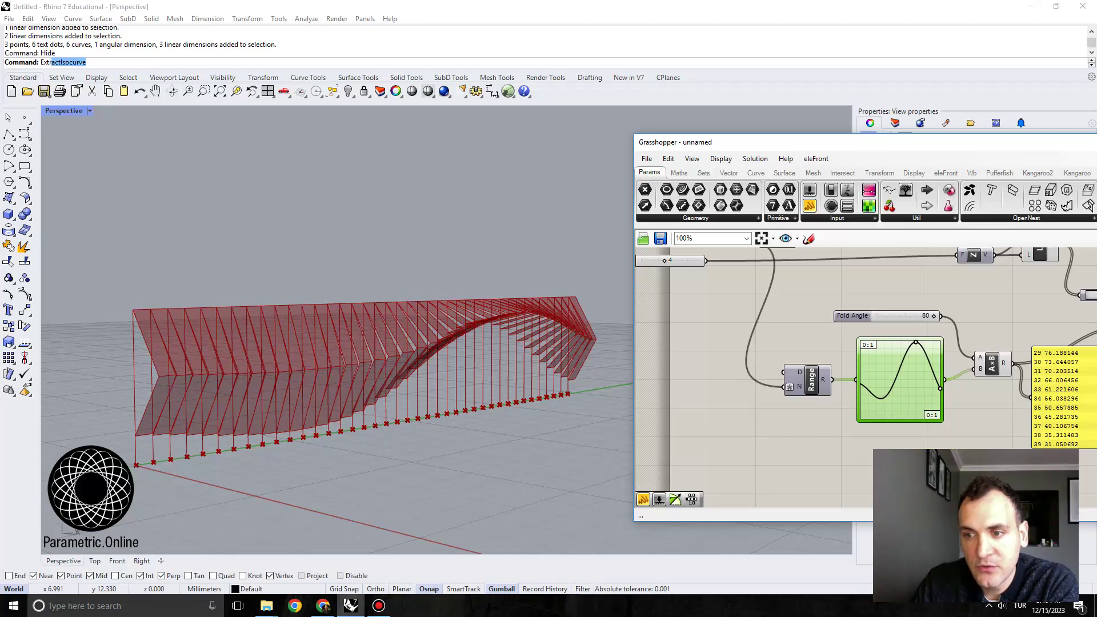
scroll(866, 369, up, 3)
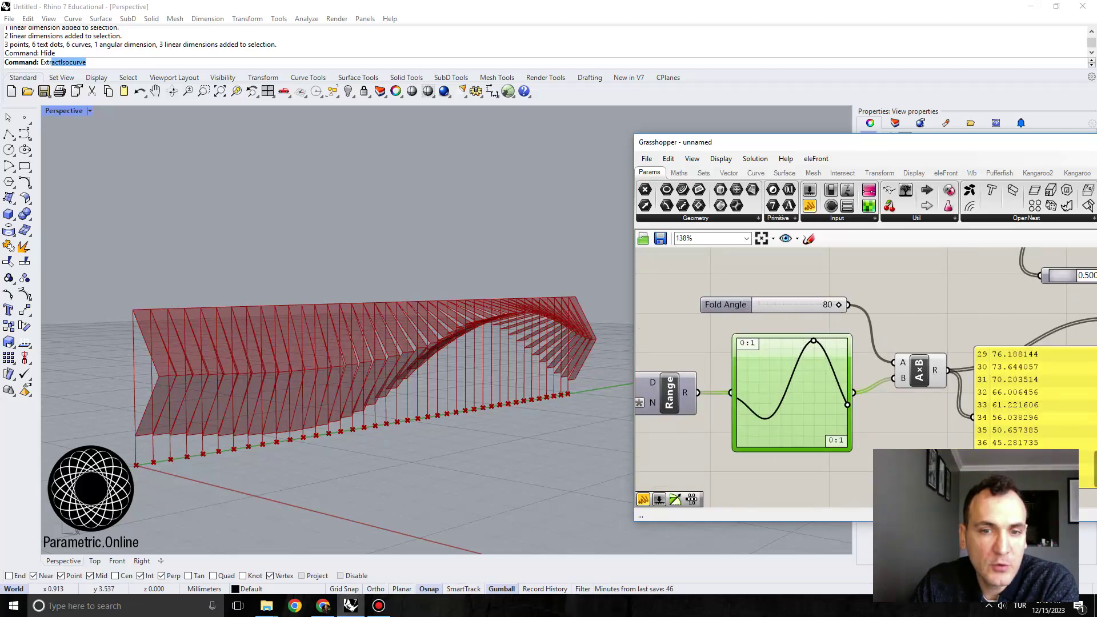
right_drag(337, 394, 257, 380)
scroll(323, 345, up, 4)
mouse_move(839, 305)
mouse_down()
mouse_move(764, 306)
mouse_move(838, 305)
mouse_up()
shift+right_drag(526, 346, 366, 372)
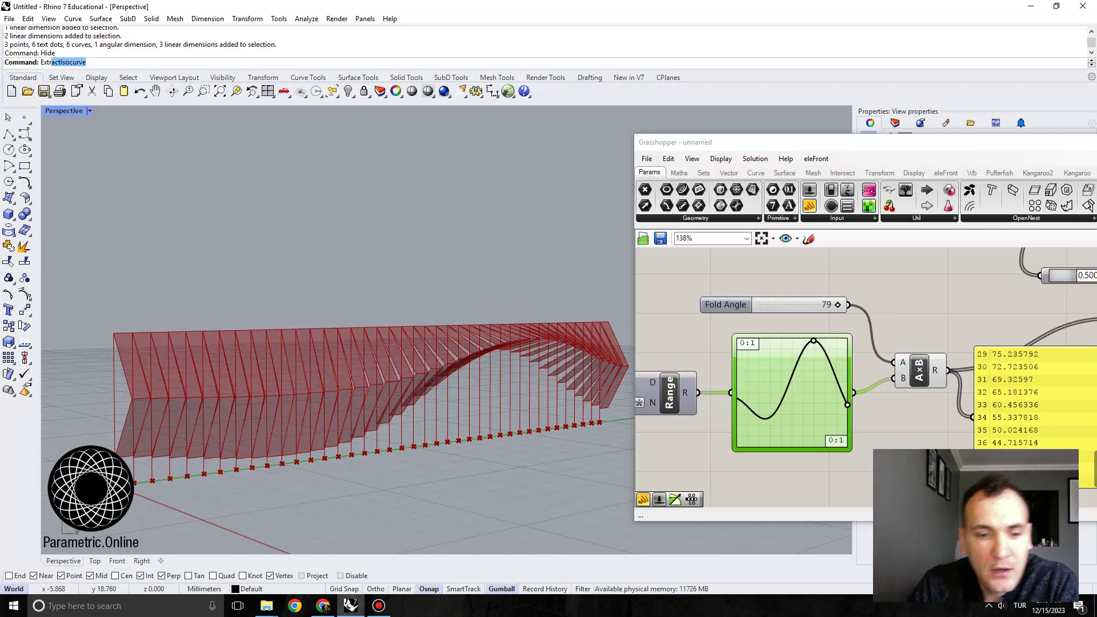
Step: Select the Surface parameter collecting both extrusions and examine the highlighted facade panels and their edges up close
click(323, 606)
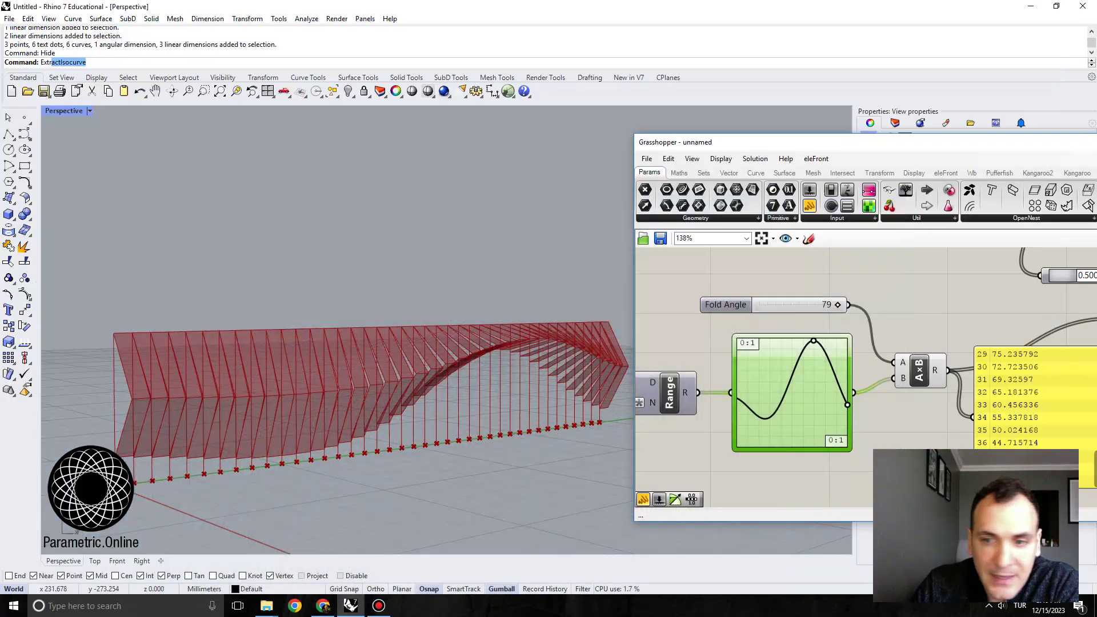
scroll(801, 342, down, 5)
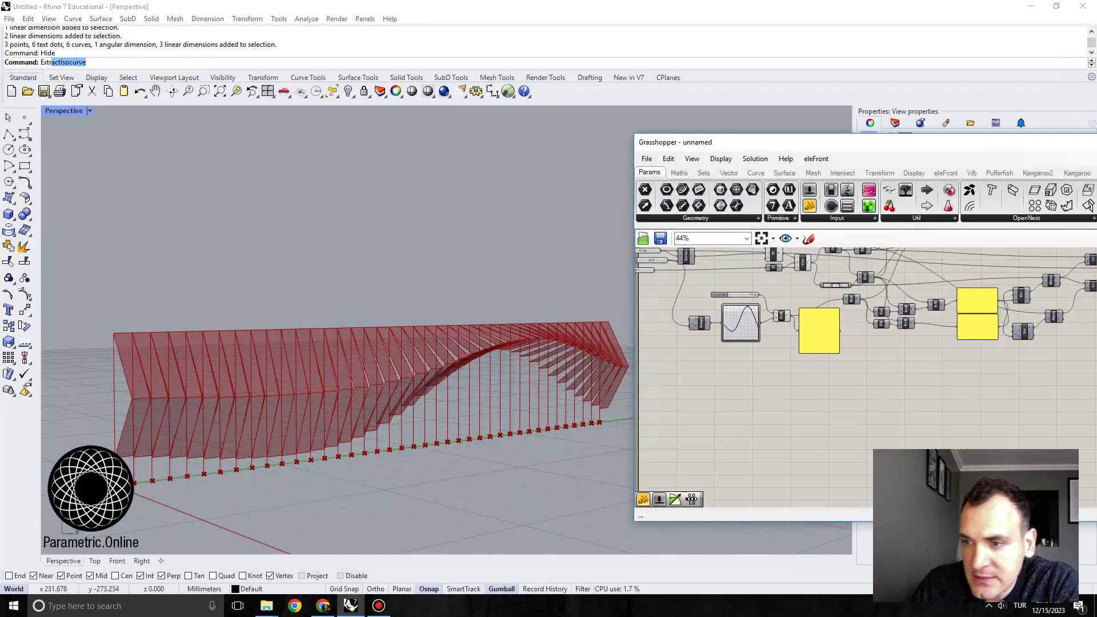
right_drag(1026, 277, 824, 327)
scroll(824, 326, up, 7)
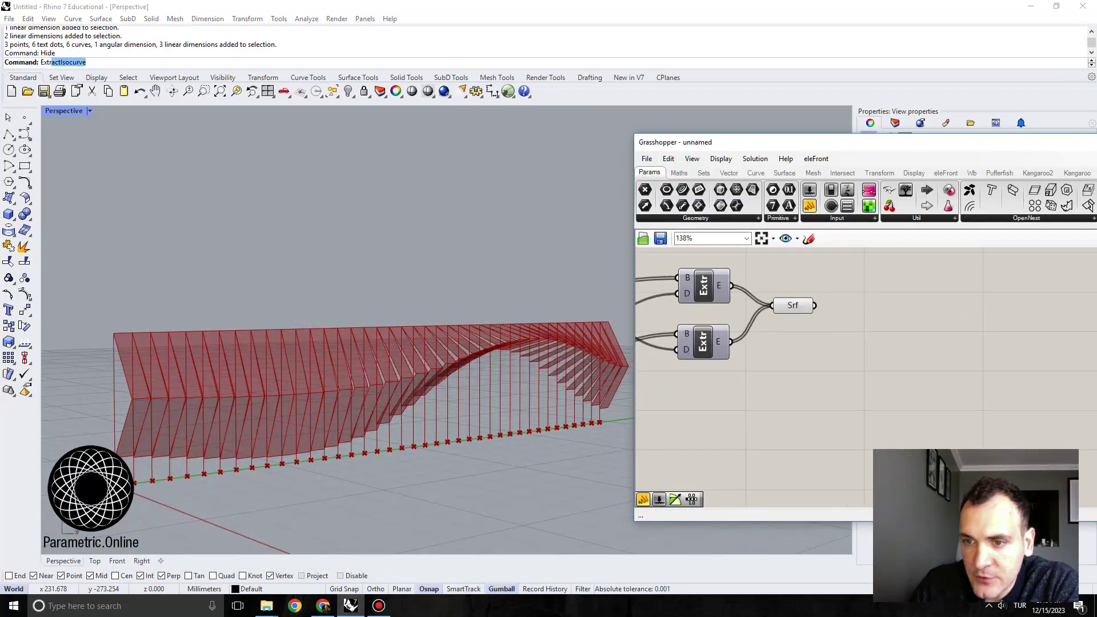
click(794, 306)
right_drag(374, 357, 396, 374)
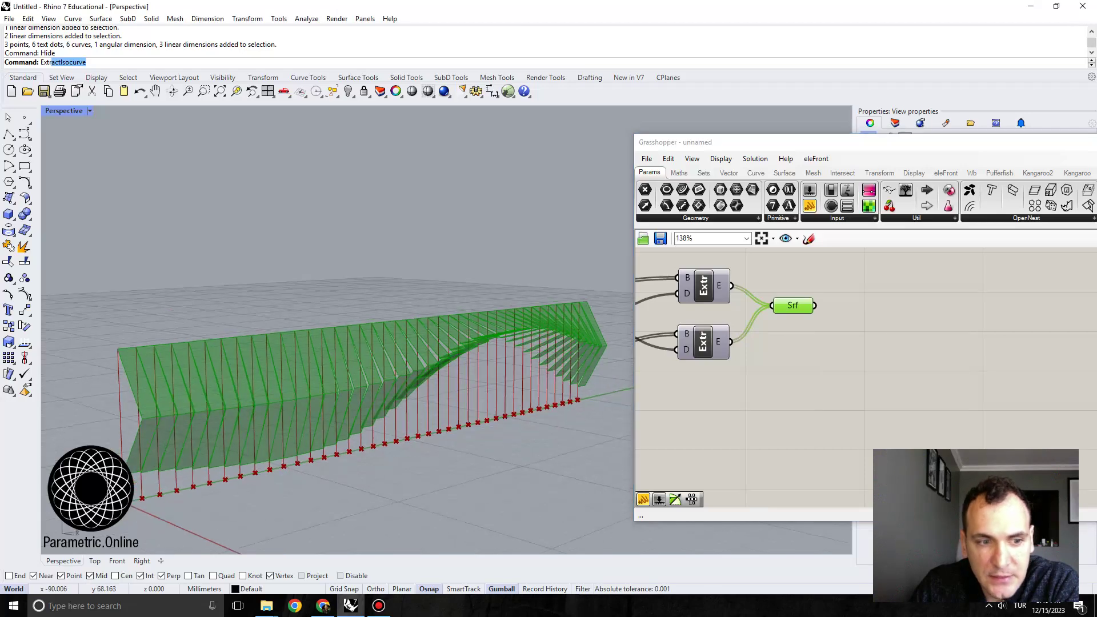
scroll(85, 377, up, 5)
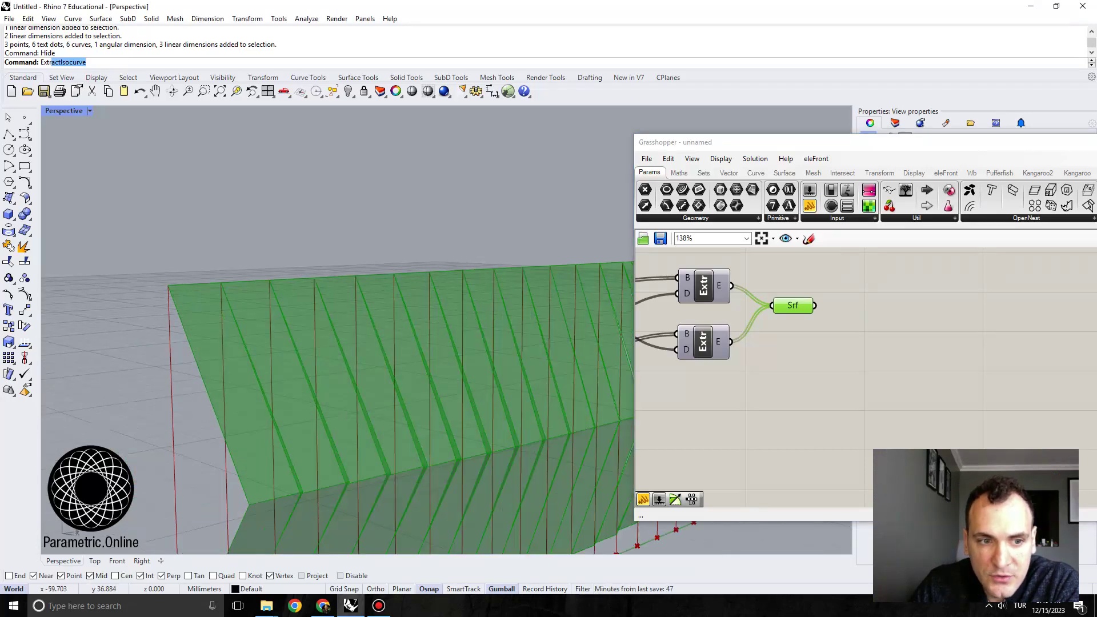
Step: Compare the folded panels with the folding facade reference photo in Chrome, examining how its panels are framed
scroll(203, 321, down, 8)
scroll(223, 369, up, 8)
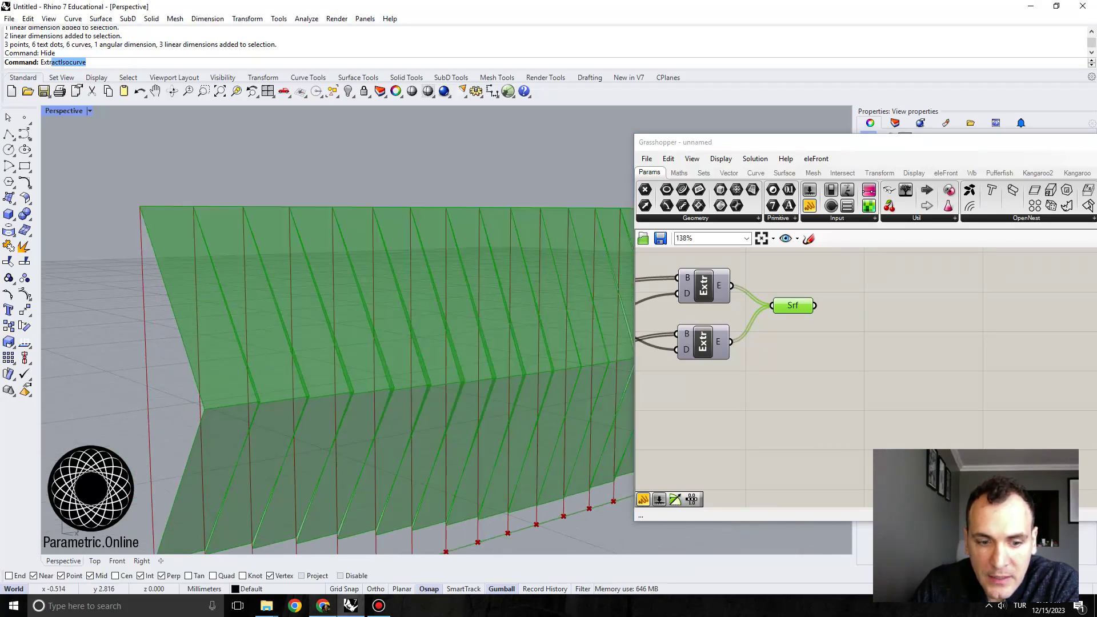
click(323, 606)
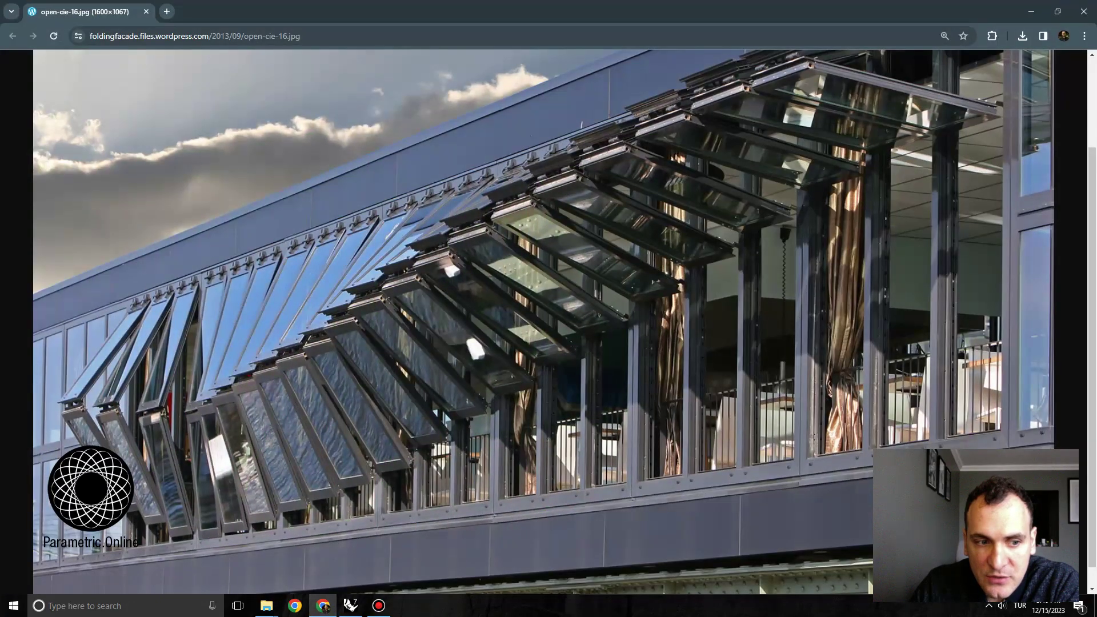
scroll(543, 321, up, 2)
scroll(543, 321, down, 3)
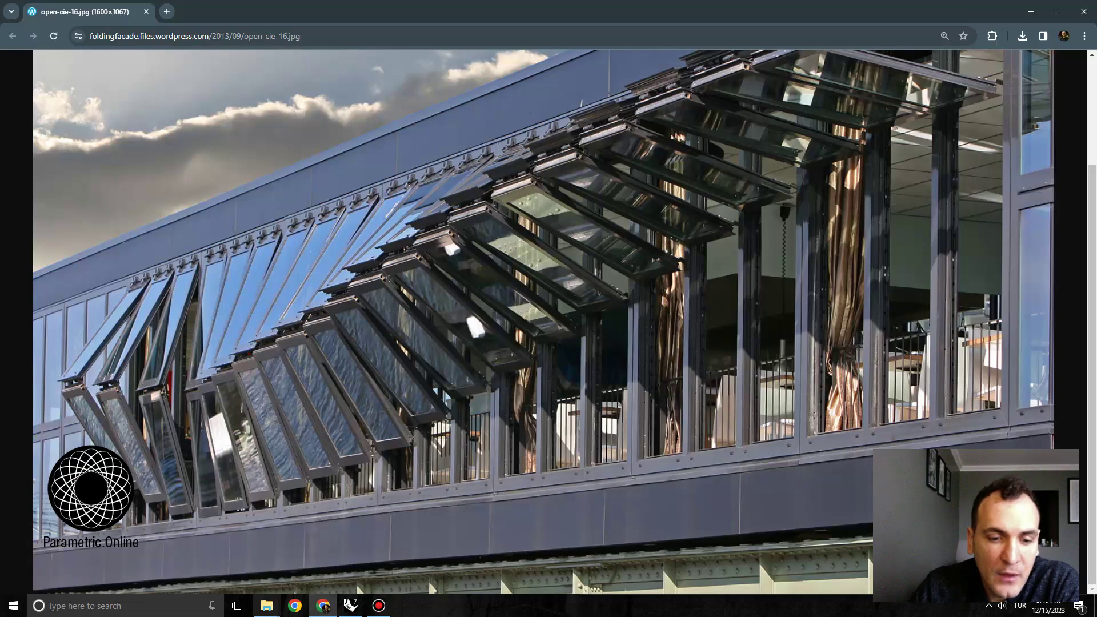
Step: Return to Rhino and examine the folded facade's end panels and their edges from several angles
click(351, 606)
right_drag(355, 426, 385, 415)
right_drag(311, 246, 340, 217)
scroll(340, 217, down, 4)
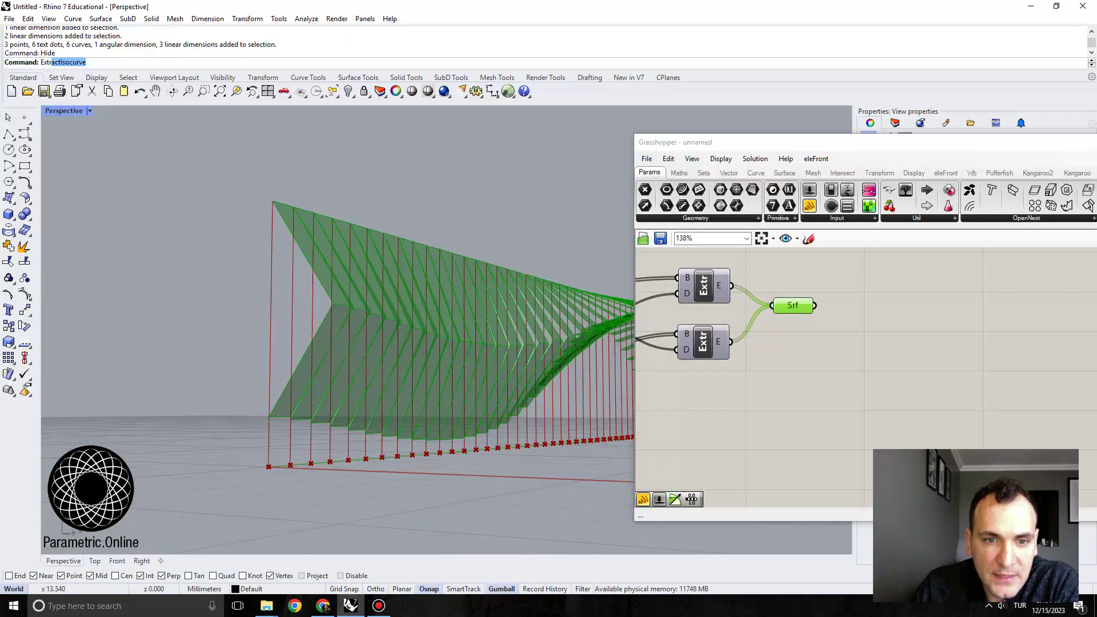
scroll(340, 214, up, 2)
scroll(268, 216, up, 3)
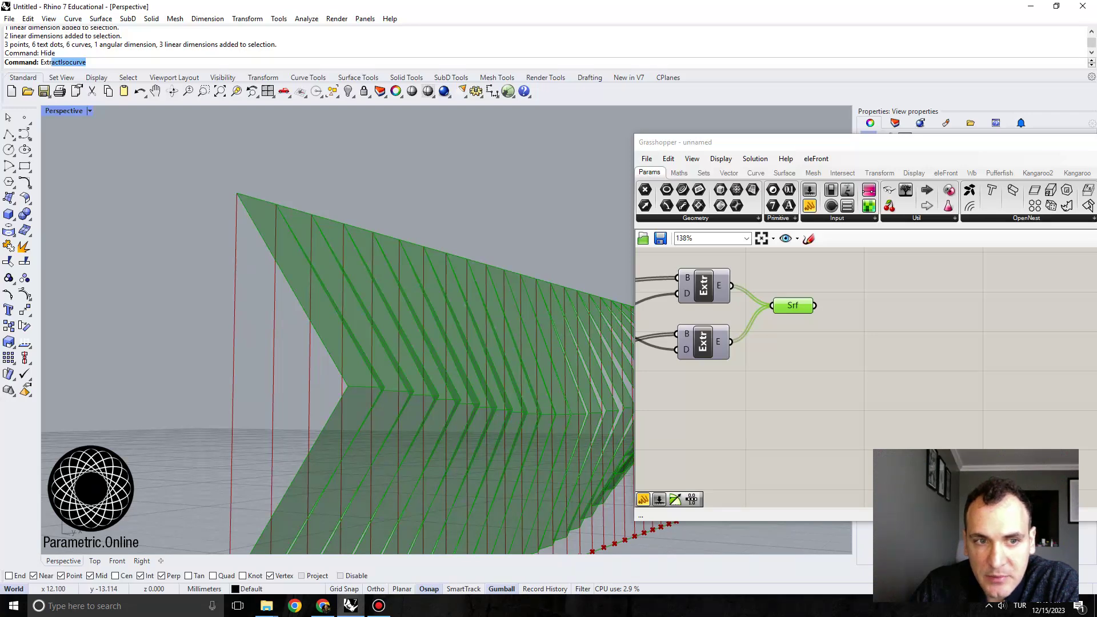
scroll(275, 240, down, 4)
right_drag(278, 243, 243, 297)
scroll(249, 279, up, 3)
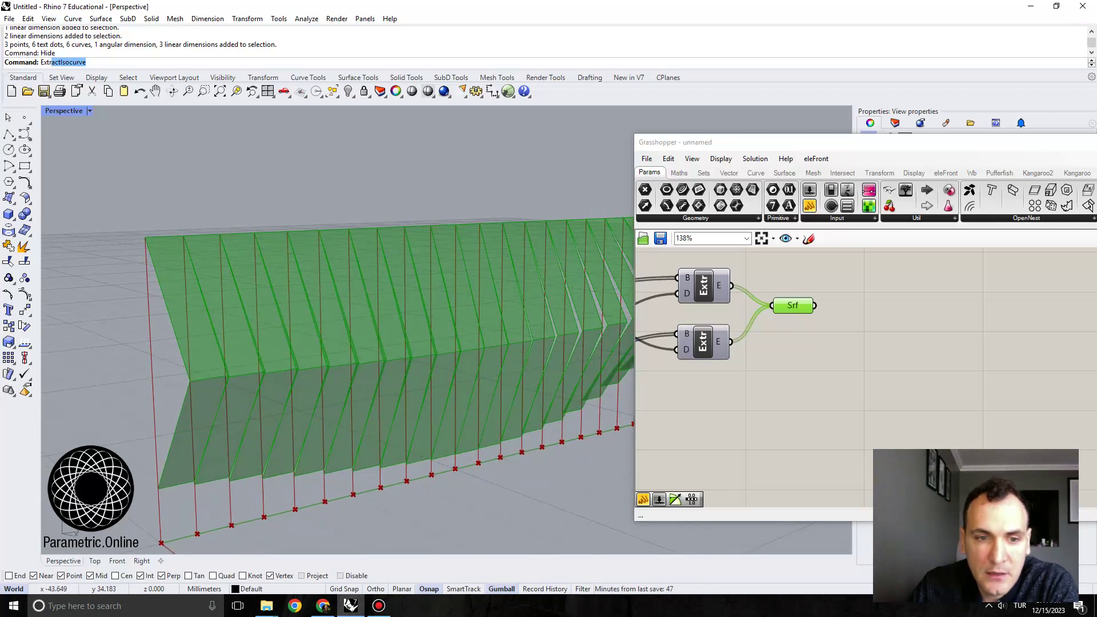
right_drag(314, 343, 286, 343)
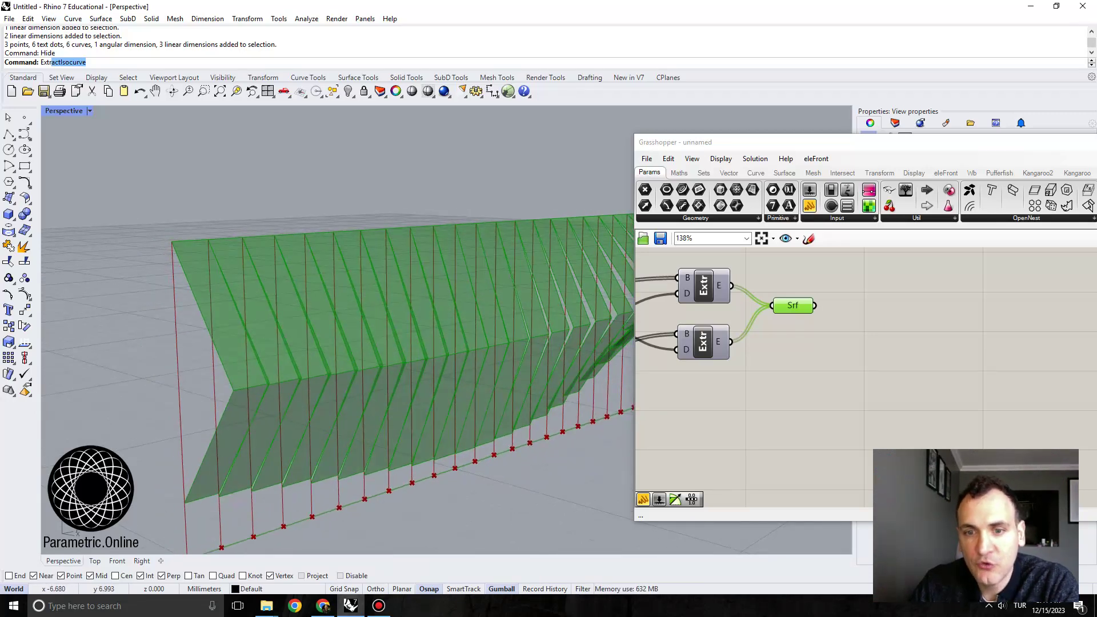
double_click(897, 314)
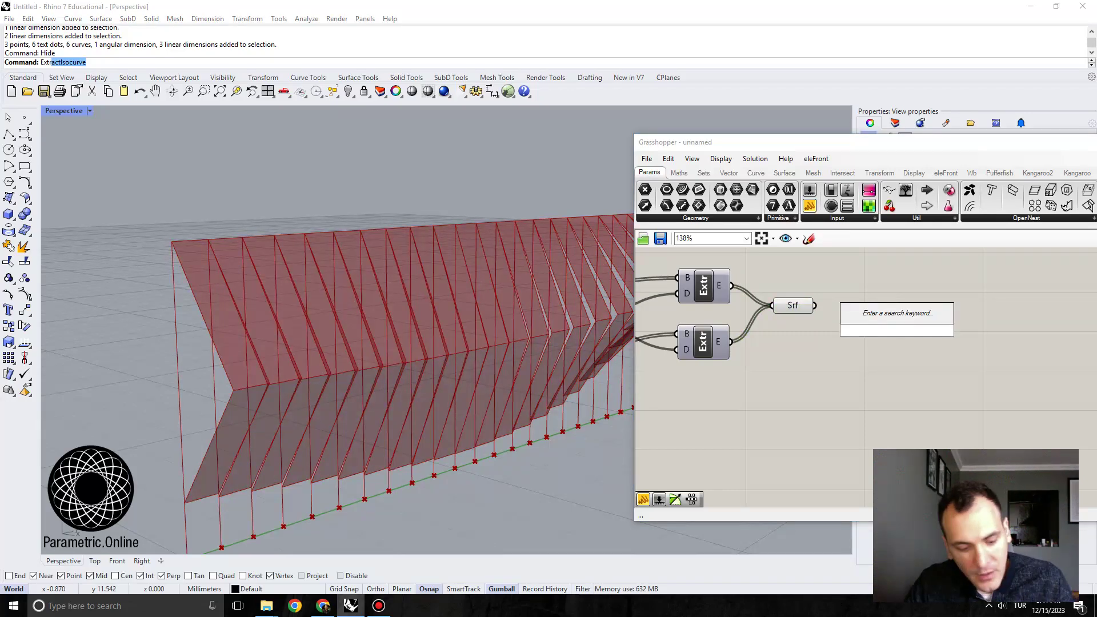
text(list)
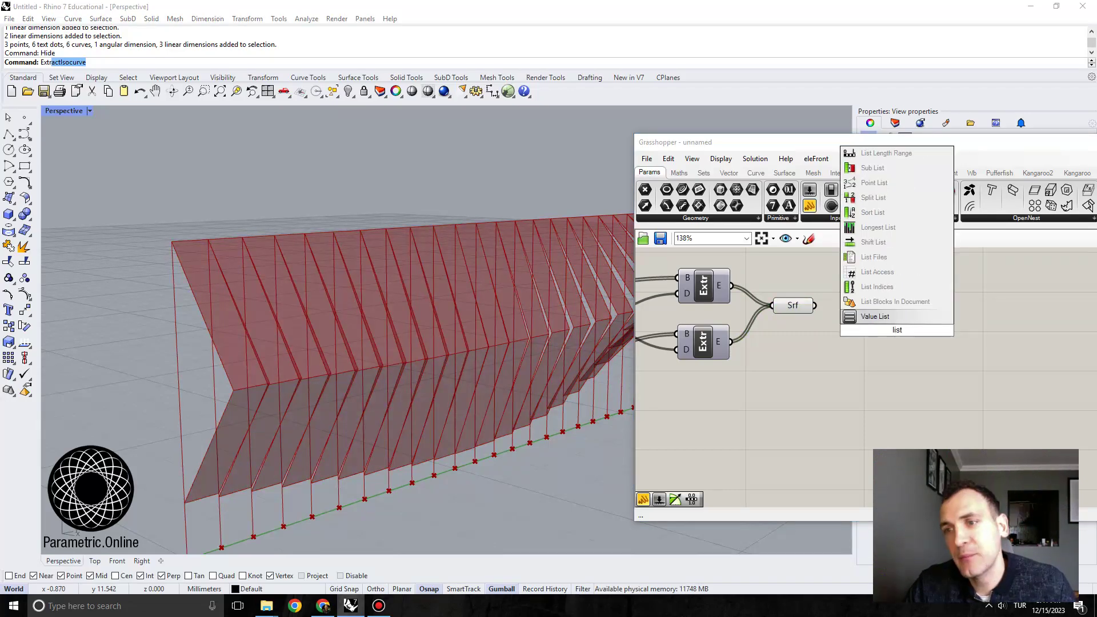
text( item)
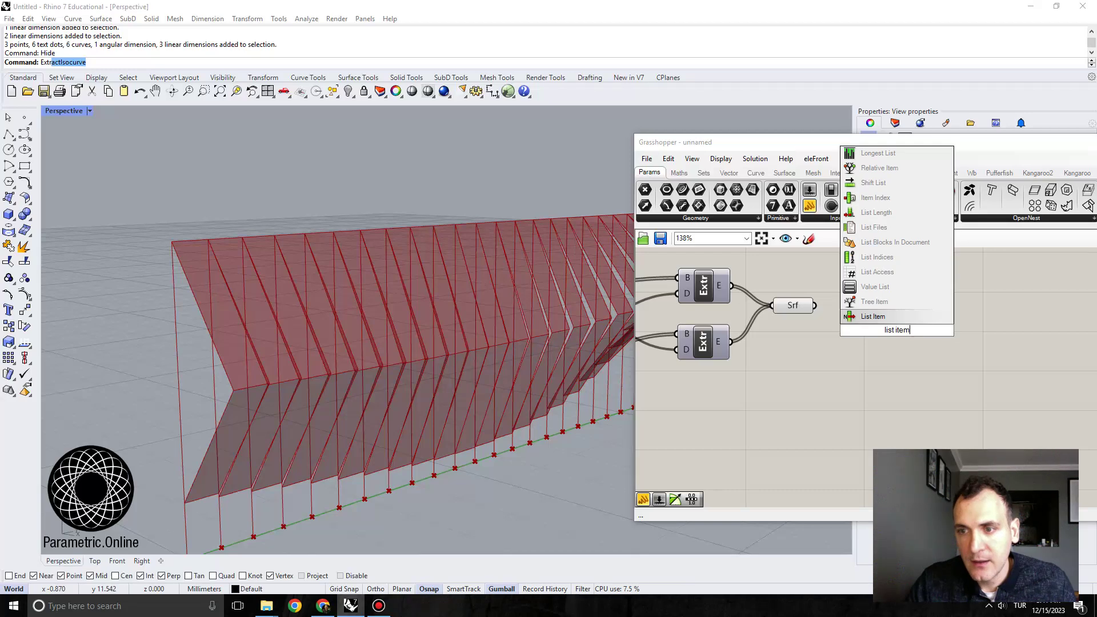
key(Escape)
Step: Add a List Item component and feed it the collected Surface parameter to isolate a single panel
click(794, 305)
double_click(838, 307)
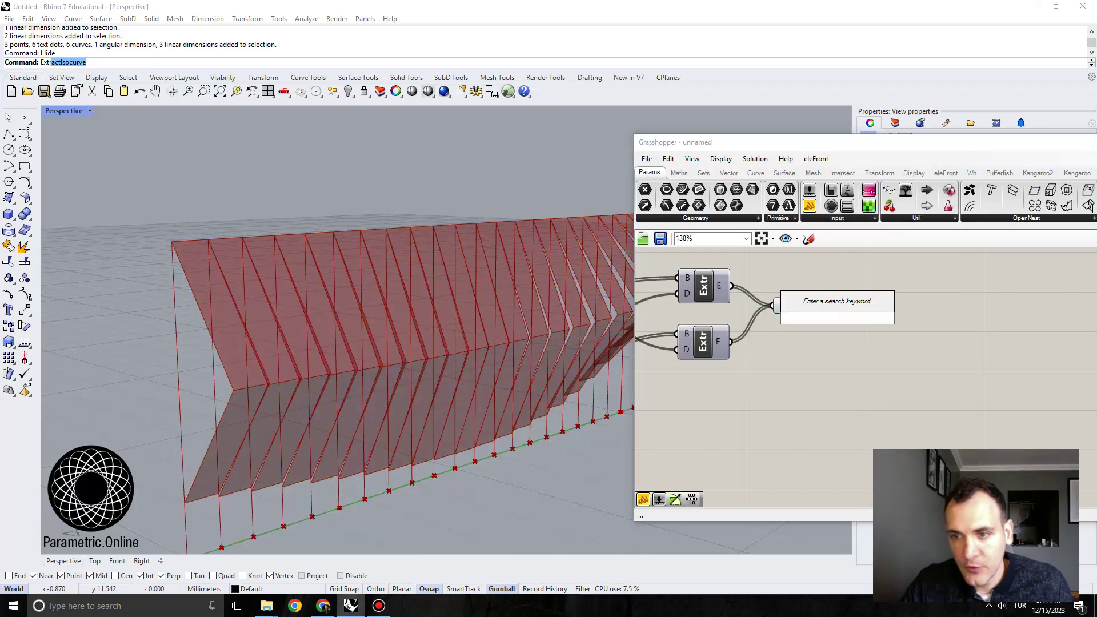
text(list item)
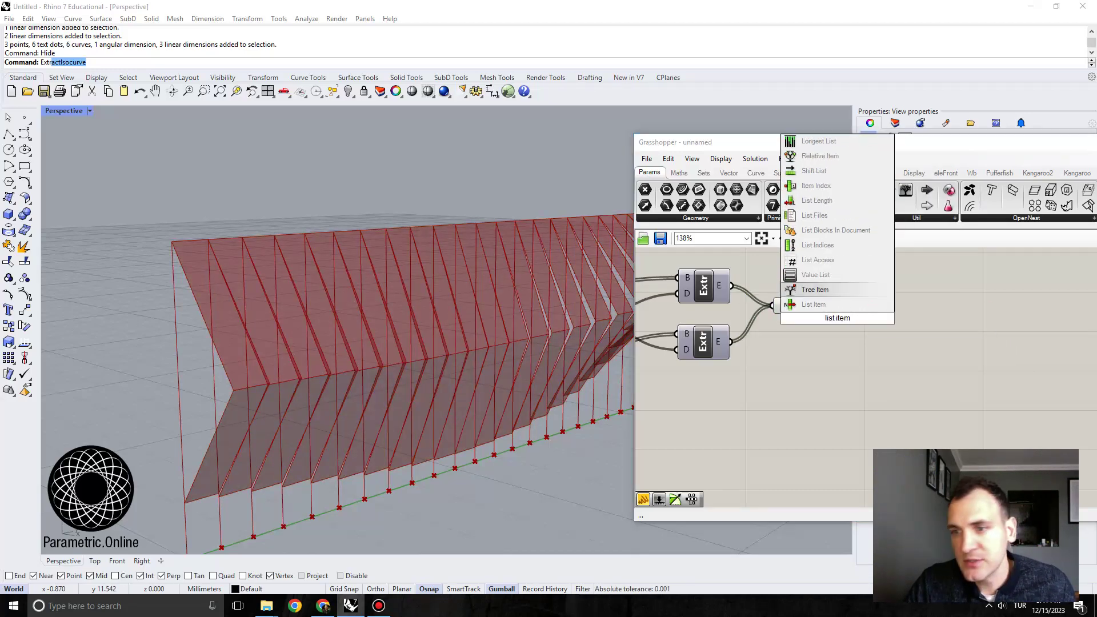
click(814, 305)
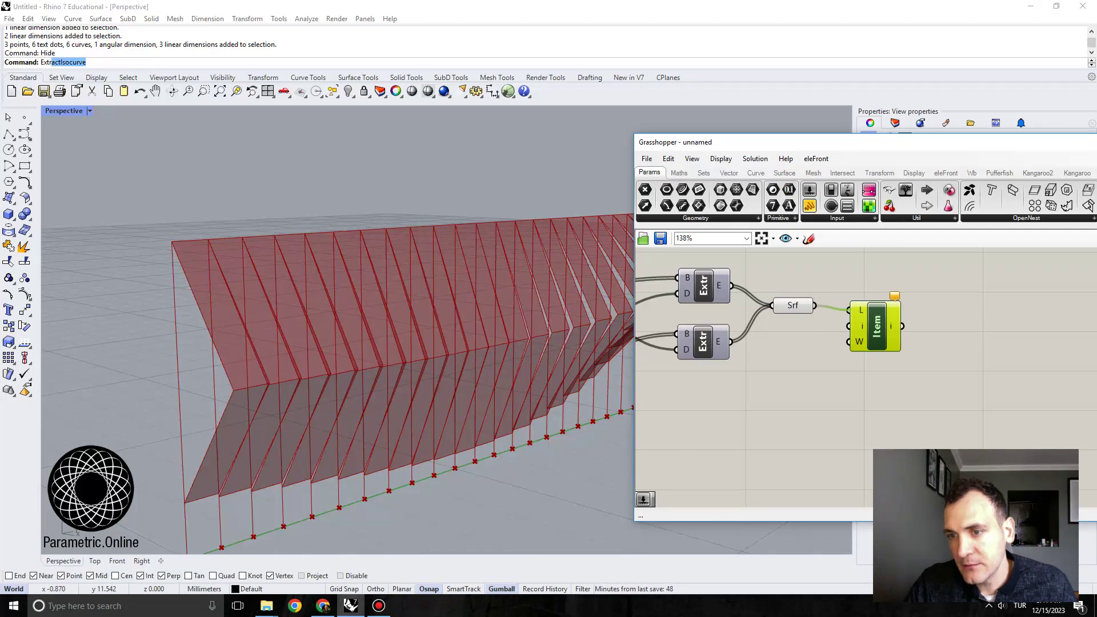
drag(815, 306, 850, 310)
drag(876, 328, 877, 327)
scroll(337, 331, up, 4)
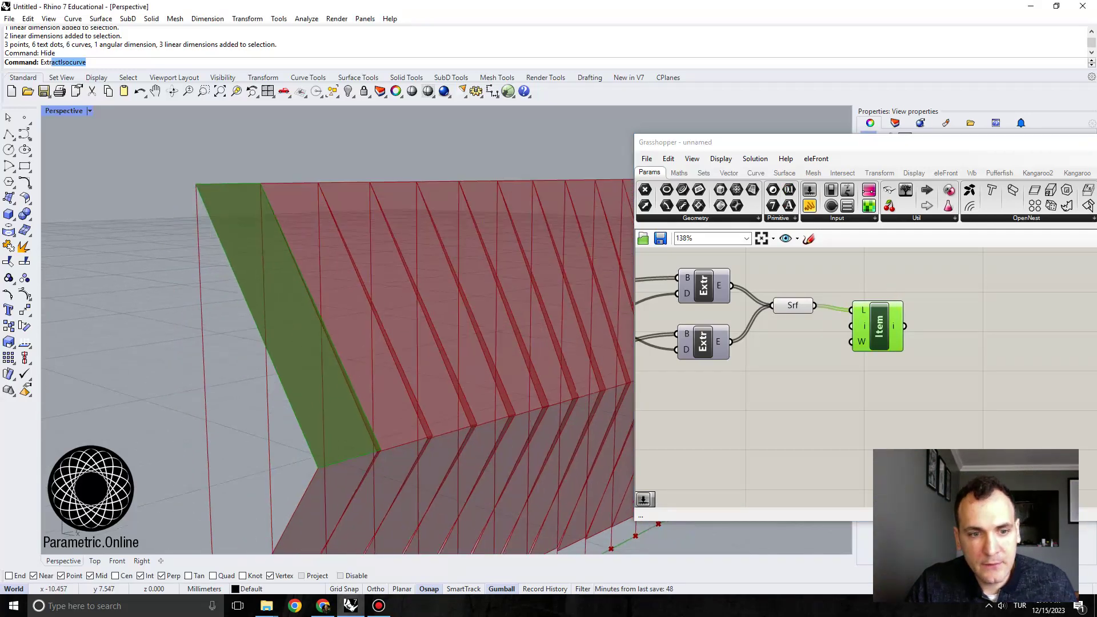
Step: Add a Brep Wireframe component and connect the List Item output to its Brep input
scroll(801, 343, up, 1)
double_click(898, 326)
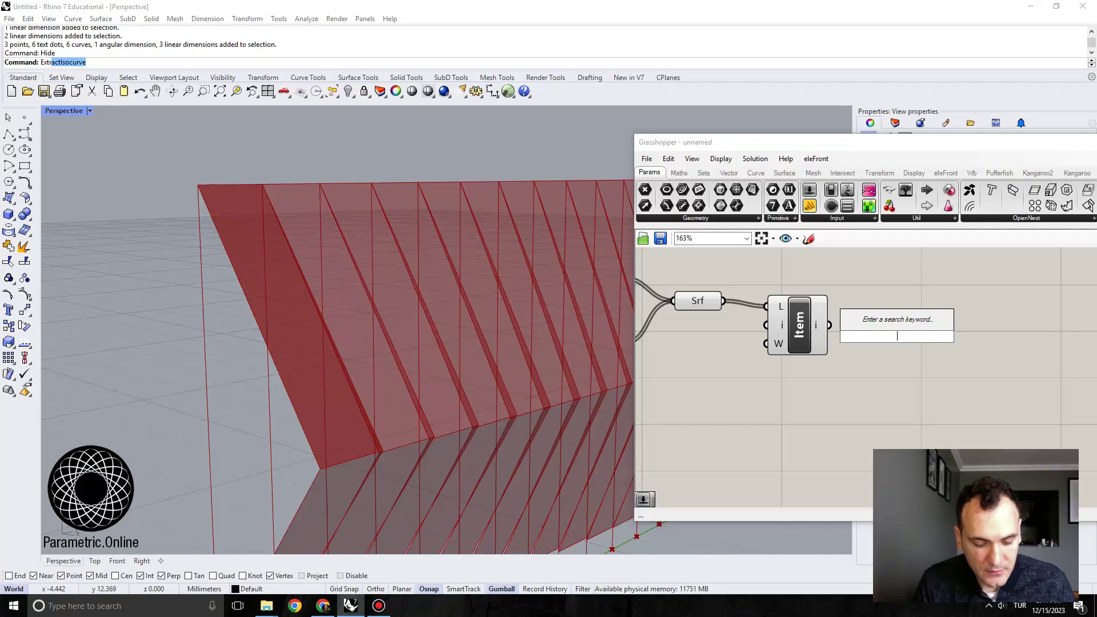
text(wiref)
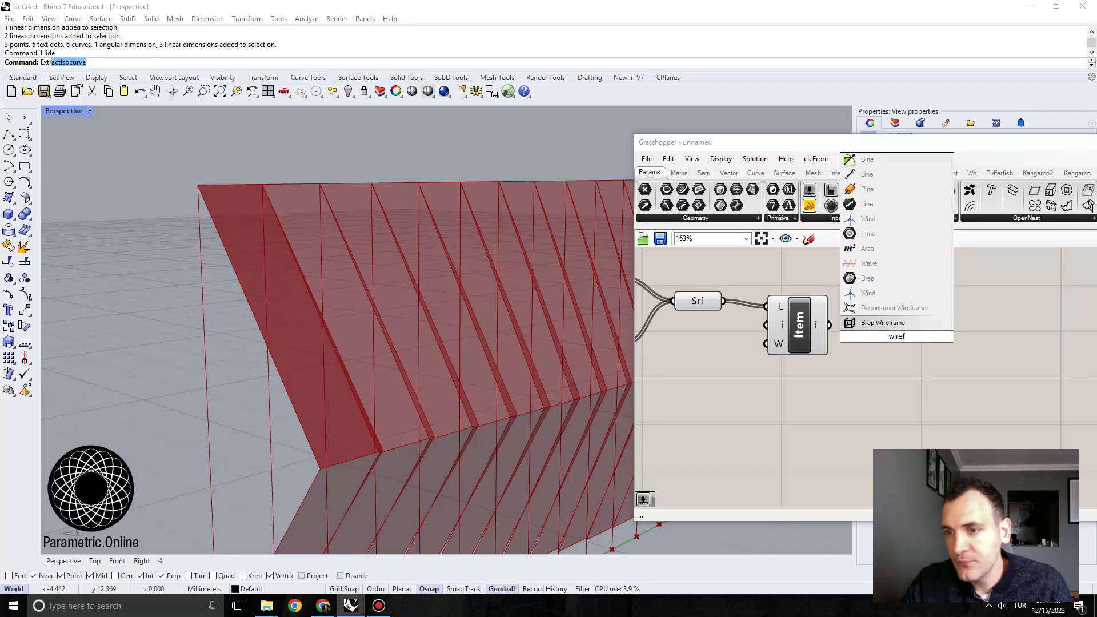
key(Return)
drag(851, 321, 864, 325)
drag(895, 338, 926, 338)
right_drag(960, 340, 883, 337)
double_click(920, 329)
text(j)
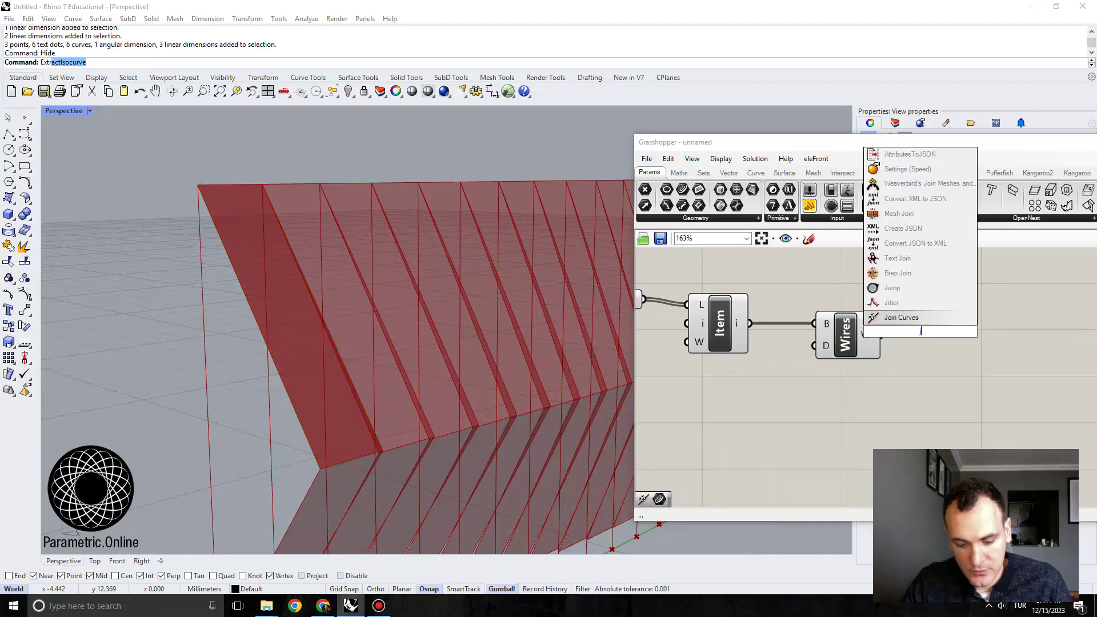
text(oin curve)
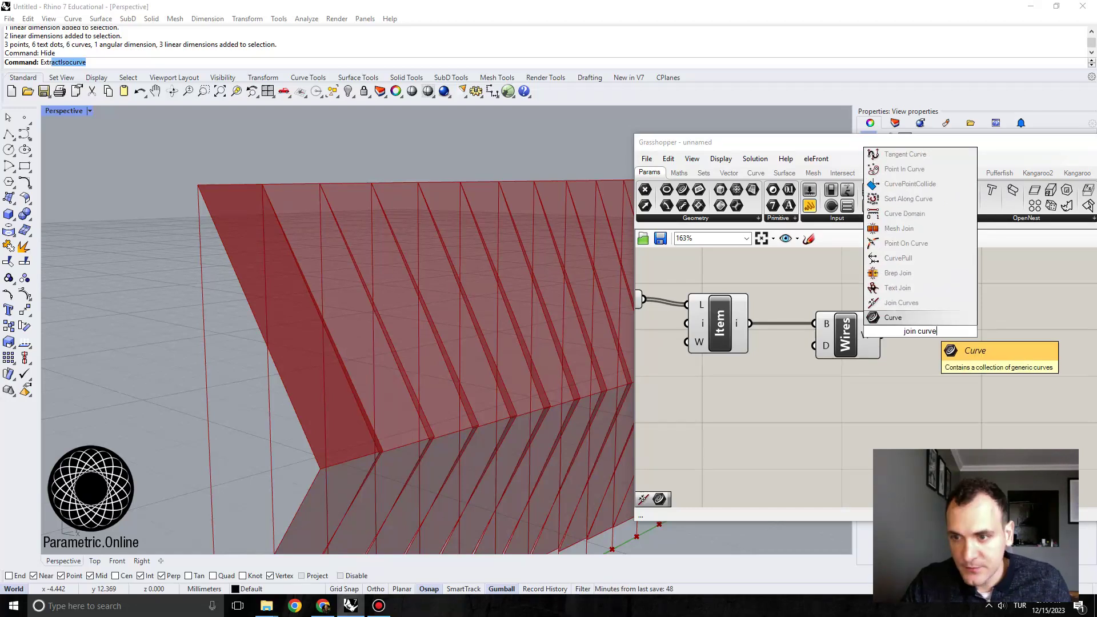
key(Return)
key(Delete)
Step: Add a Join Curves component and connect the panel's wireframe output to its curve input
double_click(921, 329)
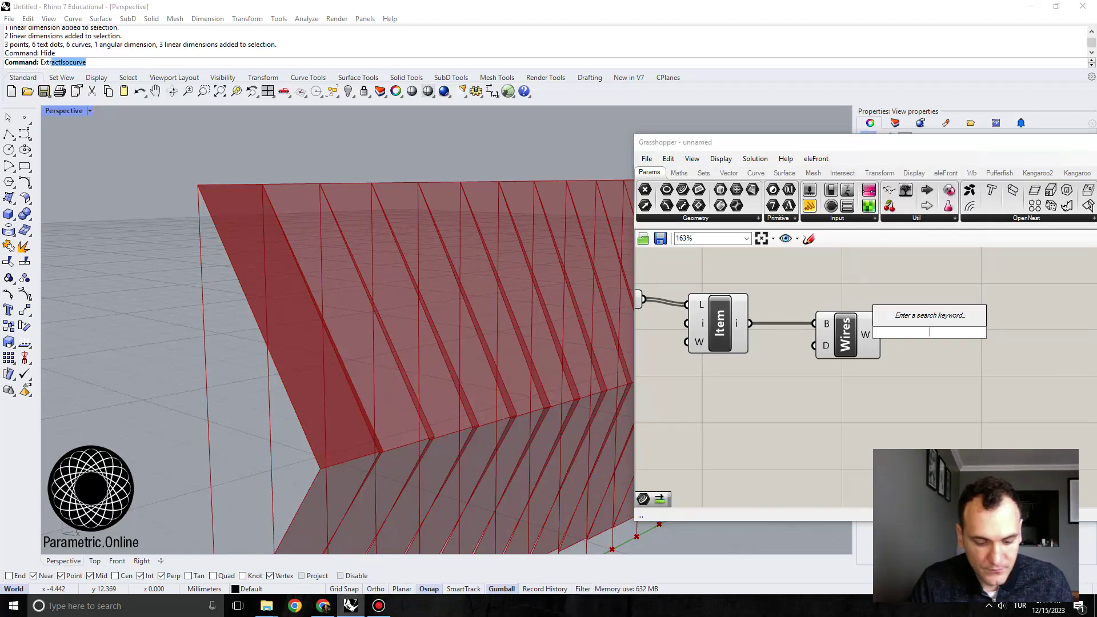
text(join curve)
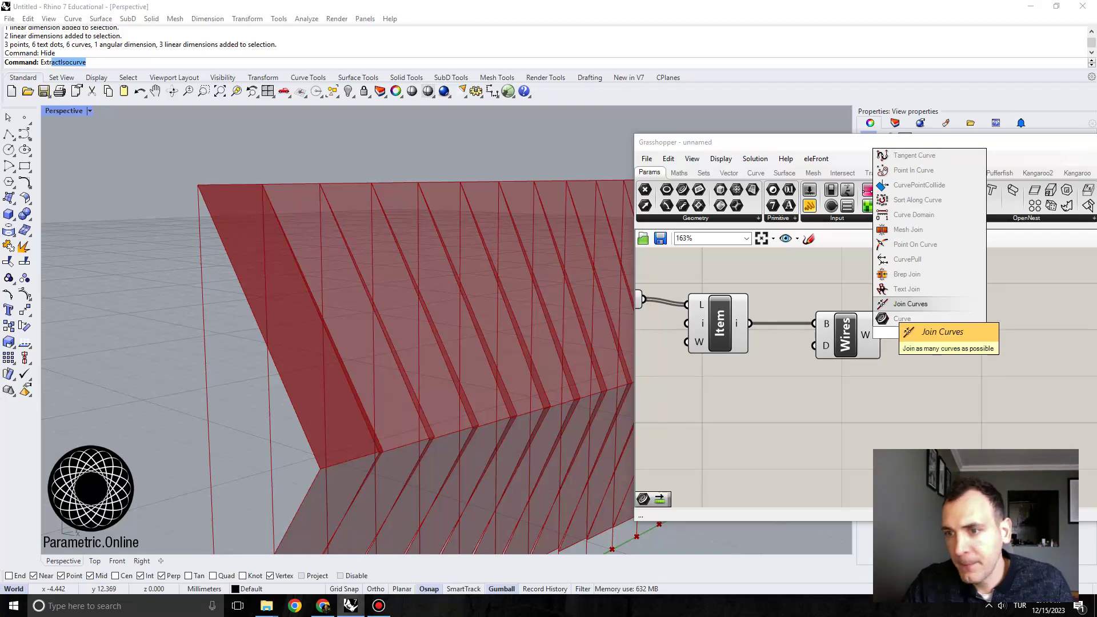
key(Return)
drag(882, 335, 939, 344)
Step: Add an Offset Curve component and connect the joined panel outline to its curve input
right_drag(1018, 351, 931, 345)
double_click(933, 345)
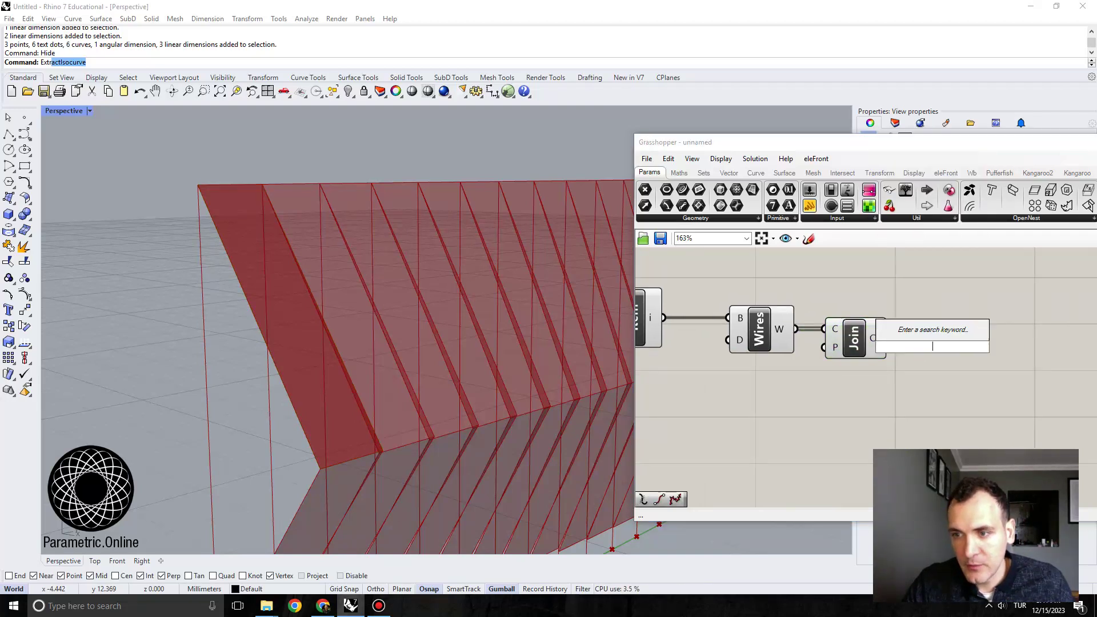
text(offset curve)
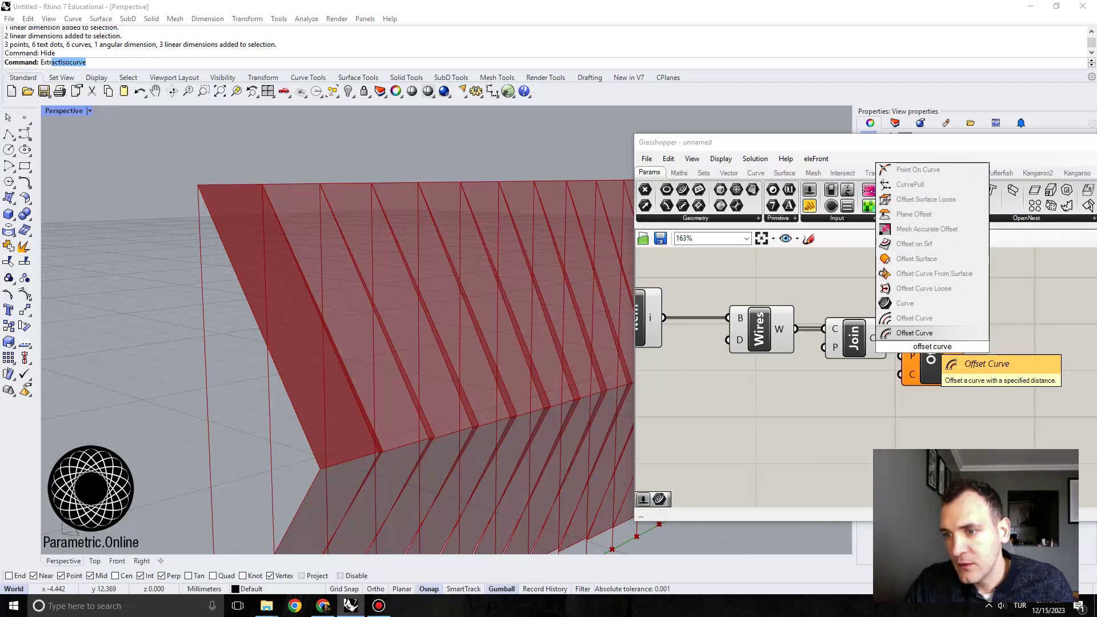
key(Return)
drag(888, 338, 932, 328)
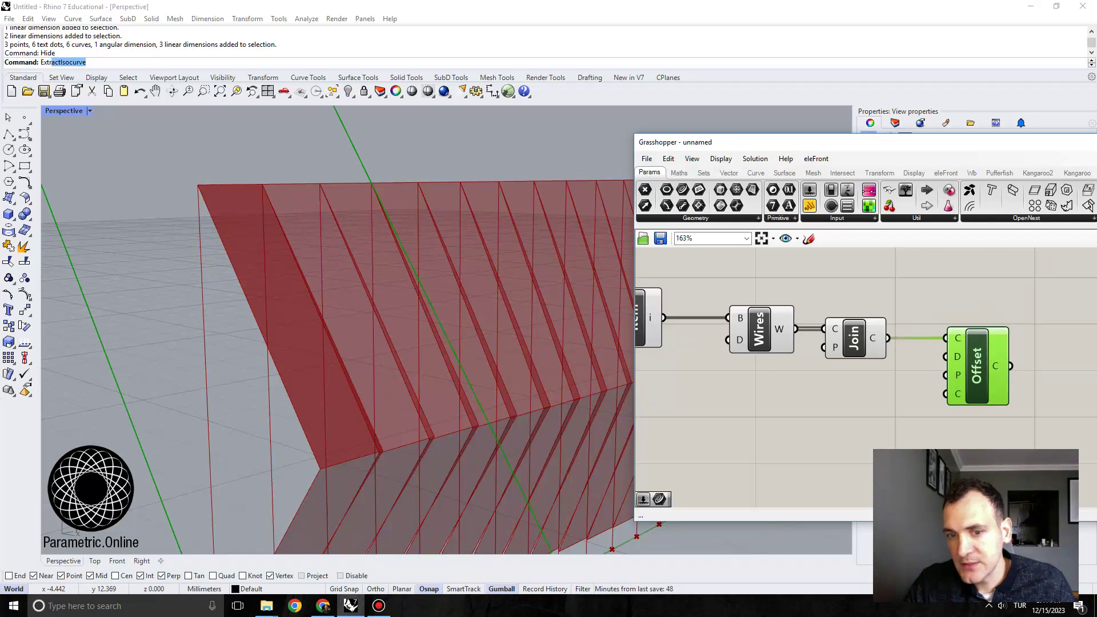
Step: Add a number slider with the value 0.05 below the Join Curves component
scroll(937, 343, down, 2)
double_click(829, 364)
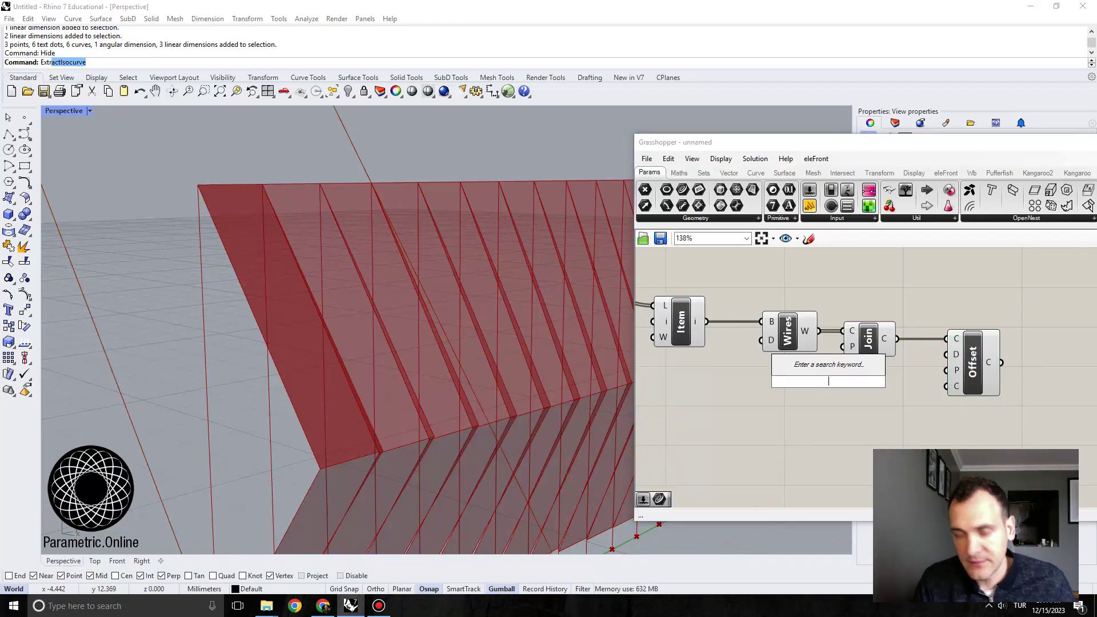
text(.)
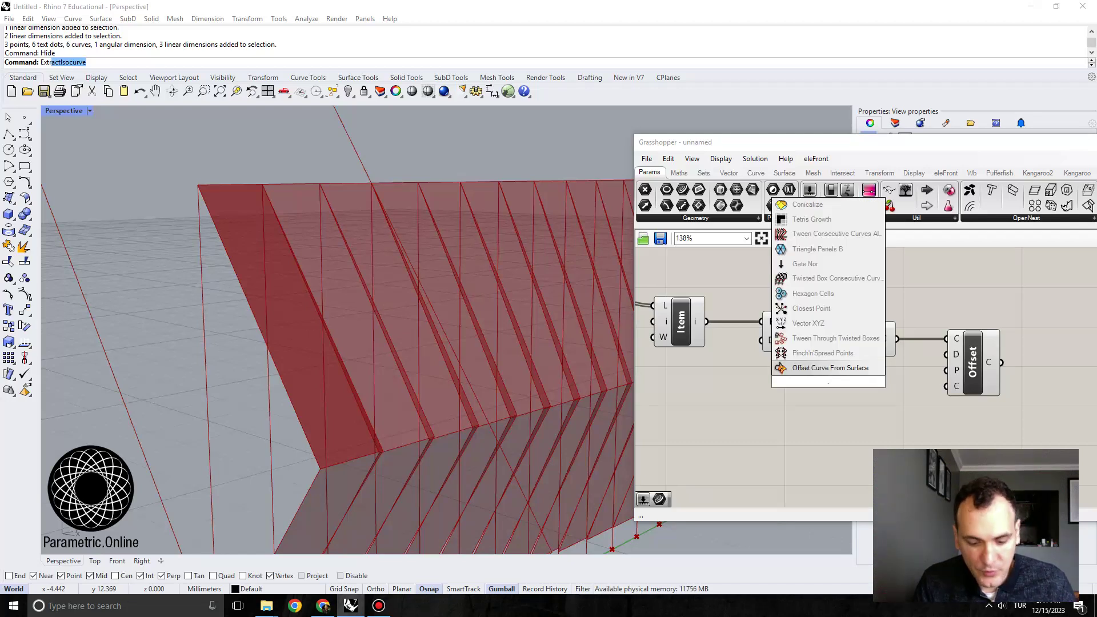
text(05)
key(Return)
scroll(834, 392, up, 2)
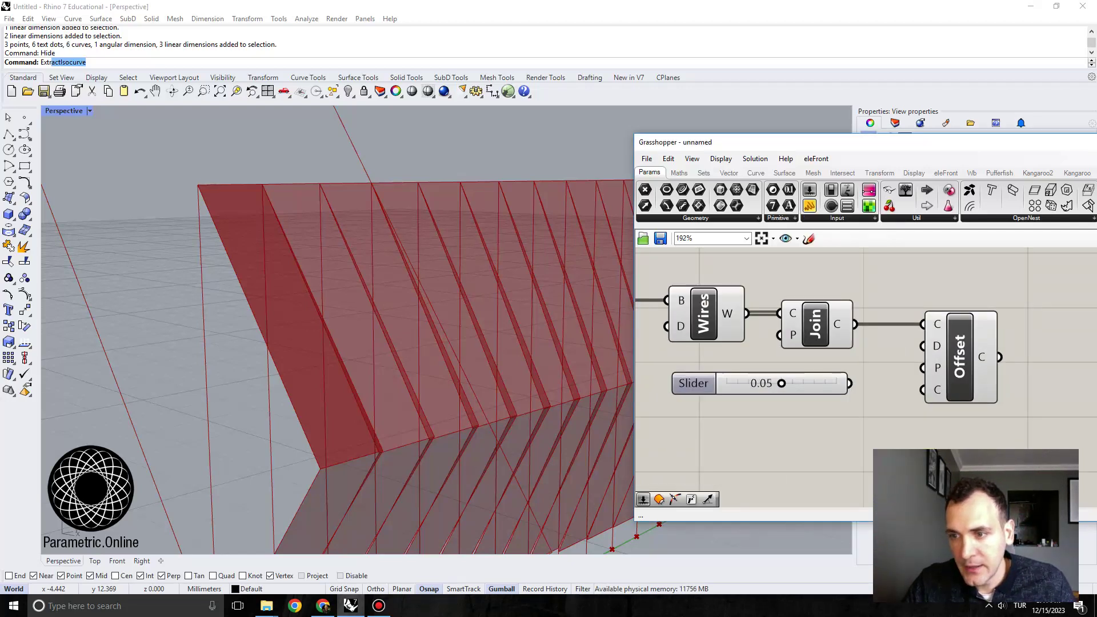
right_click(940, 348)
mouse_move(972, 442)
click(834, 442)
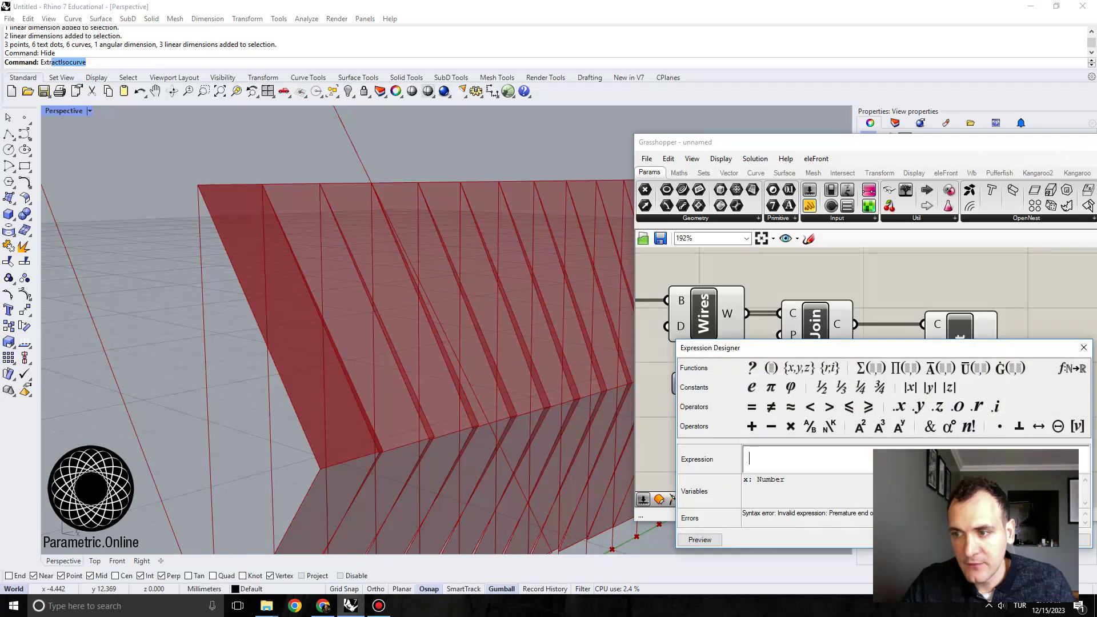
click(1085, 348)
Step: Give the Offset Curve's distance input the expression -x and connect the 0.05 slider to it
right_click(940, 347)
mouse_move(972, 441)
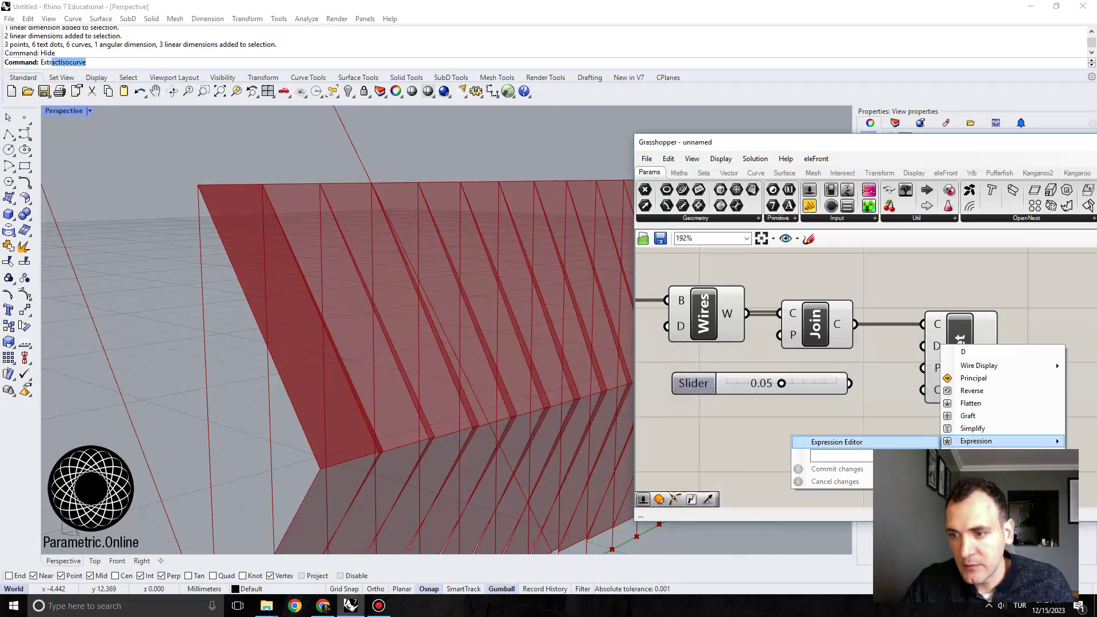
click(880, 456)
text(-x)
click(838, 469)
drag(850, 383, 906, 345)
scroll(246, 274, down, 5)
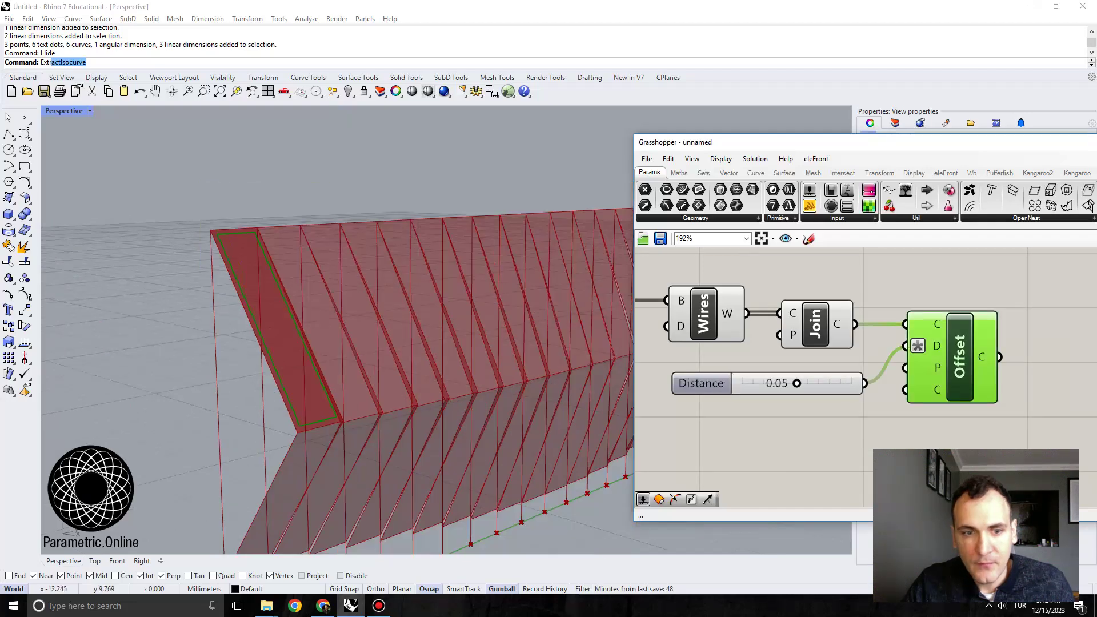
Step: Examine the offset outline on the first panel up close and review the component chain that produces it
mouse_move(274, 274)
right_down()
mouse_move(211, 271)
mouse_move(268, 269)
right_up()
scroll(273, 264, up, 3)
scroll(718, 439, down, 3)
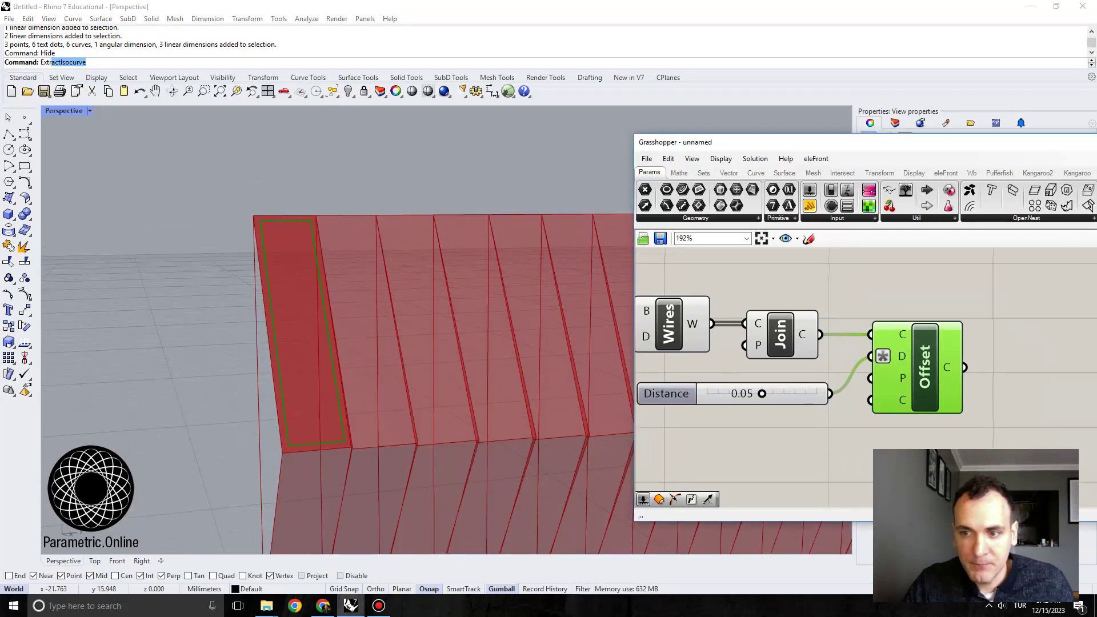
scroll(900, 332, down, 1)
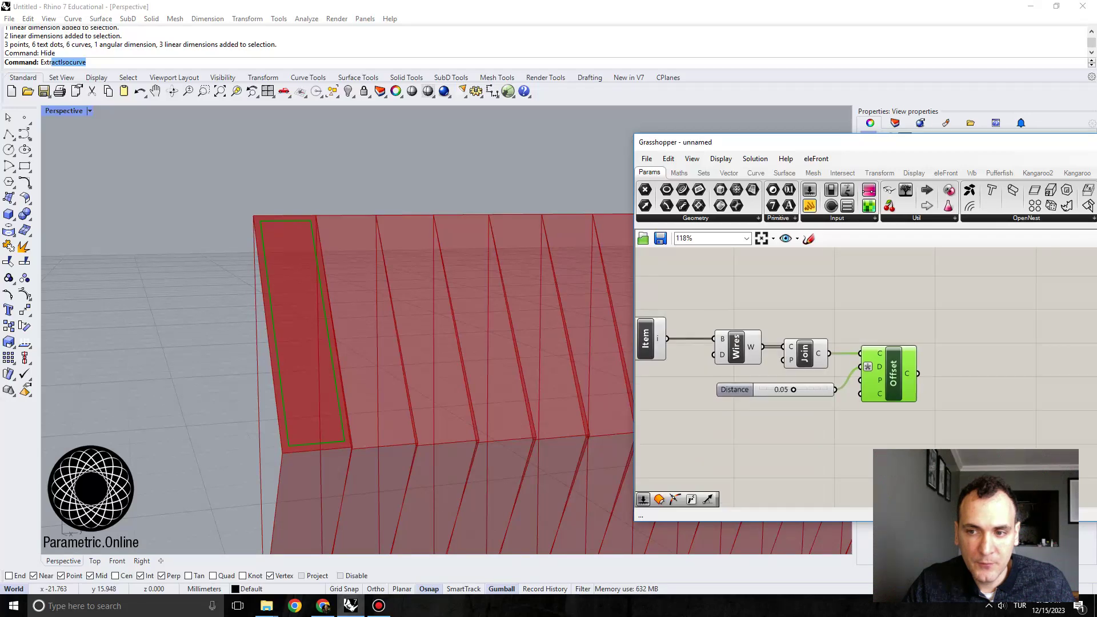
right_drag(314, 269, 337, 266)
scroll(340, 246, up, 5)
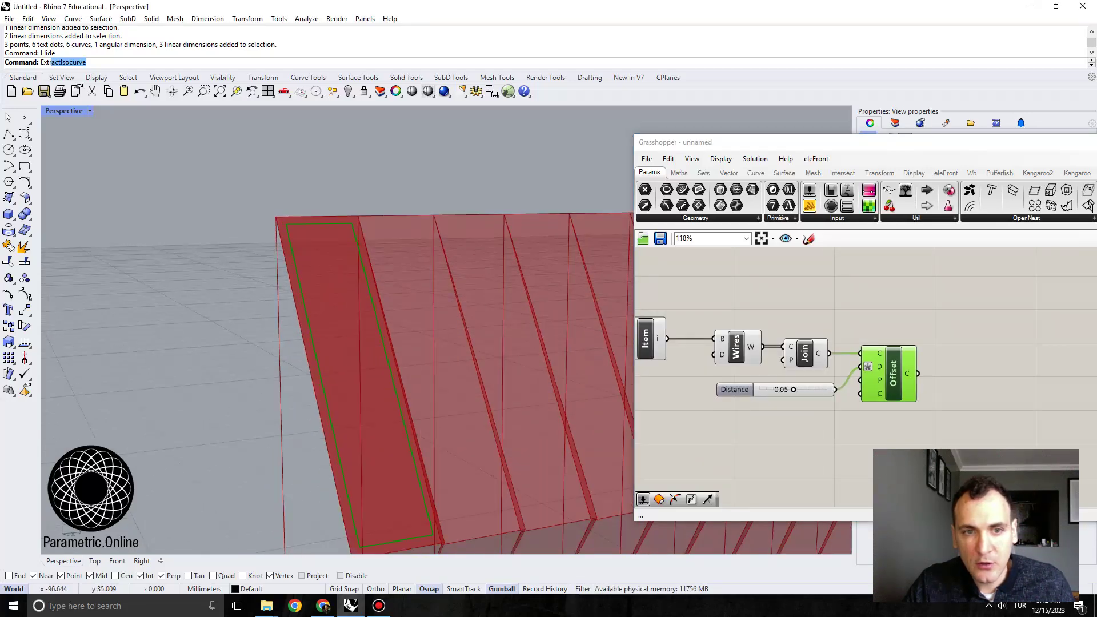
scroll(348, 243, down, 3)
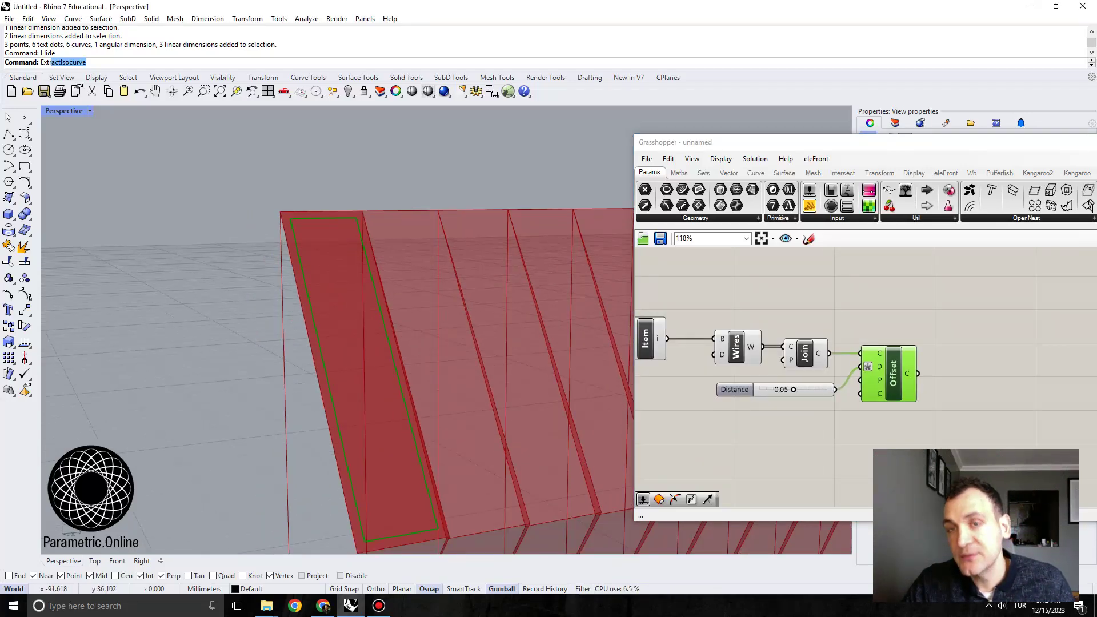
mouse_move(828, 309)
right_down()
mouse_move(844, 307)
mouse_move(815, 302)
right_up()
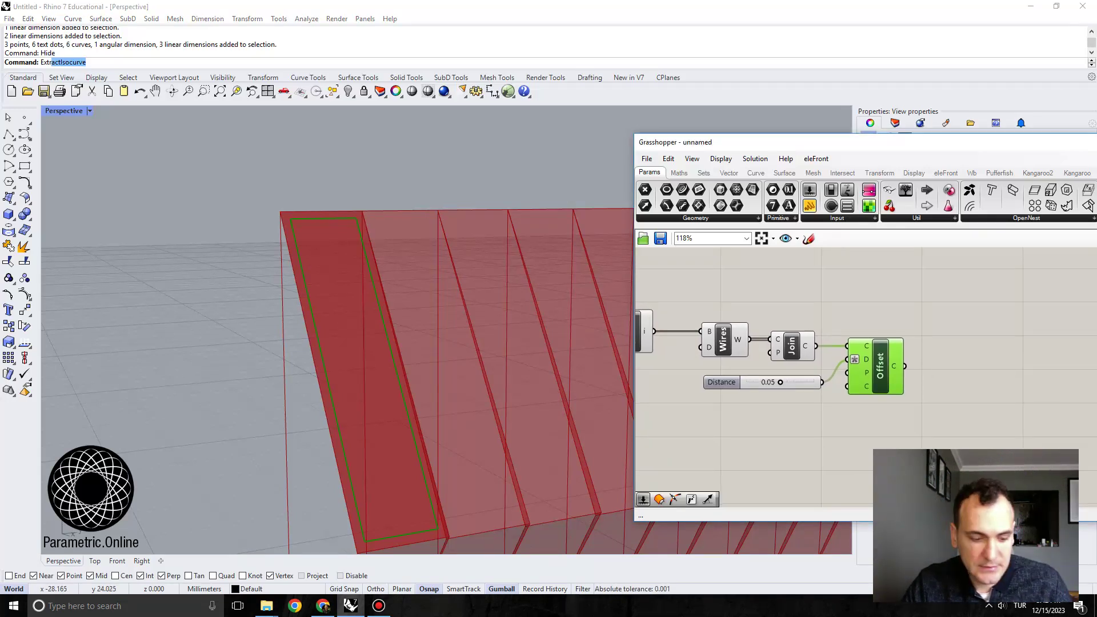
scroll(865, 360, down, 2)
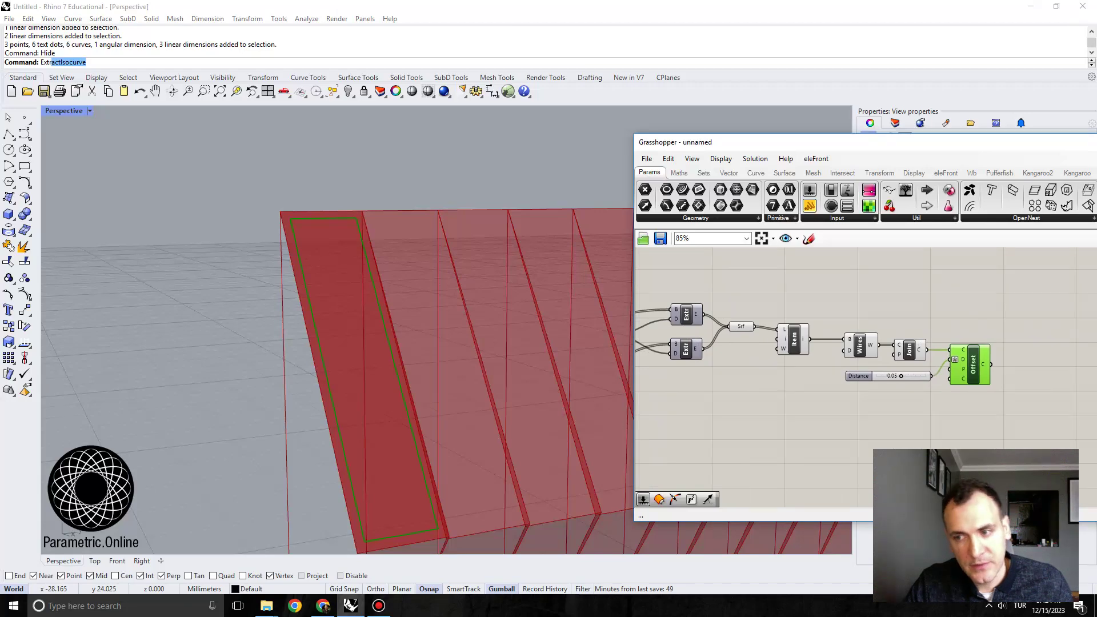
Step: Connect the Surface parameter directly to the Brep Wireframe input and delete the List Item component between them
scroll(434, 274, down, 4)
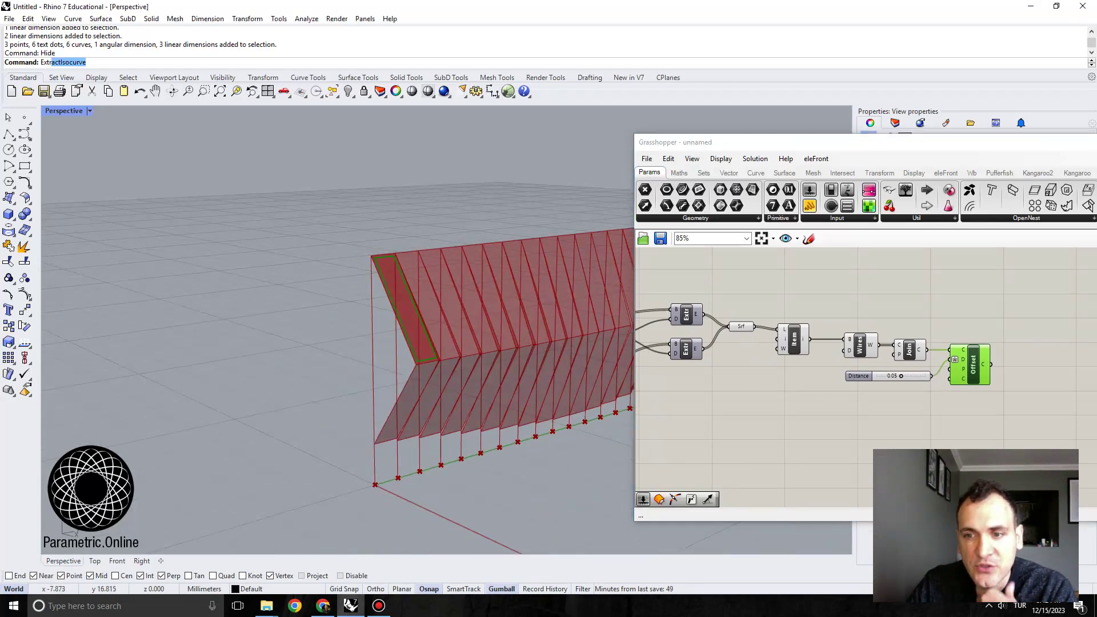
scroll(1035, 357, up, 1)
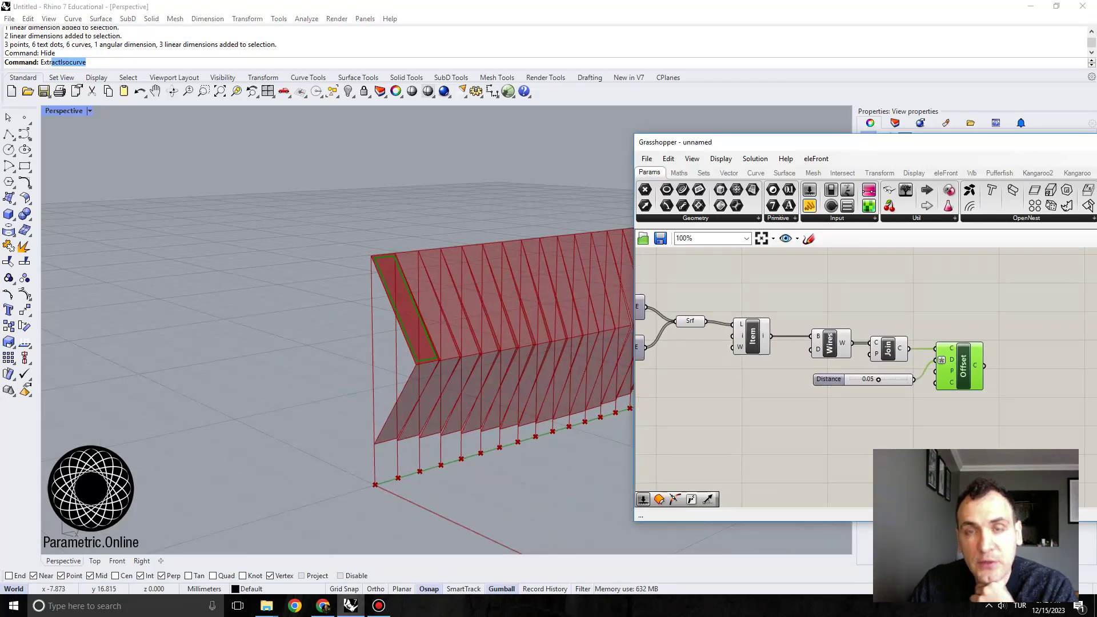
click(754, 334)
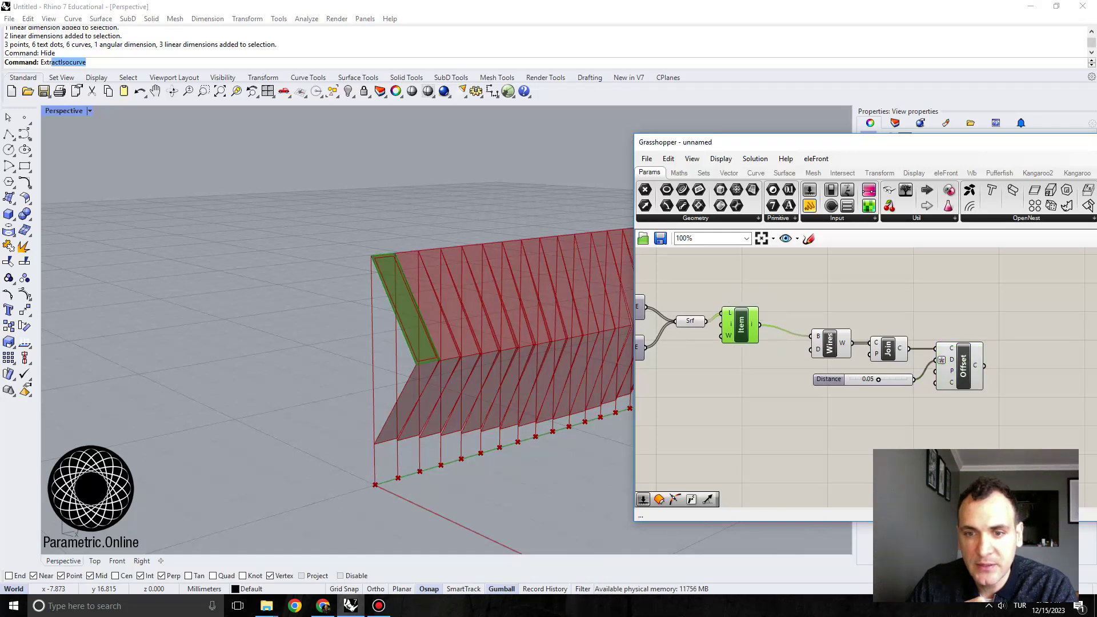
scroll(767, 319, up, 2)
drag(686, 322, 831, 343)
scroll(529, 346, up, 5)
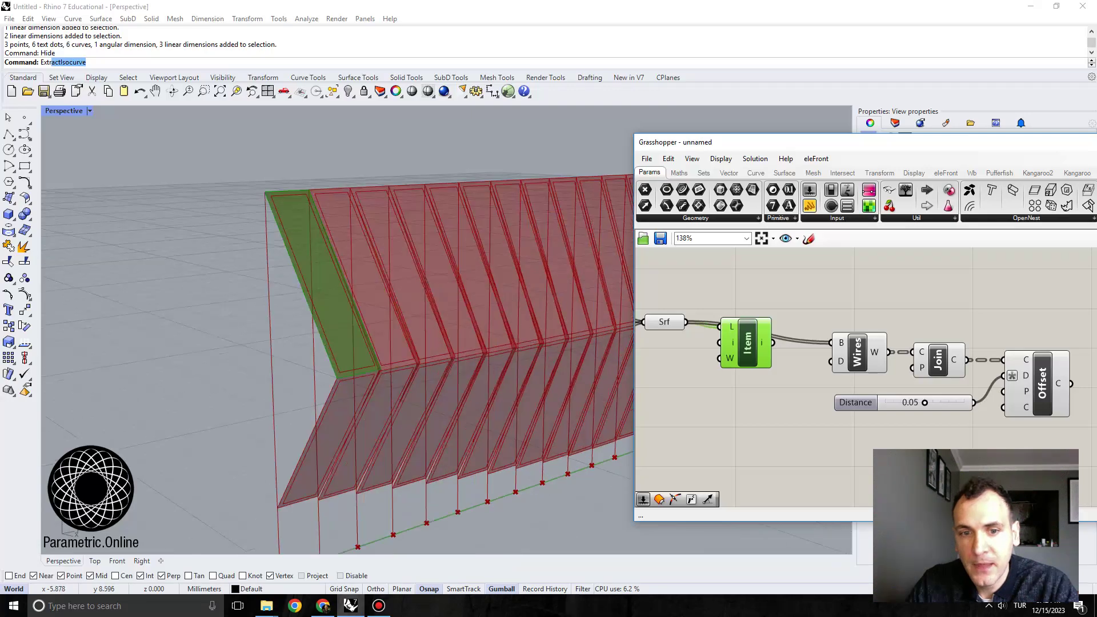
right_drag(523, 355, 422, 334)
click(747, 343)
key(Delete)
right_drag(760, 320, 736, 315)
Step: Move the Offset Curve component and its distance slider down below the Join Curves component's output line
right_drag(1017, 384, 794, 374)
click(793, 372)
scroll(1034, 408, down, 2)
shift+click(742, 355)
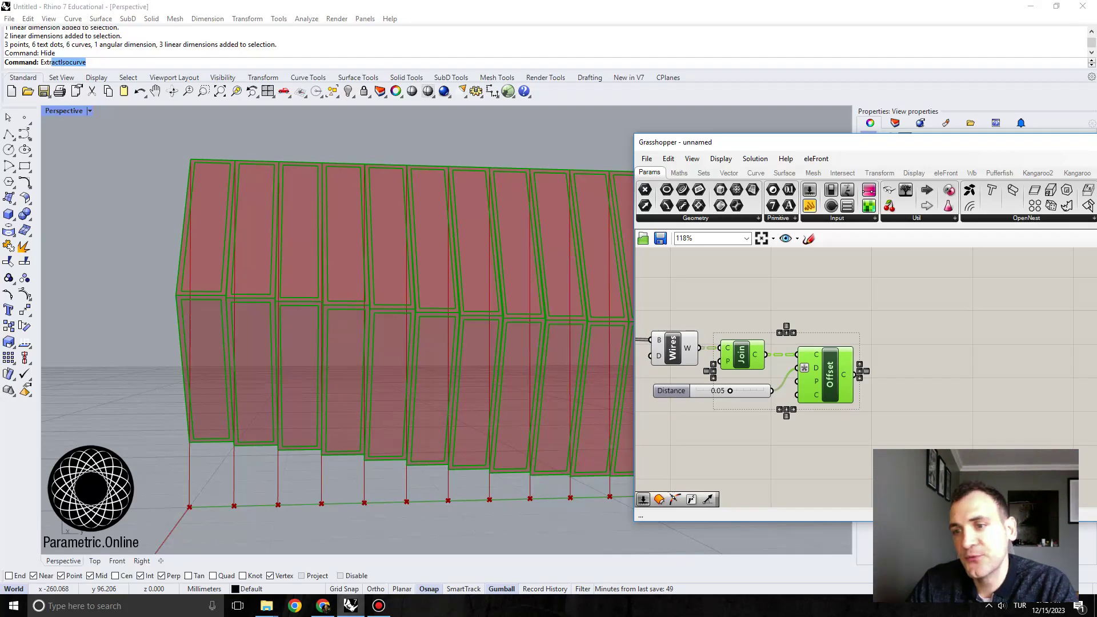
drag(851, 428, 744, 385)
drag(830, 375, 828, 406)
click(742, 355)
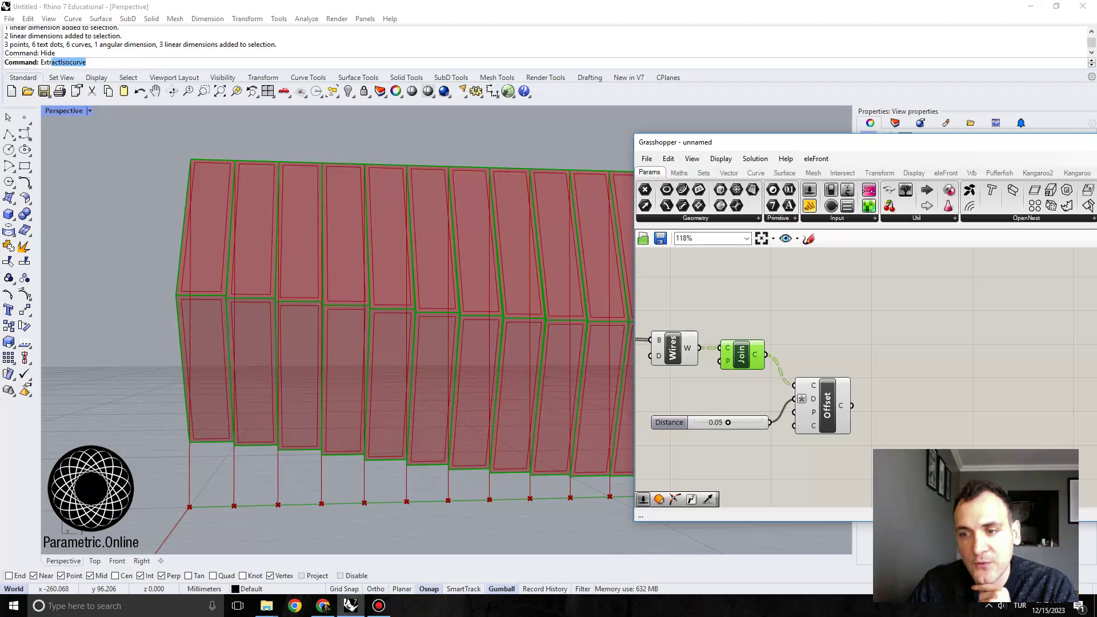
Step: Add a Weave component with the joined panel outlines in stream 0 and the offset curves in stream 1
double_click(883, 377)
text(weva)
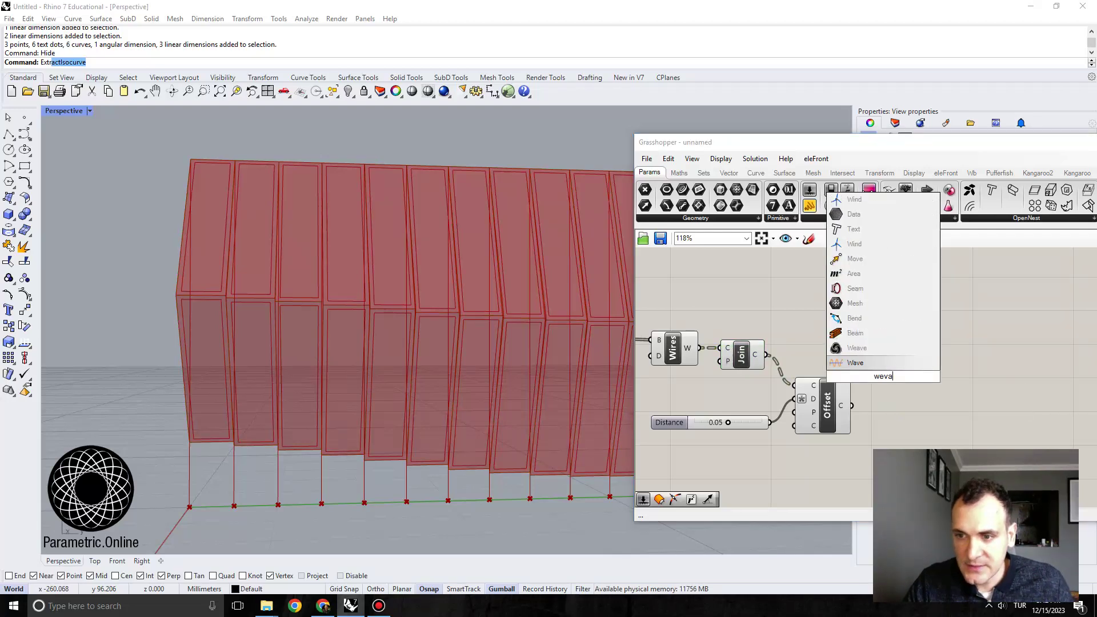
text(eave)
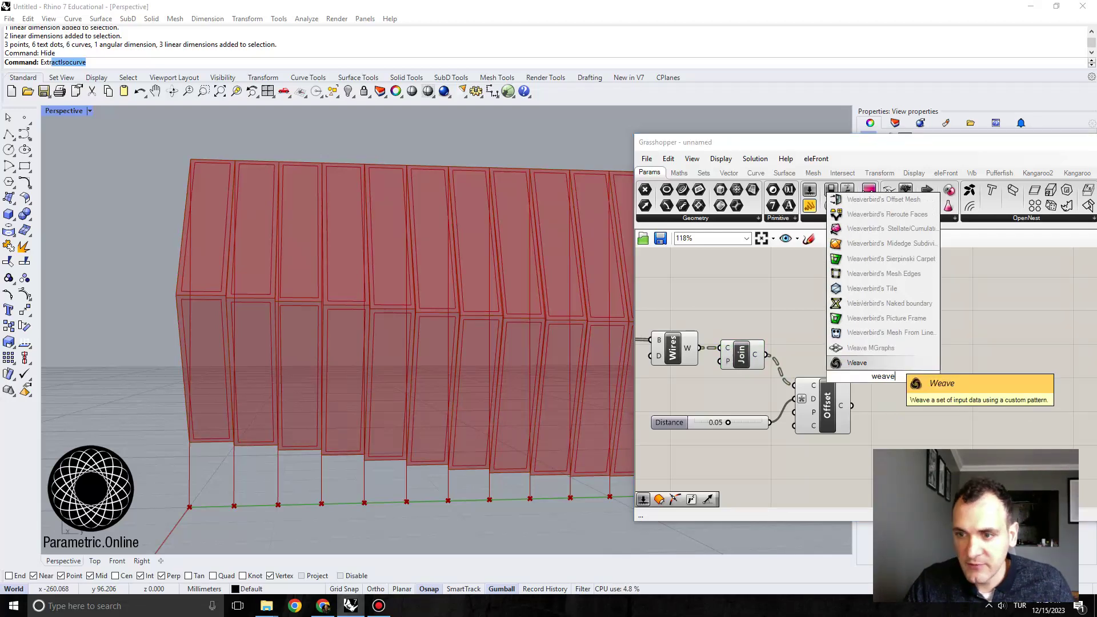
click(901, 364)
drag(892, 373, 869, 358)
drag(852, 405, 897, 362)
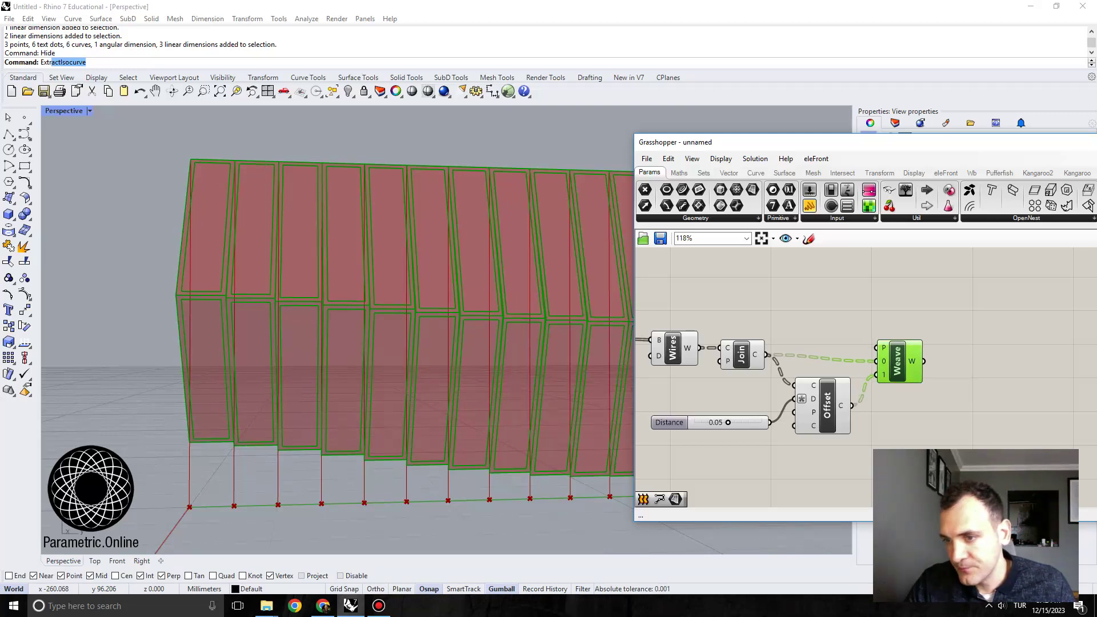
Step: Add a Boundary Surfaces component and connect the Weave output to its edges input
mouse_move(914, 363)
double_click(954, 362)
text(boun)
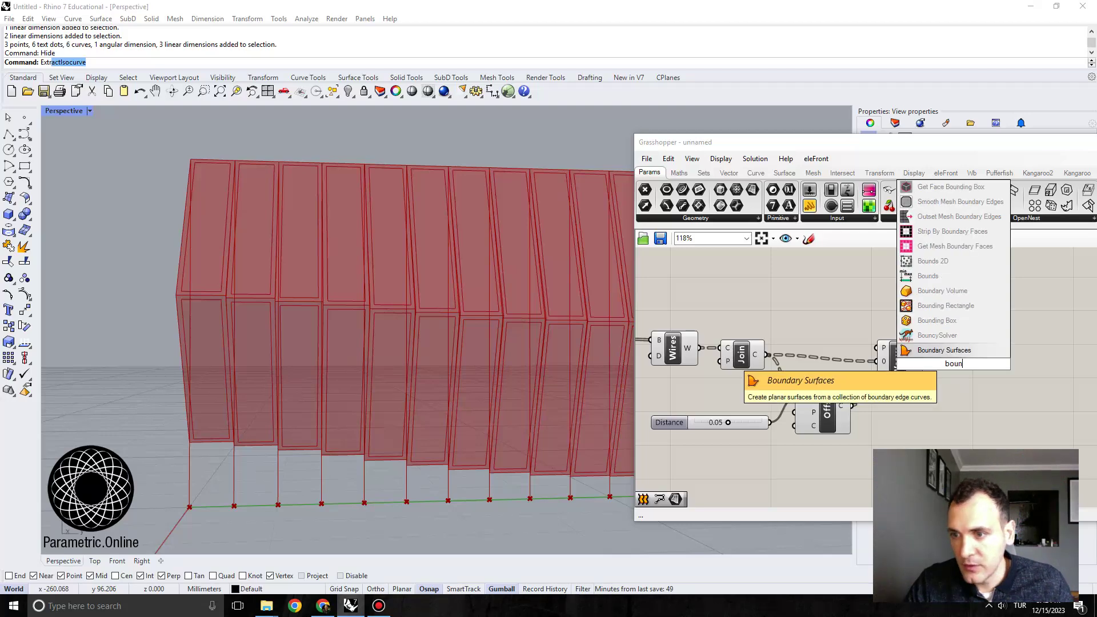
key(Return)
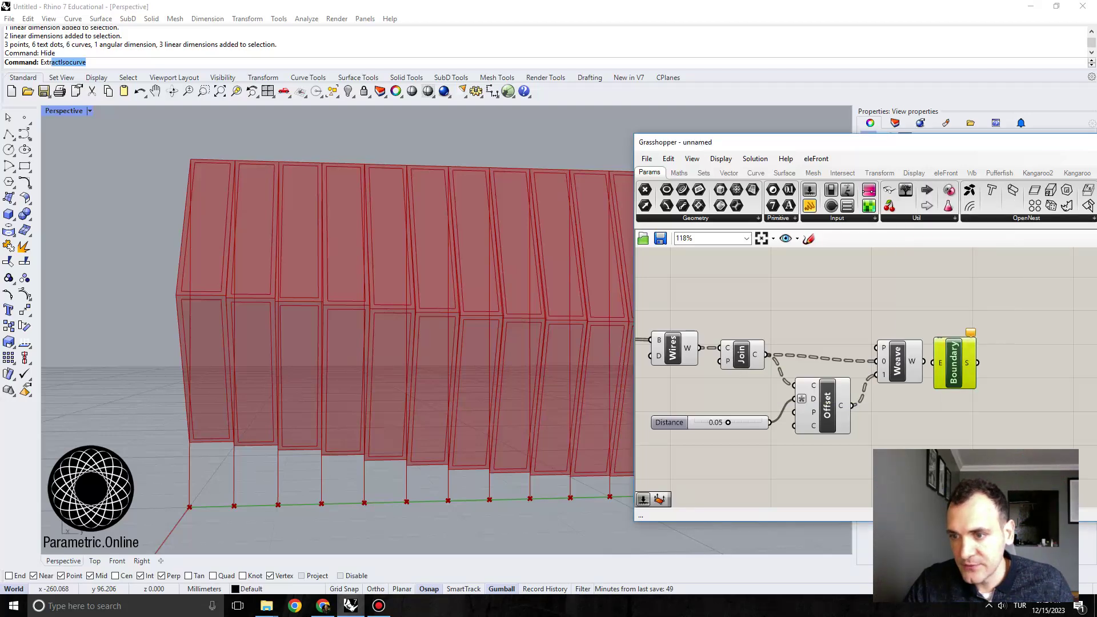
drag(924, 361, 966, 362)
Step: Examine the frame surfaces along the facade's fold line and upper panels from several angles
scroll(486, 343, down, 6)
right_drag(486, 343, 514, 367)
scroll(406, 343, up, 10)
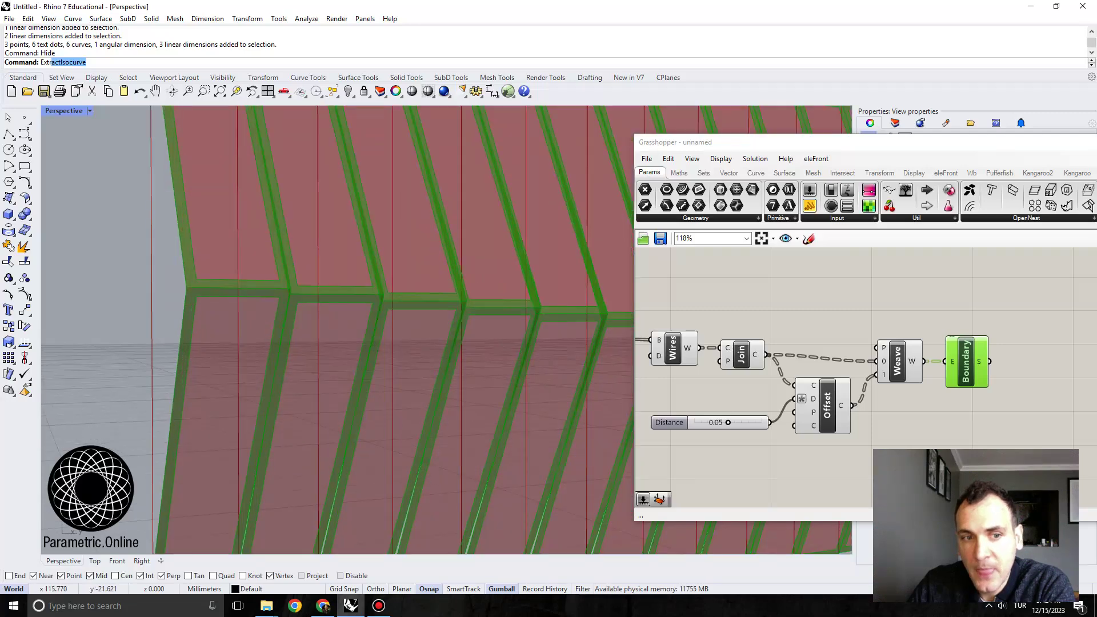
scroll(262, 275, down, 4)
scroll(261, 274, up, 3)
scroll(262, 274, down, 3)
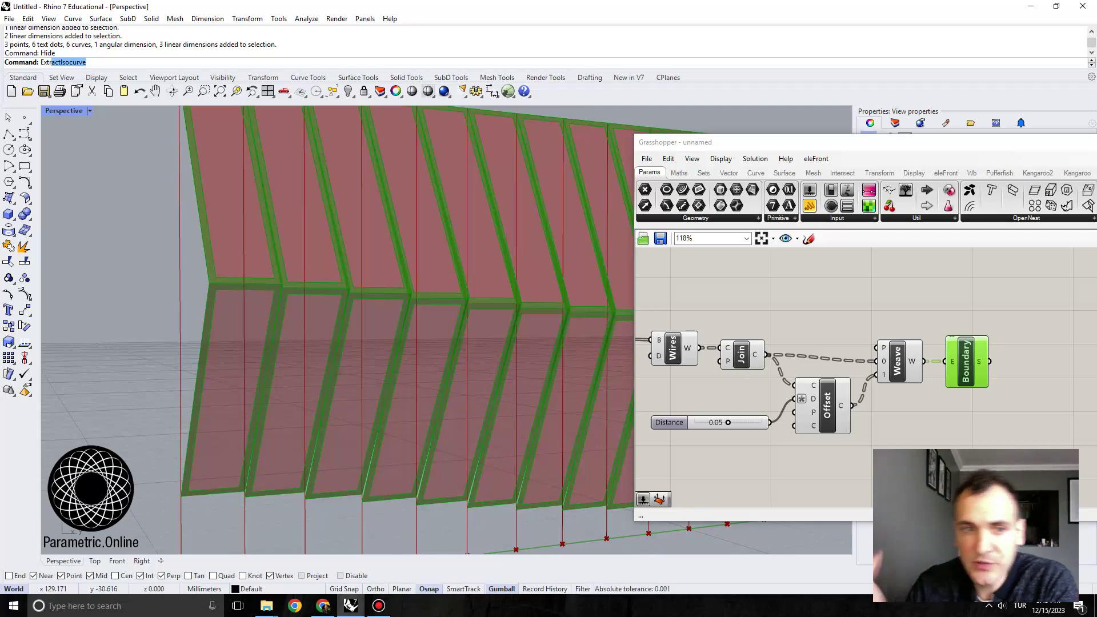
scroll(434, 343, down, 3)
right_drag(434, 343, 433, 357)
right_drag(1028, 389, 888, 367)
drag(800, 143, 770, 115)
scroll(366, 363, down, 4)
right_drag(366, 363, 360, 394)
scroll(282, 296, up, 4)
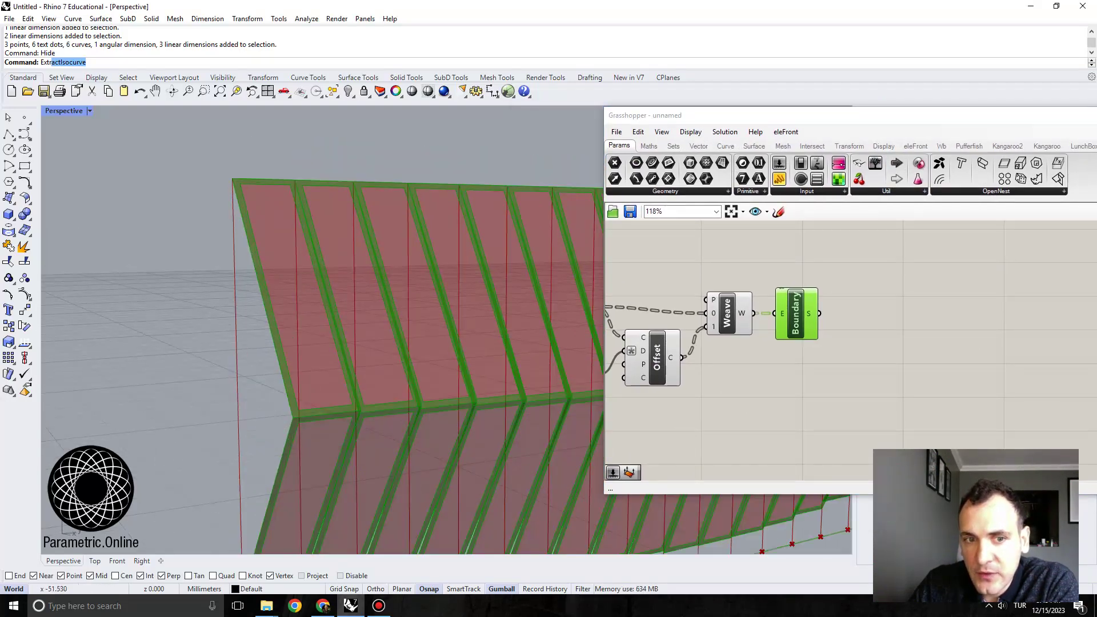
Step: Add an Area component above the Brep Wireframe and connect the Surface parameter to its geometry input
scroll(937, 360, down, 2)
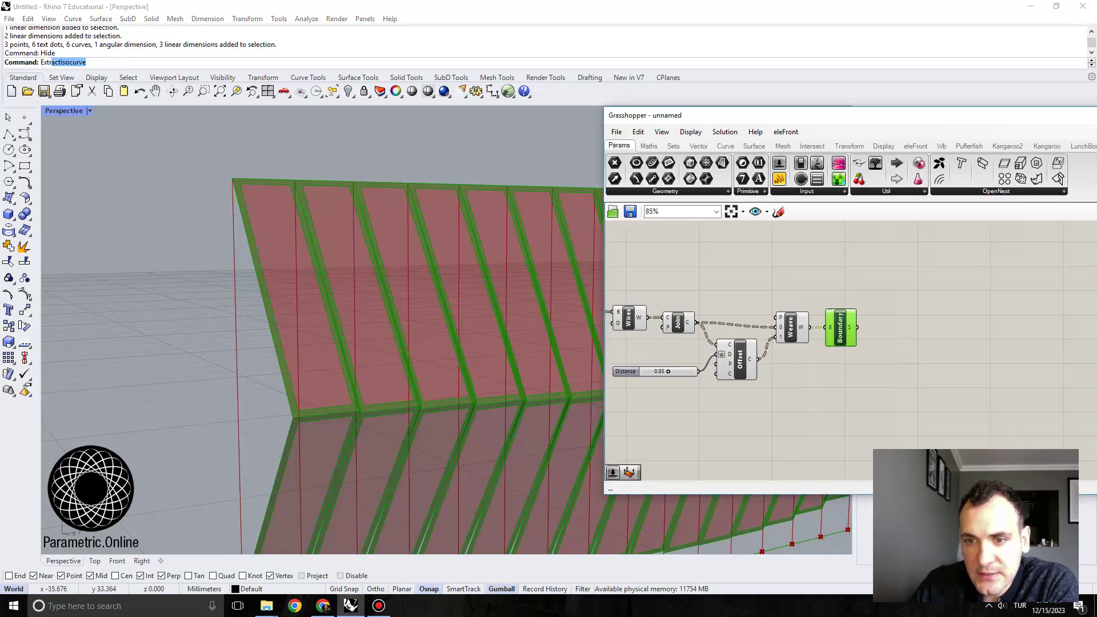
right_drag(743, 348, 883, 357)
scroll(883, 357, up, 1)
drag(750, 322, 742, 322)
right_drag(772, 360, 797, 368)
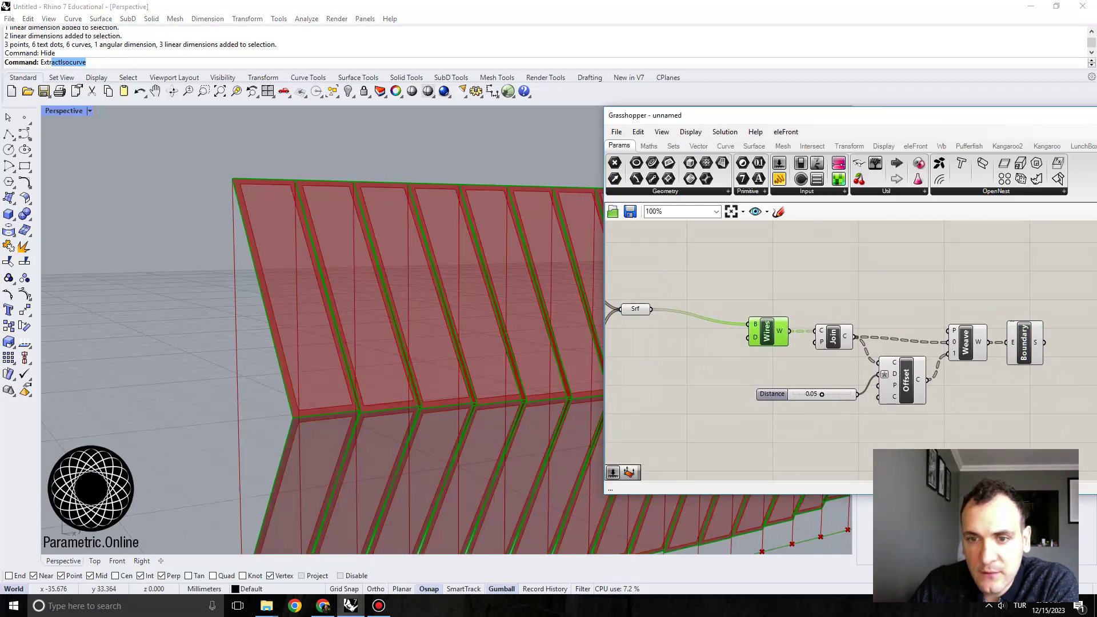
click(635, 310)
double_click(725, 289)
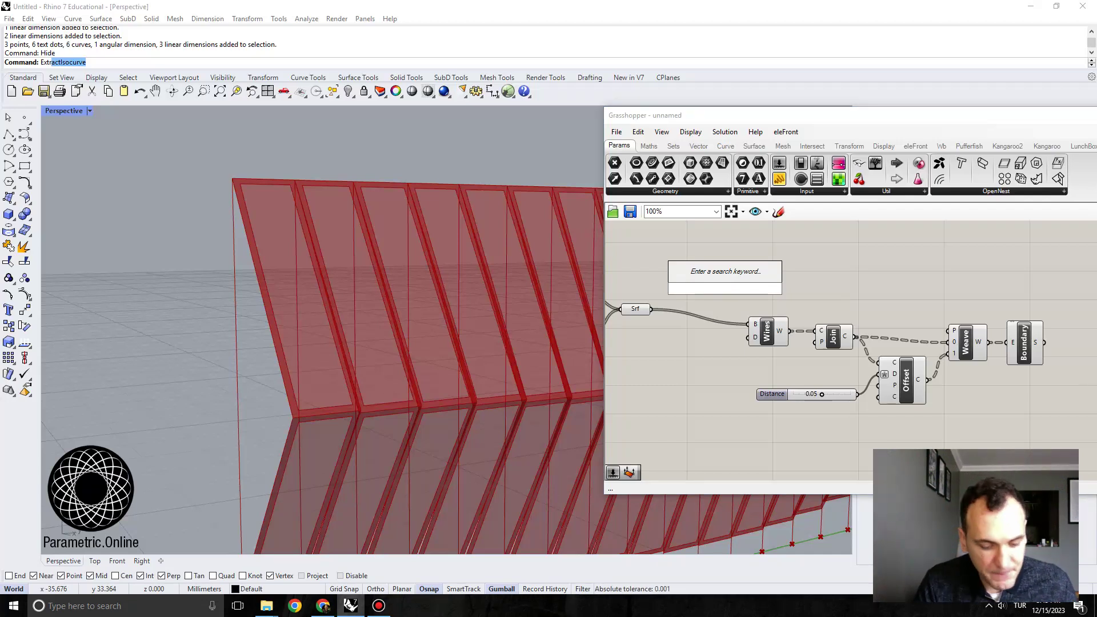
text(area)
key(Return)
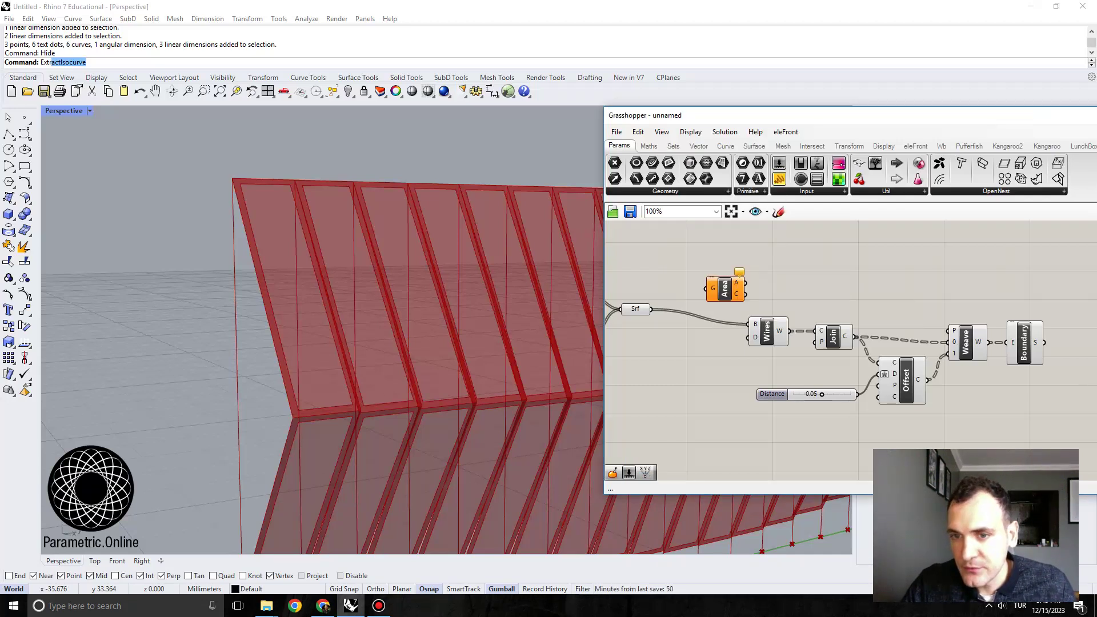
drag(652, 309, 773, 273)
Step: Add a Surface Closest Point component fed by the Area centroids and the panel surfaces
right_drag(835, 280, 773, 269)
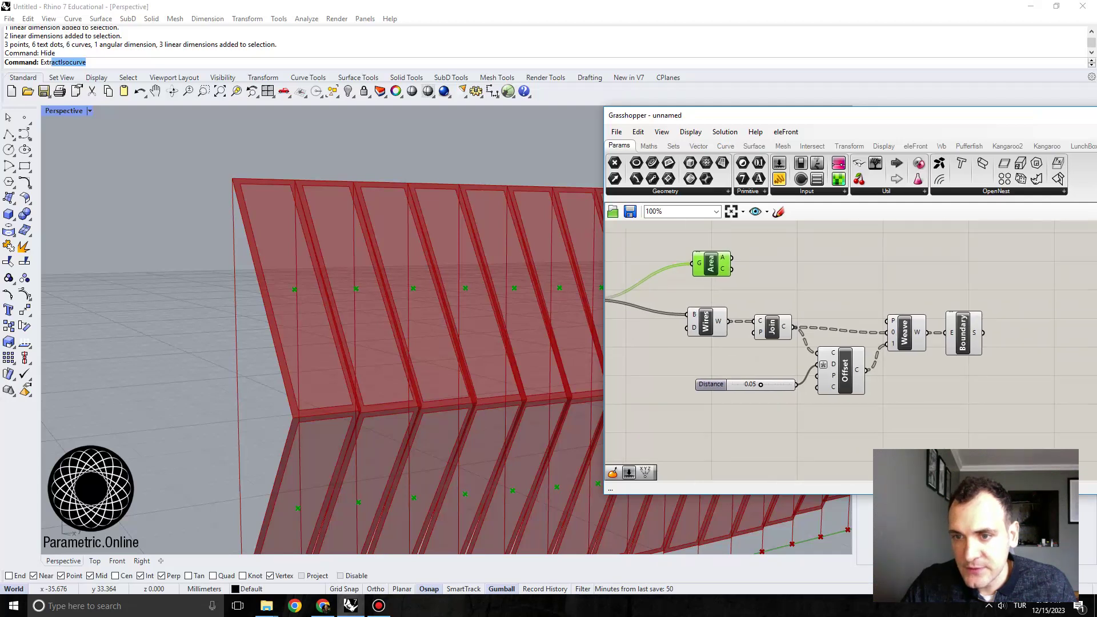
double_click(773, 269)
text(surface cp)
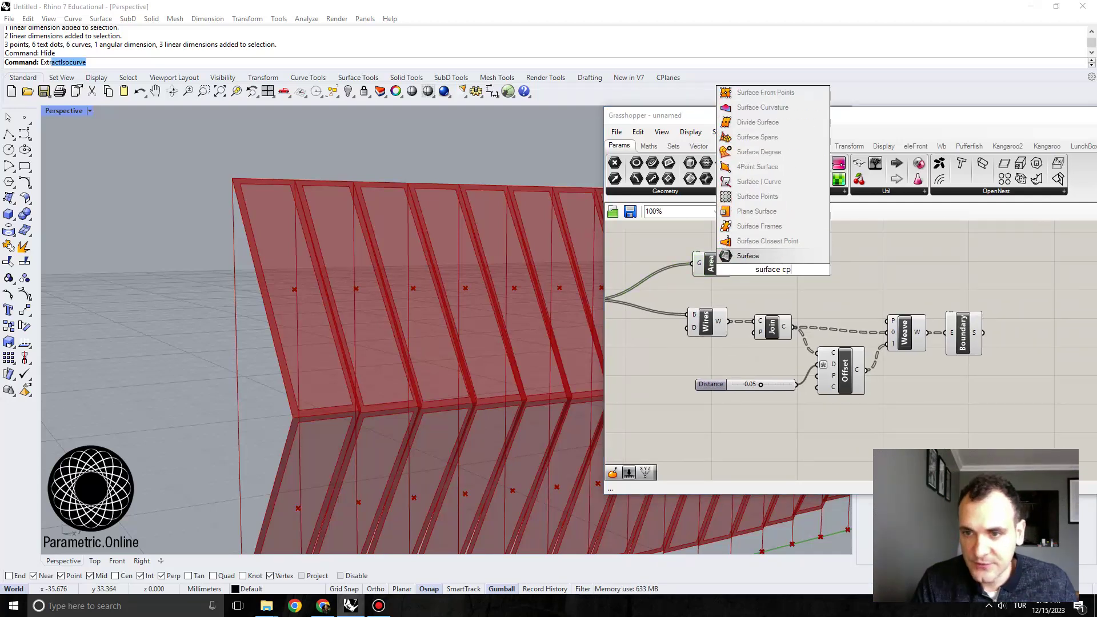
click(768, 241)
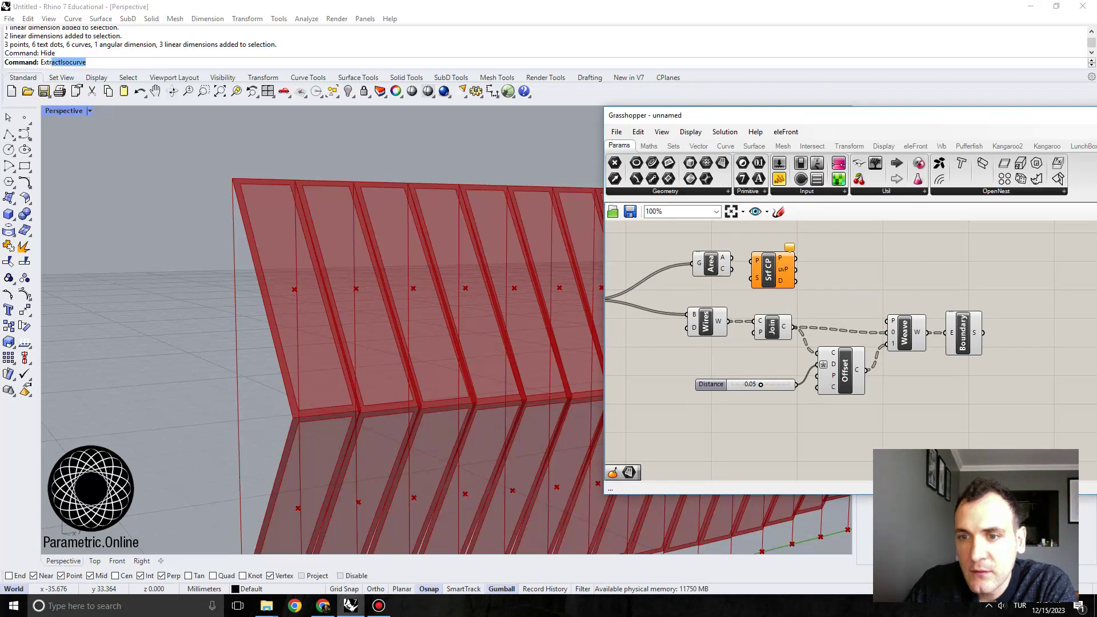
right_drag(766, 301, 829, 321)
drag(759, 303, 774, 276)
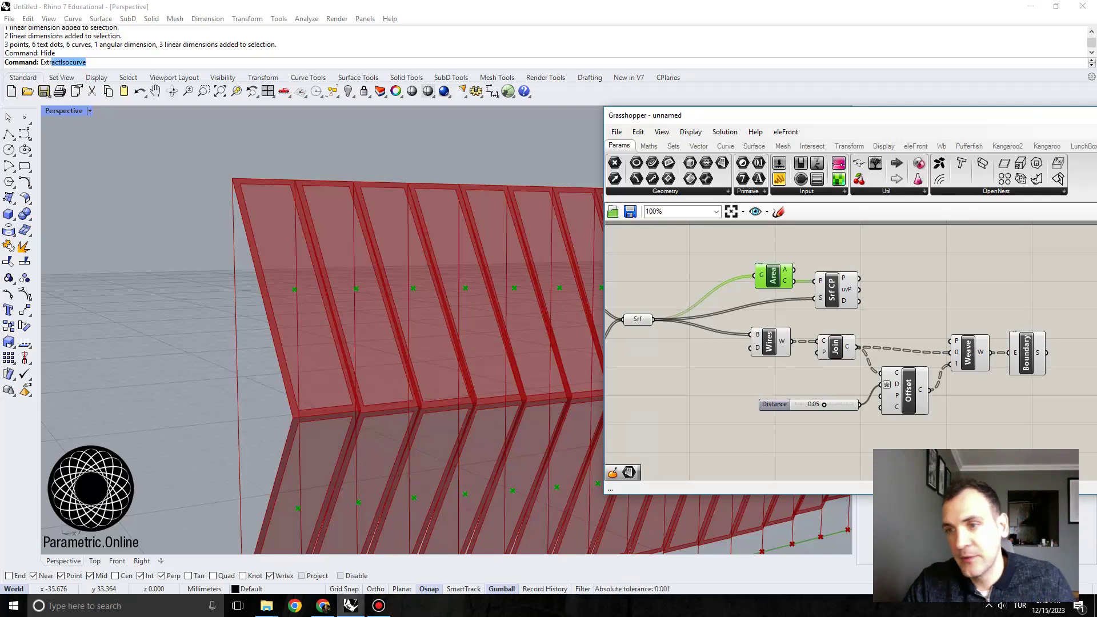
Step: Add an Evaluate Surface component and connect the panel surfaces and the closest-point UV coordinates to it
double_click(904, 274)
text(eval)
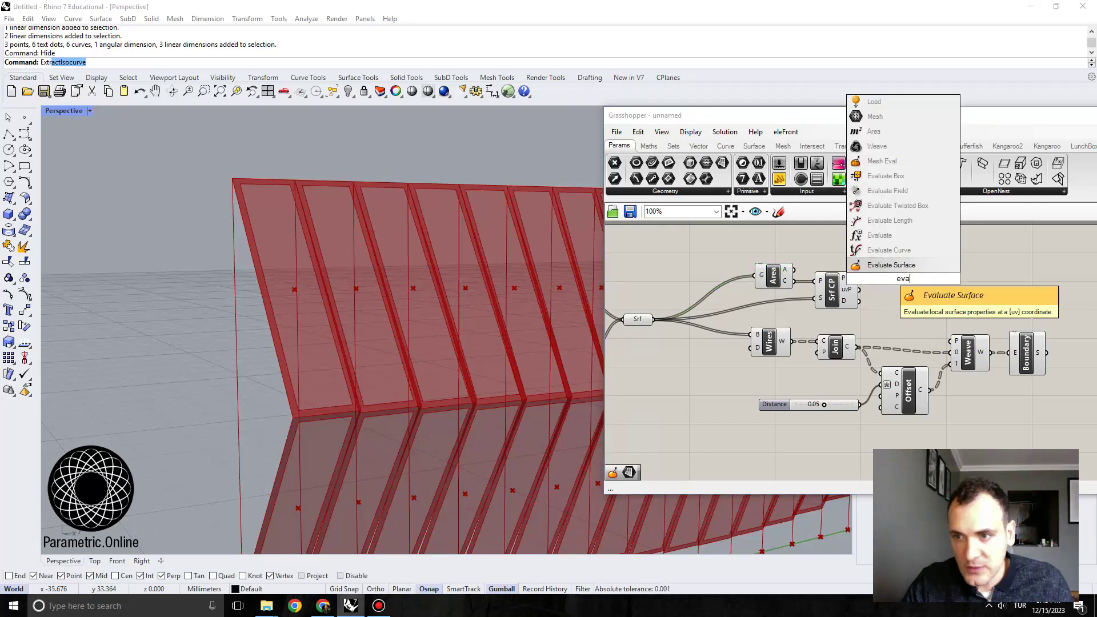
key(Return)
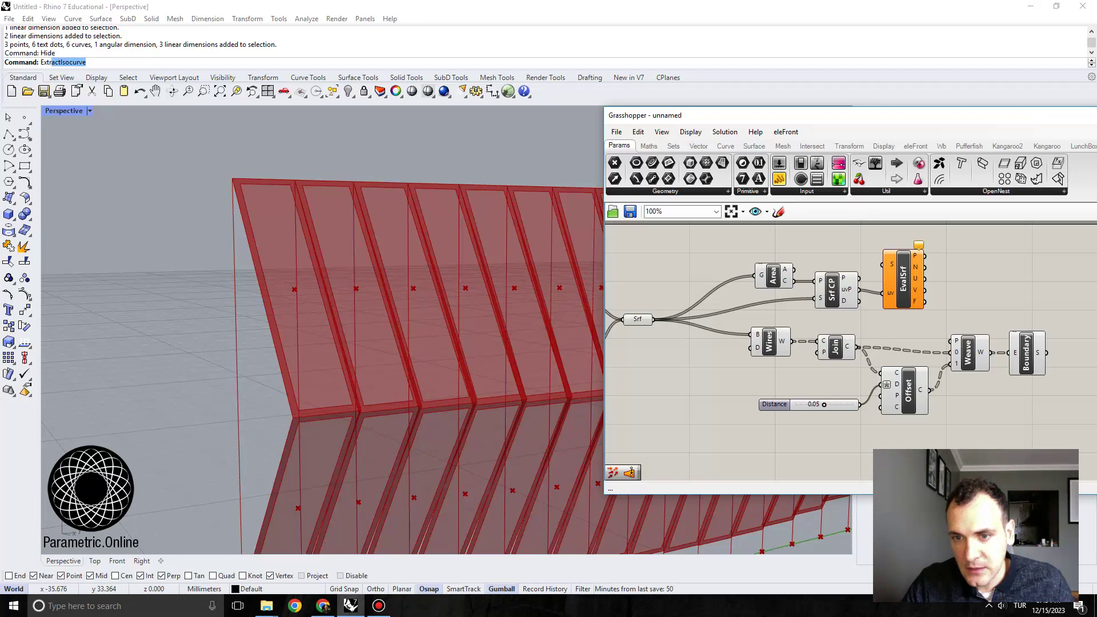
drag(654, 320, 902, 269)
right_drag(943, 286, 885, 289)
scroll(849, 277, up, 1)
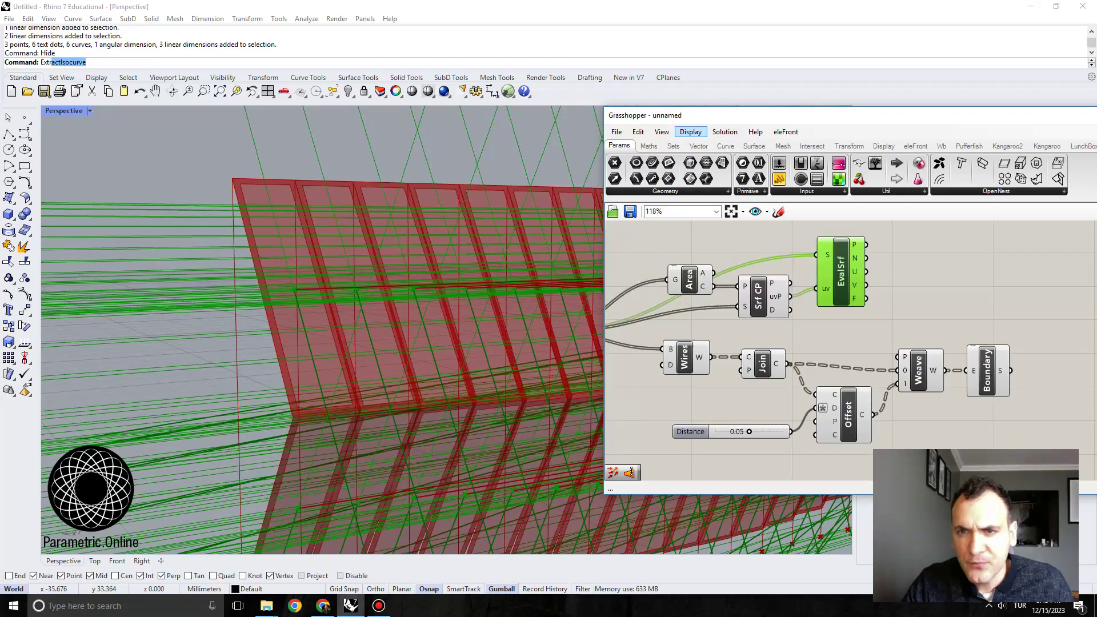
Step: Reduce the preview plane size so that the evaluated planes fit within the individual panels
click(691, 132)
mouse_move(743, 315)
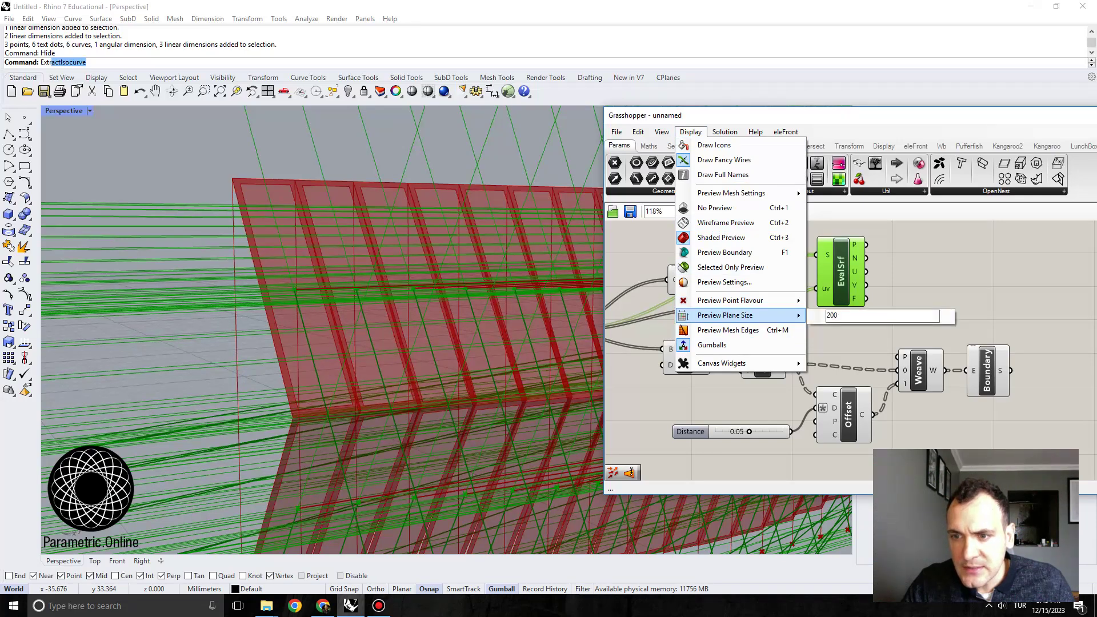
text(20)
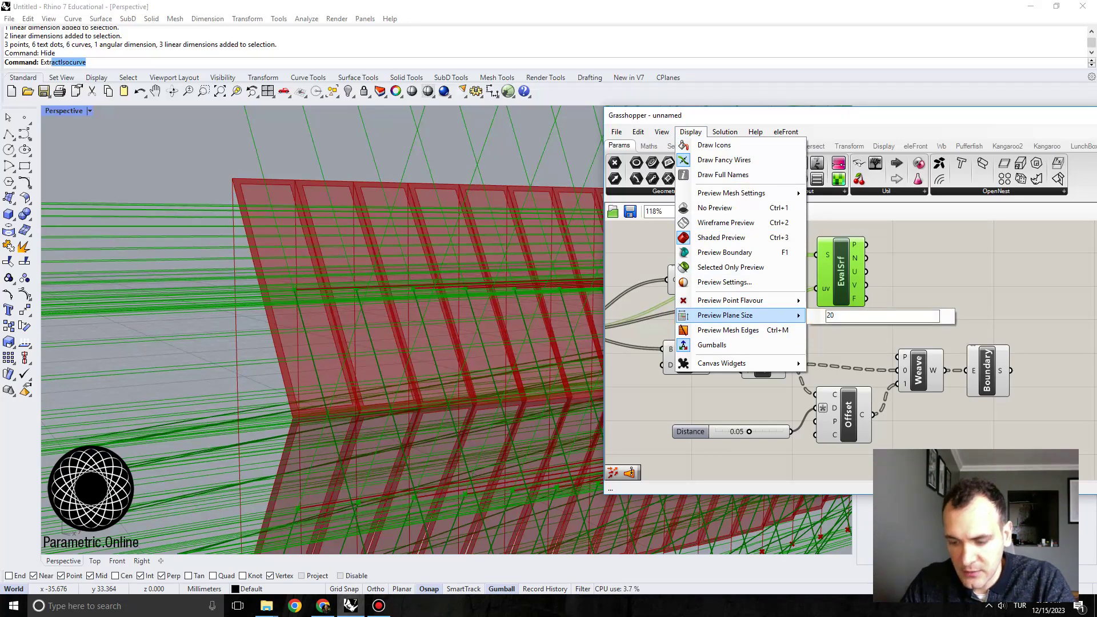
text(2)
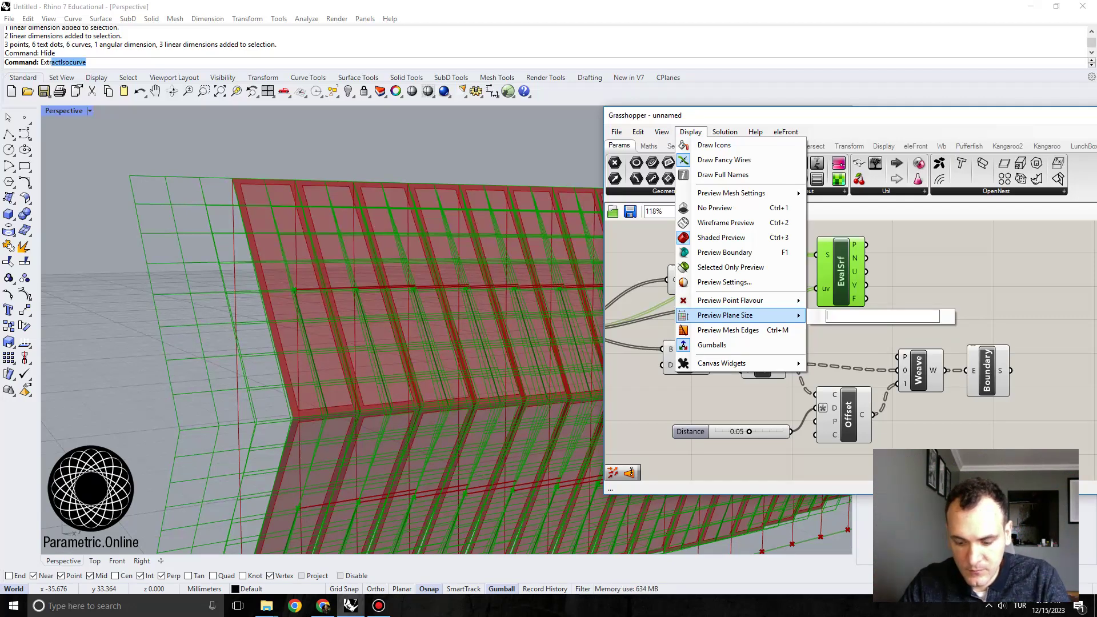
text(0)
key(Return)
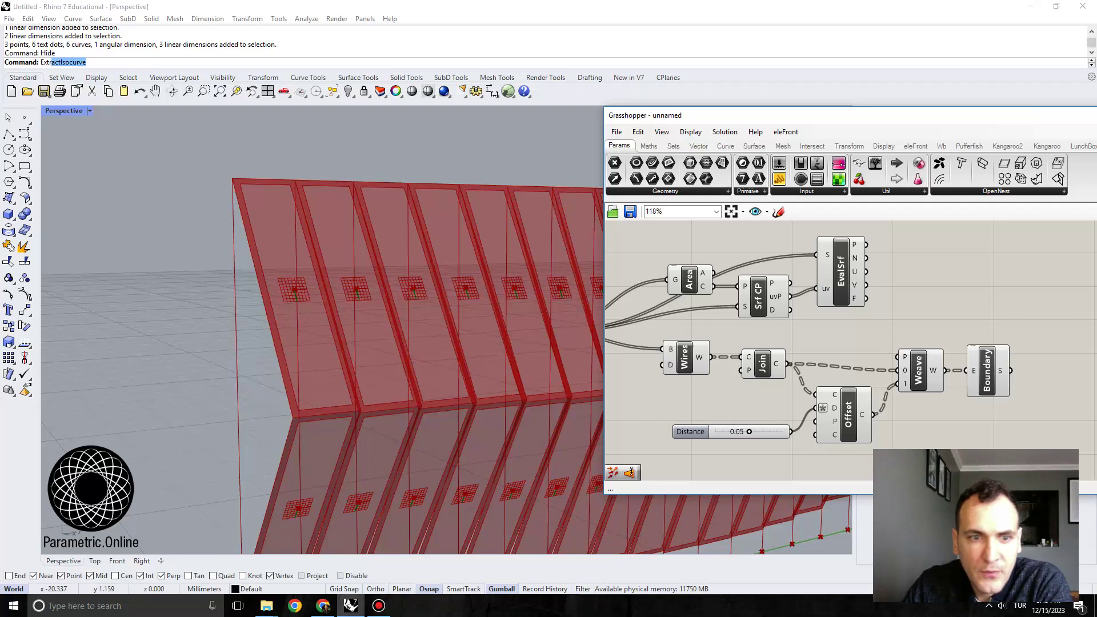
Step: Add a Vector Display component and connect Evaluate Surface's points as anchors and its normals as vectors
scroll(224, 294, up, 5)
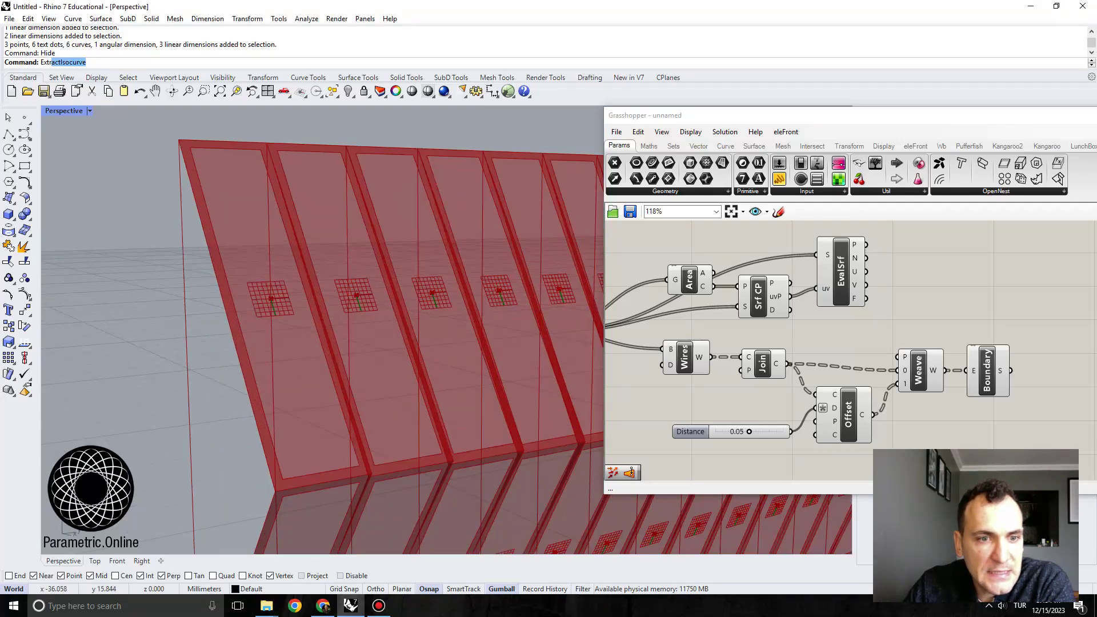
right_drag(925, 270, 895, 275)
double_click(895, 275)
text(ve)
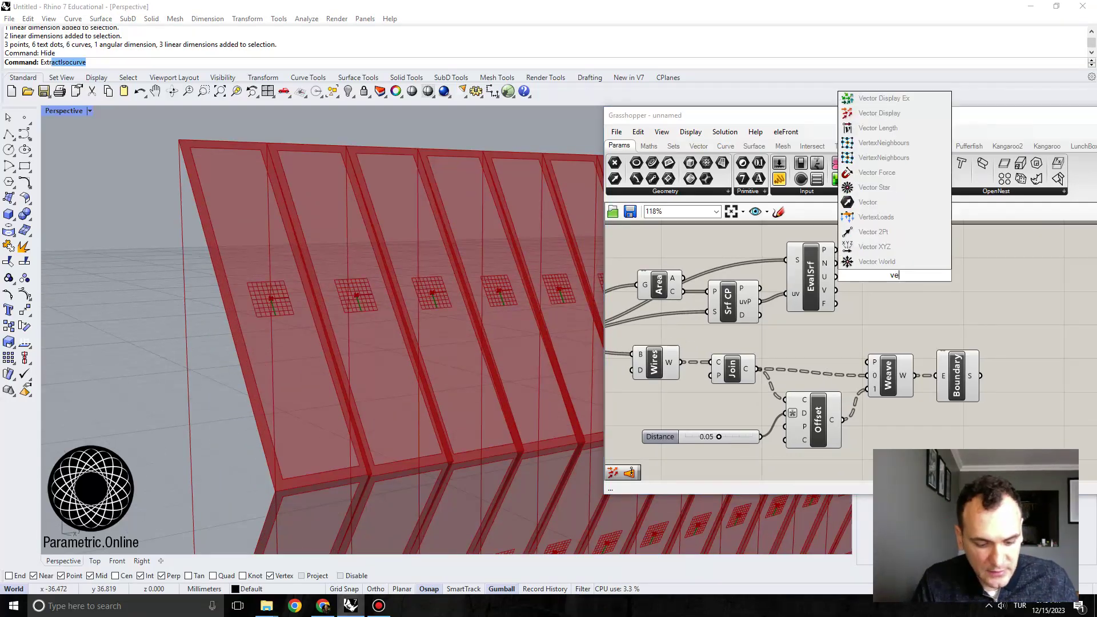
text(ctor dis)
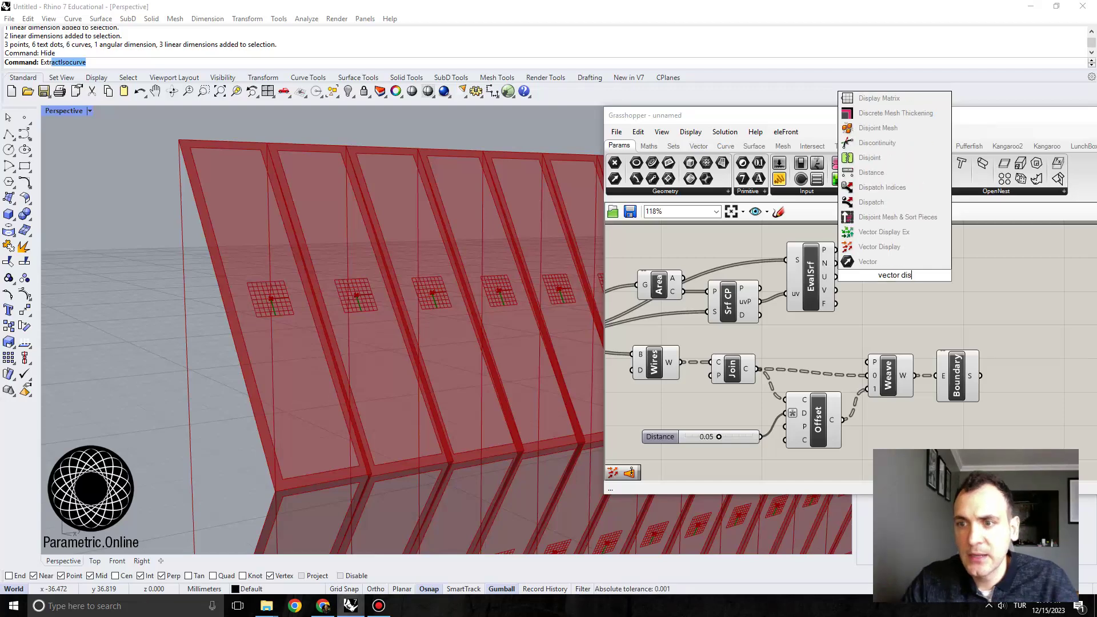
click(880, 246)
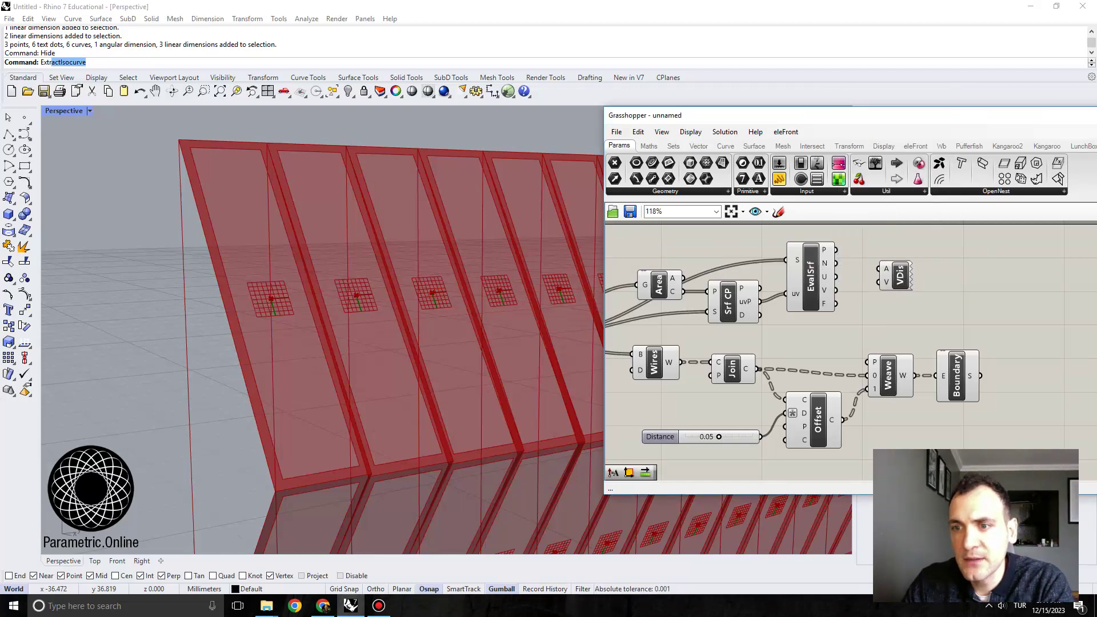
drag(900, 275, 944, 257)
drag(863, 248, 924, 249)
scroll(400, 297, down, 7)
right_drag(400, 309, 383, 337)
scroll(251, 366, up, 6)
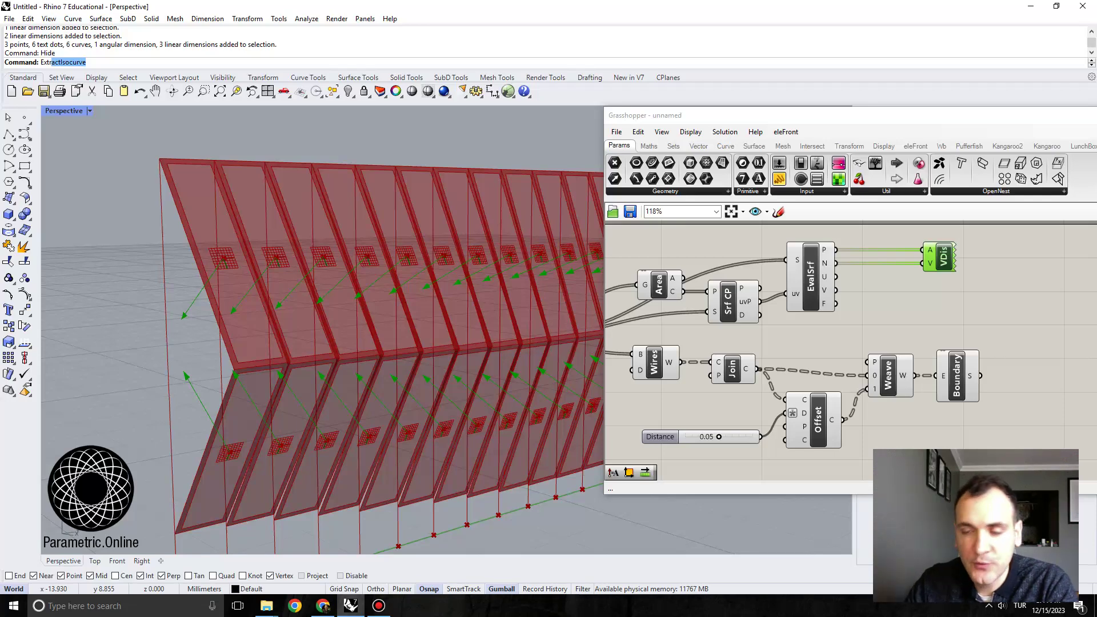
Step: Add a vector Reverse component between Evaluate Surface's normals and the Vector Display, then check the flipped arrows on the facade
double_click(869, 300)
text(reve)
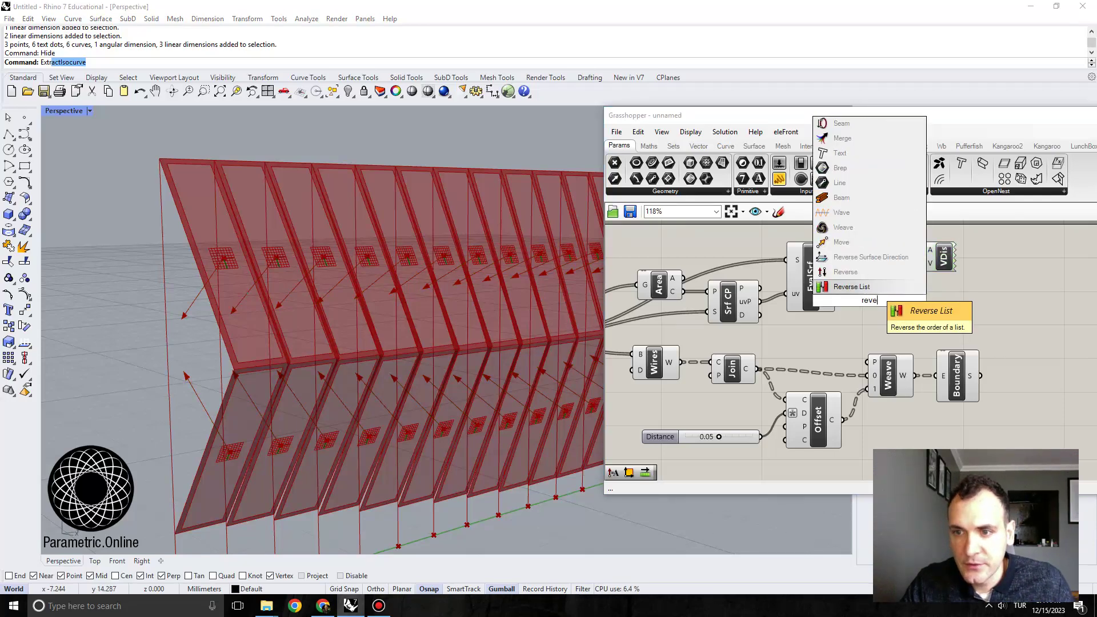
click(875, 274)
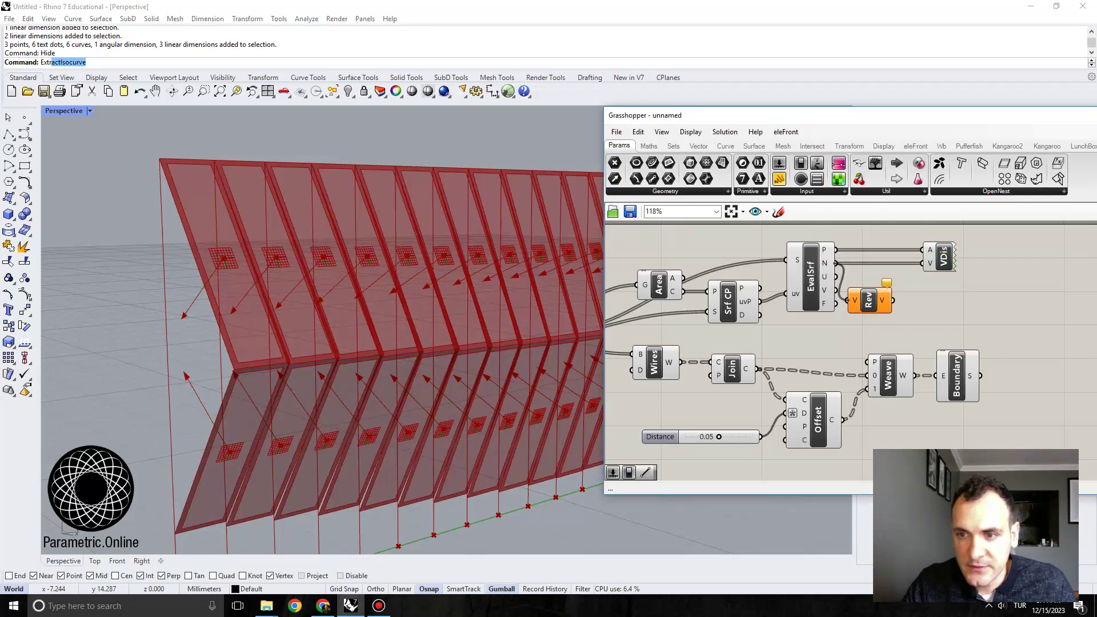
drag(836, 263, 923, 263)
drag(868, 301, 899, 274)
click(944, 257)
scroll(182, 352, down, 5)
right_drag(189, 352, 266, 334)
scroll(251, 343, down, 3)
scroll(148, 361, up, 5)
Step: Add an Extrude component and connect the frame Boundary surfaces as its base geometry
right_drag(1012, 346, 871, 337)
double_click(871, 338)
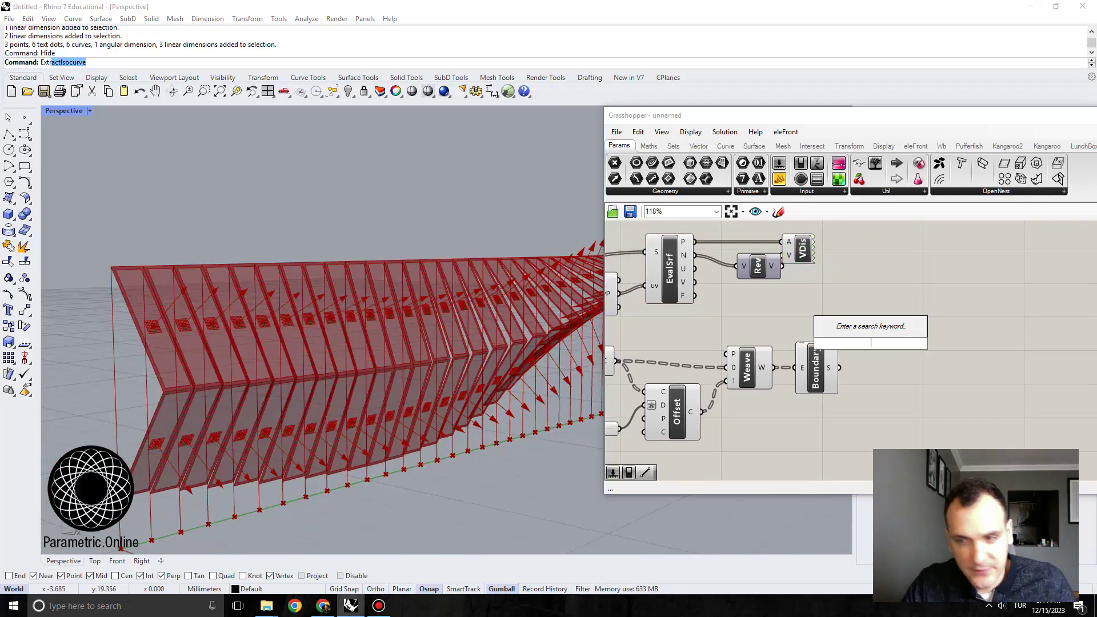
text(extru)
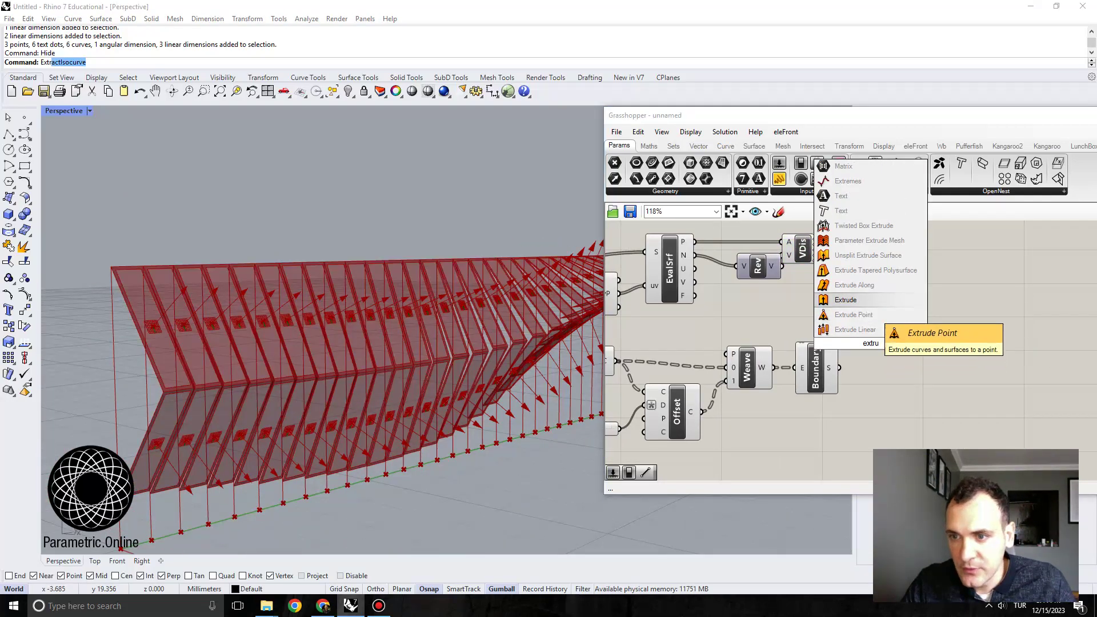
click(872, 302)
drag(869, 343, 937, 333)
right_drag(937, 365, 1041, 375)
drag(907, 258, 947, 247)
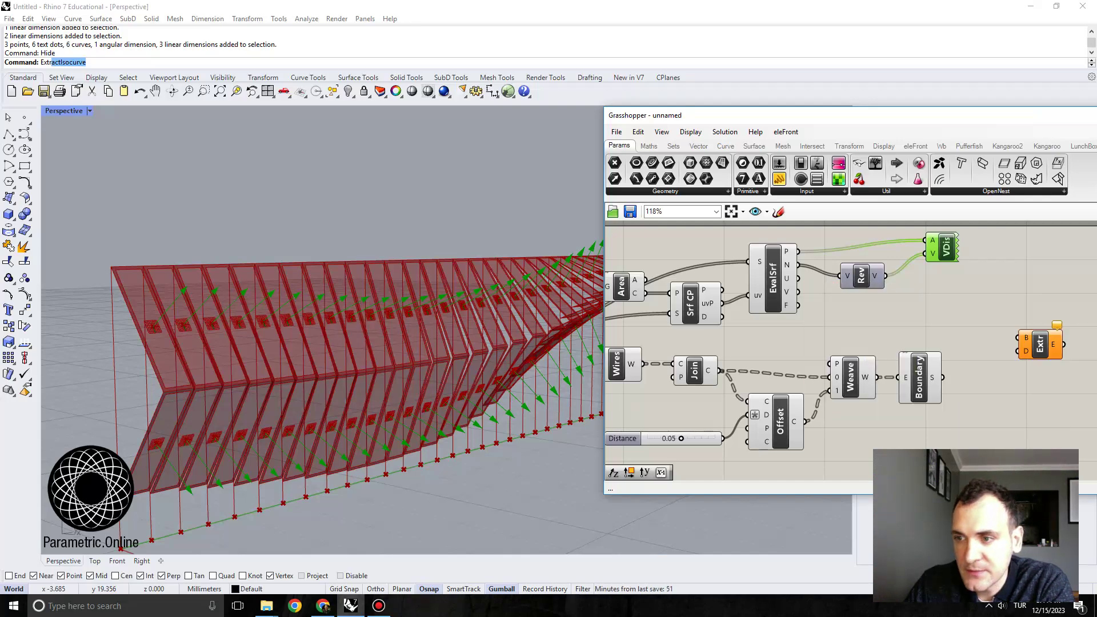
drag(943, 377, 1019, 338)
click(920, 378)
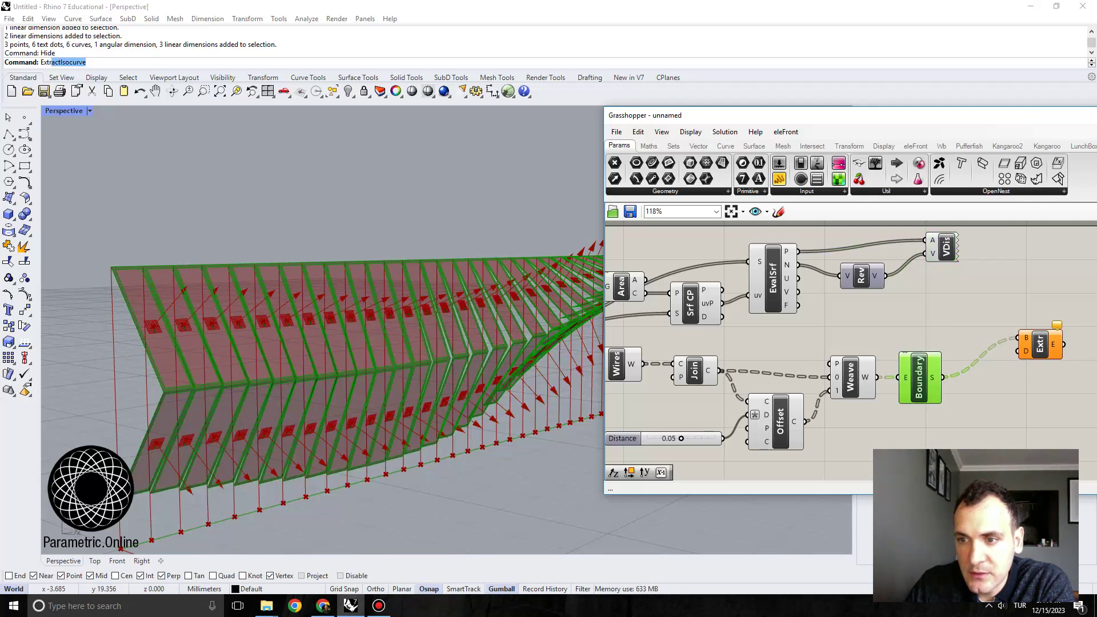
scroll(435, 363, down, 2)
right_drag(438, 366, 405, 373)
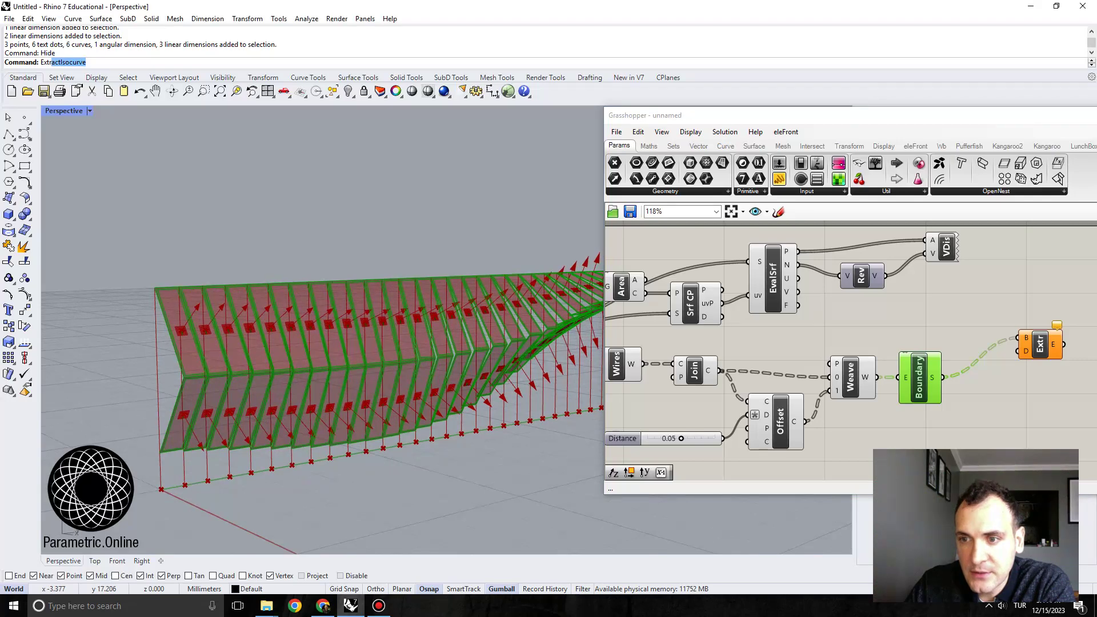
Step: Graft the Reverse output, connect it as the extrusion direction, and turn off the Vector Display arrows
right_click(876, 276)
click(909, 334)
drag(897, 276, 1019, 352)
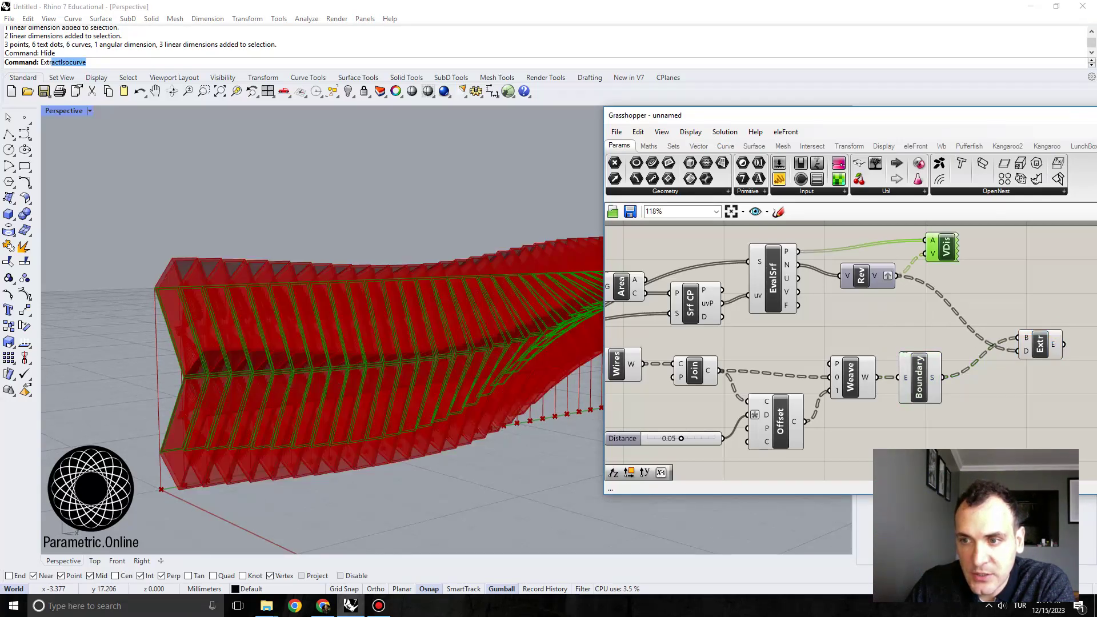
right_click(940, 247)
click(963, 286)
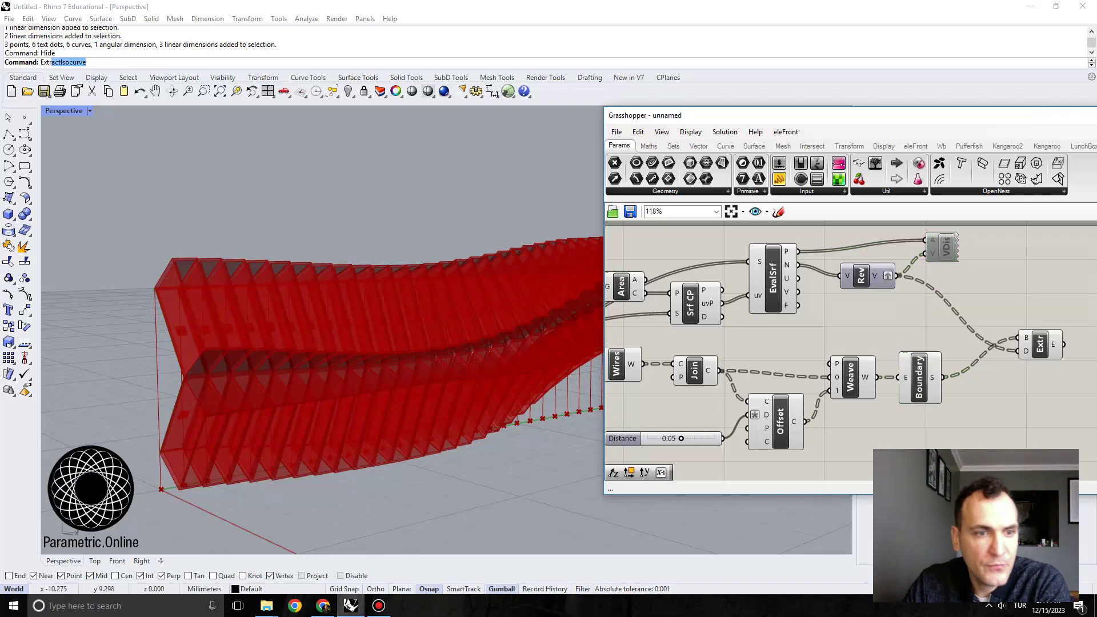
Step: Add a vector Amplitude component and feed it the reversed normals
right_drag(366, 343, 343, 322)
scroll(323, 343, up, 3)
scroll(1040, 286, up, 2)
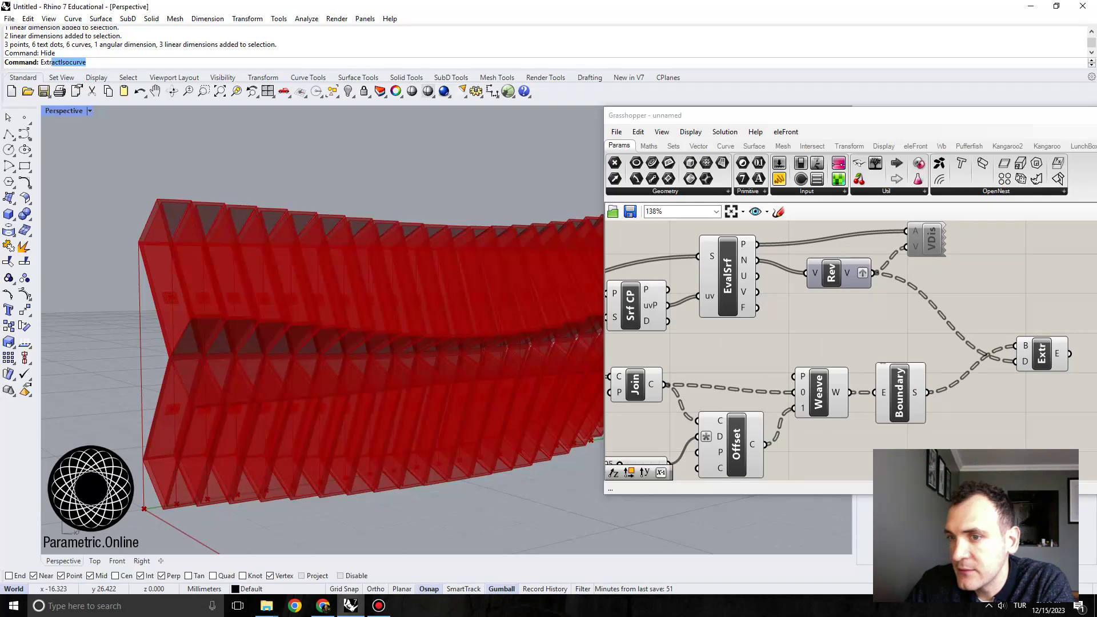
right_drag(343, 343, 357, 315)
scroll(343, 315, up, 3)
right_drag(971, 308, 872, 306)
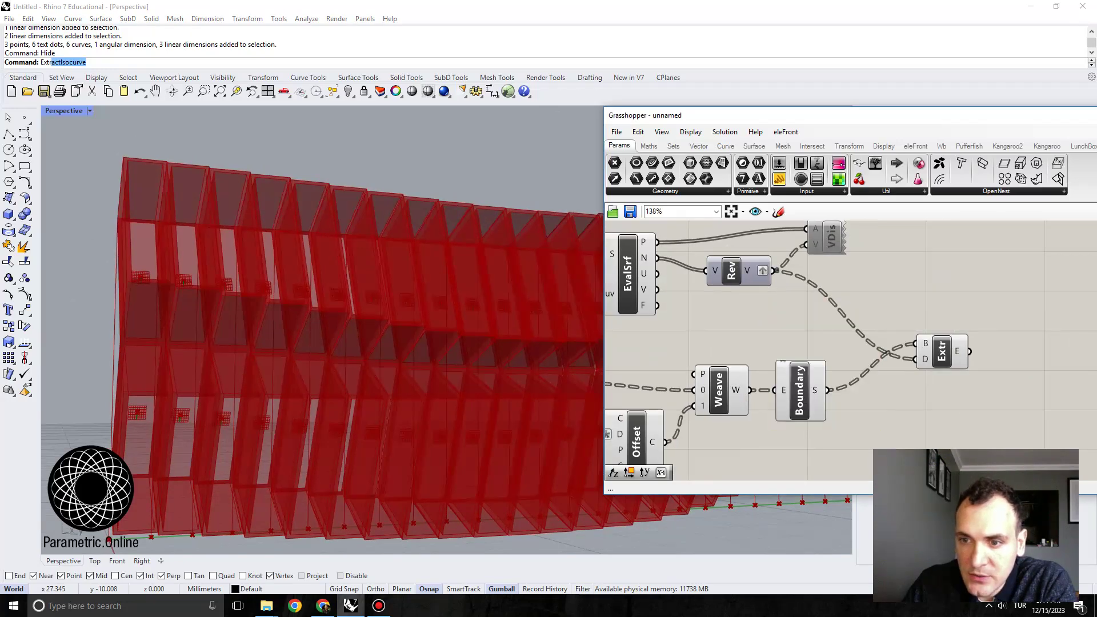
double_click(830, 314)
text(vector)
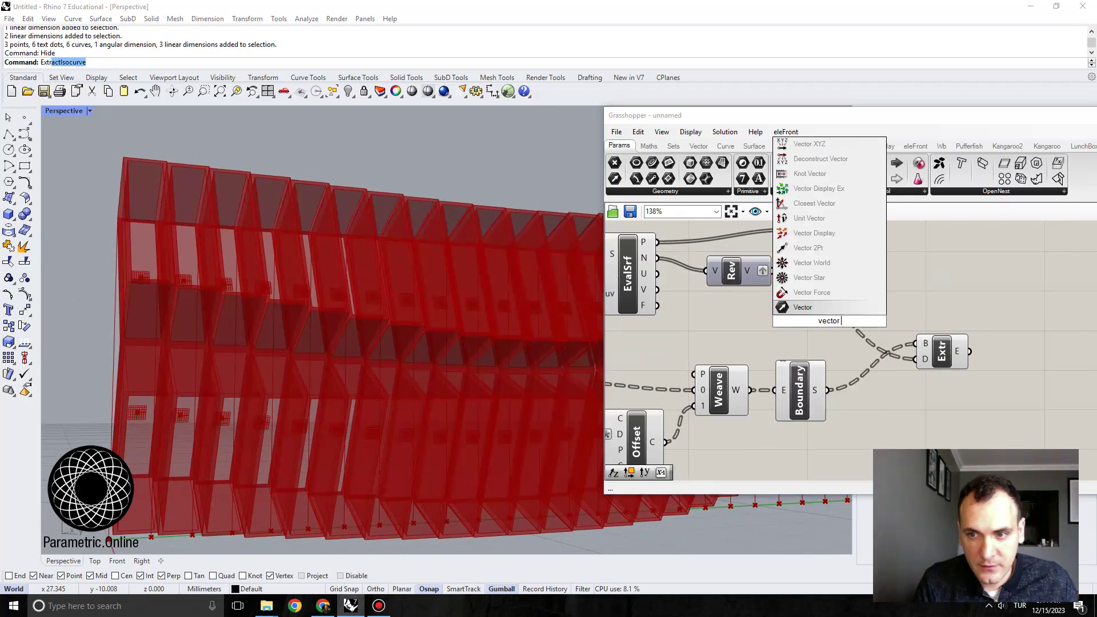
text( amp)
key(Return)
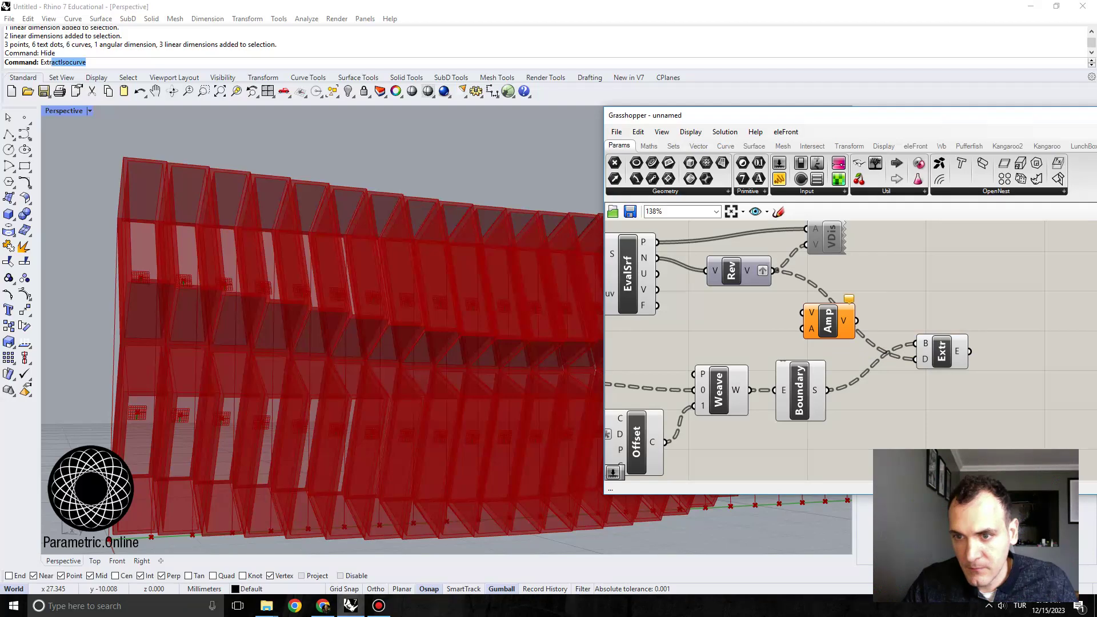
drag(775, 270, 806, 313)
Step: Add a 0.05 slider for the amplitude and use the amplified vectors as the extrusion direction
double_click(712, 312)
text(0.05)
key(Return)
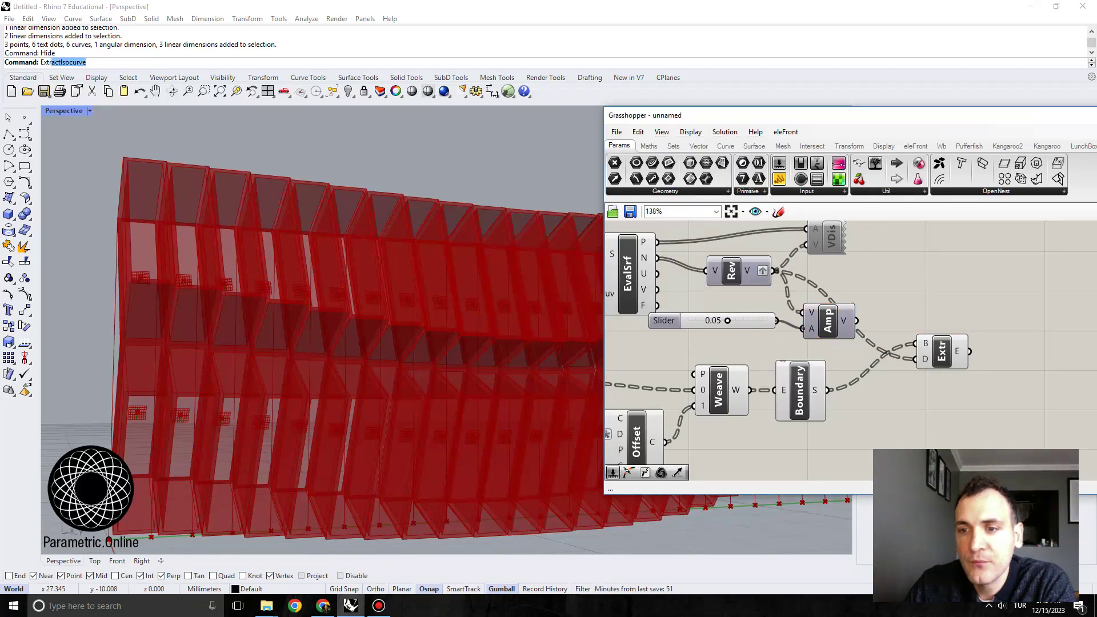
drag(666, 320, 655, 329)
mouse_move(857, 321)
mouse_down()
mouse_move(916, 360)
mouse_move(848, 304)
mouse_up()
Step: Examine the extruded frames up close, especially where neighbouring panels meet along the fold line
click(943, 352)
right_drag(297, 400, 383, 414)
scroll(257, 354, up, 5)
scroll(194, 394, up, 3)
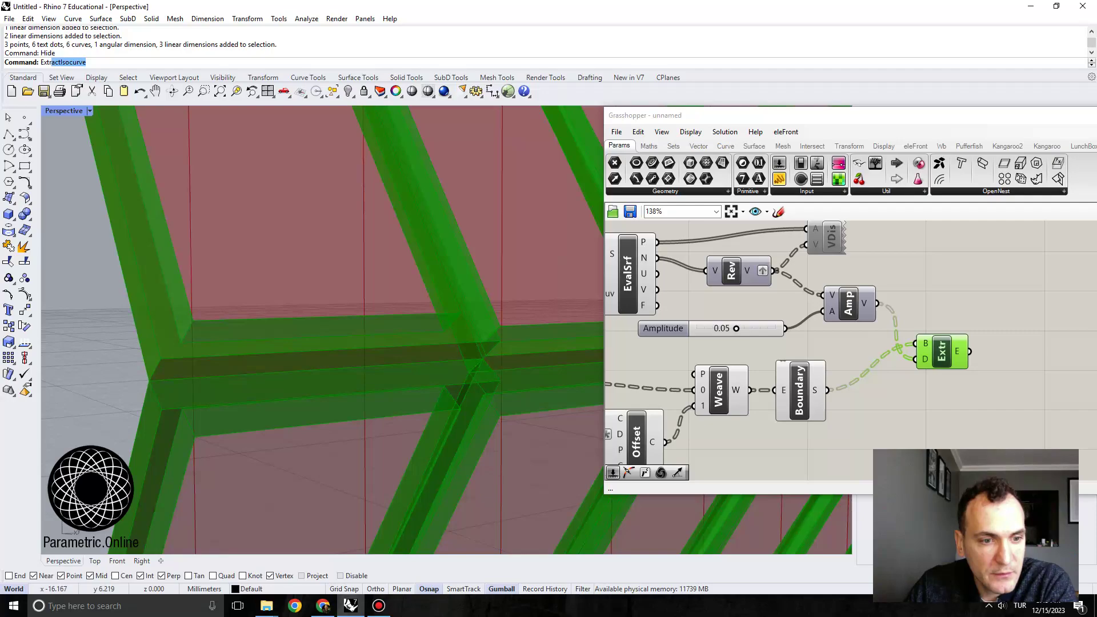
scroll(320, 332, down, 10)
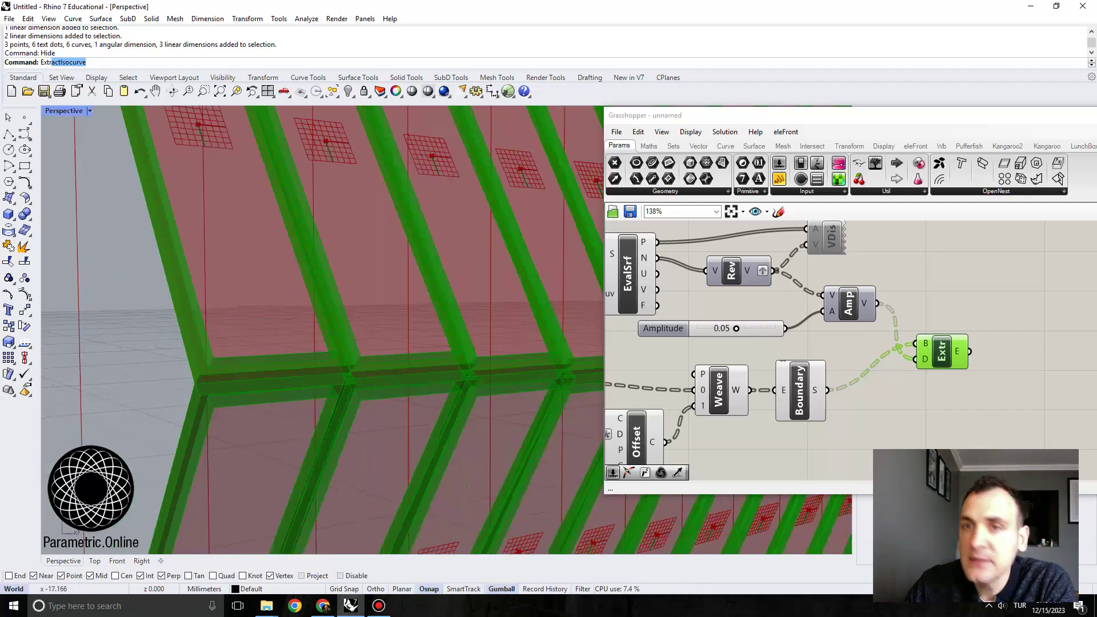
right_drag(423, 388, 508, 335)
scroll(325, 351, up, 6)
scroll(503, 349, down, 2)
scroll(515, 340, down, 5)
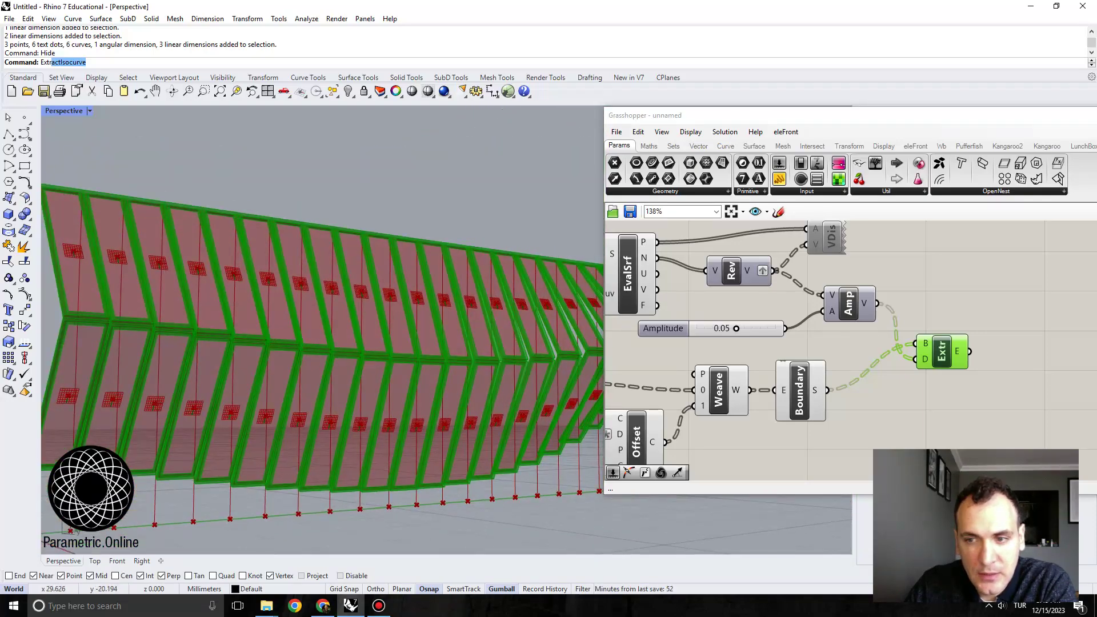
Step: Add a Custom Preview component and connect the extruded frames as its geometry
click(972, 283)
scroll(973, 283, down, 2)
drag(950, 333, 966, 300)
right_drag(1017, 301, 928, 296)
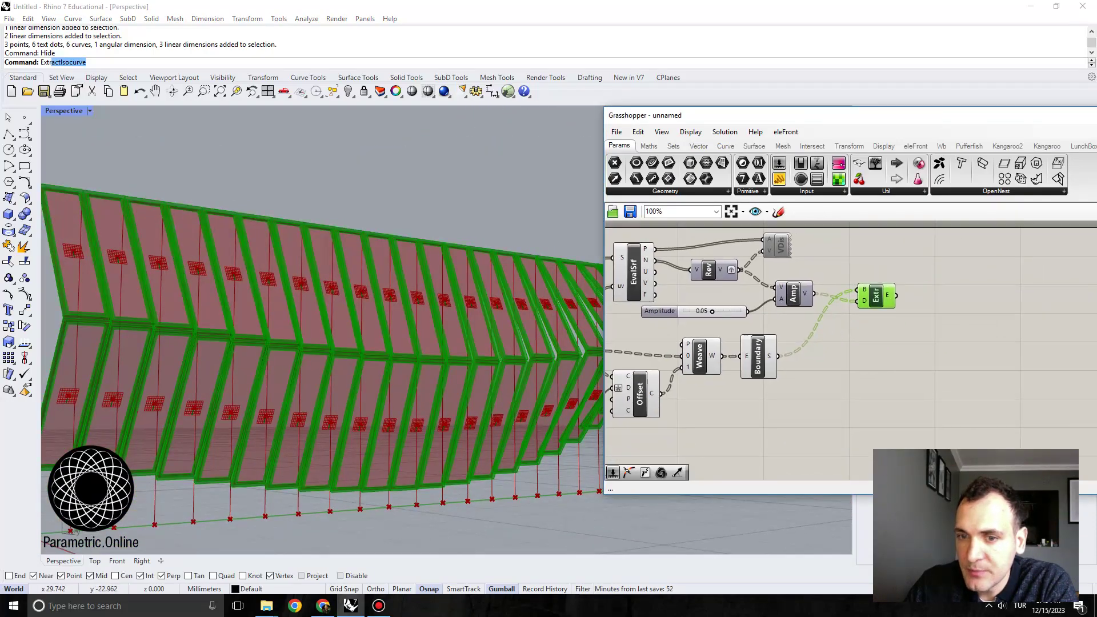
double_click(929, 295)
text(custrom prew)
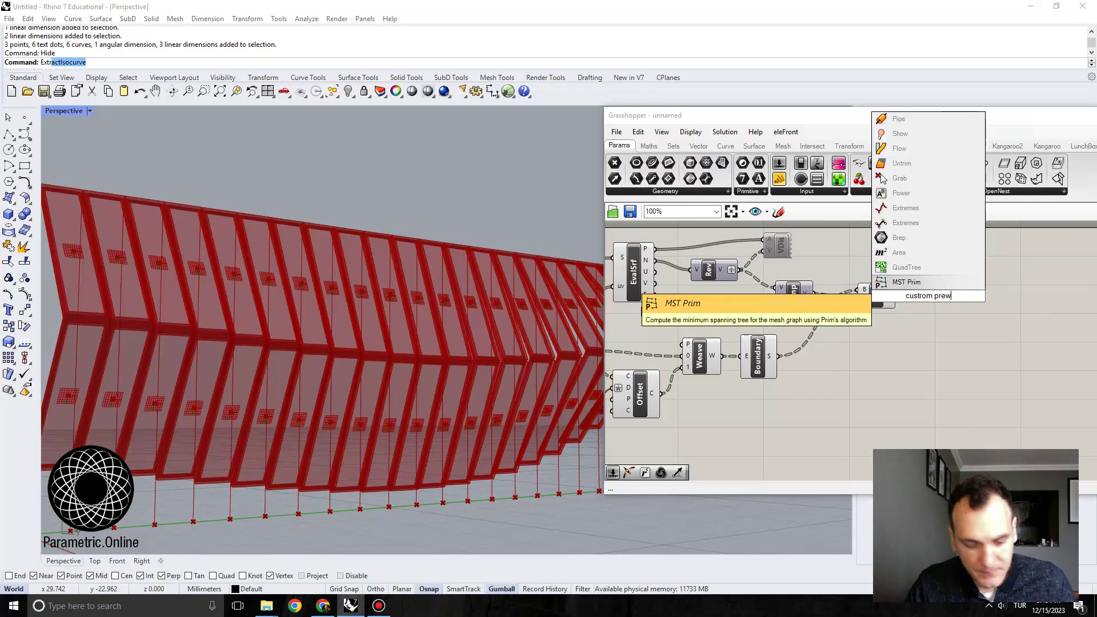
key(BackSpace)
text(v)
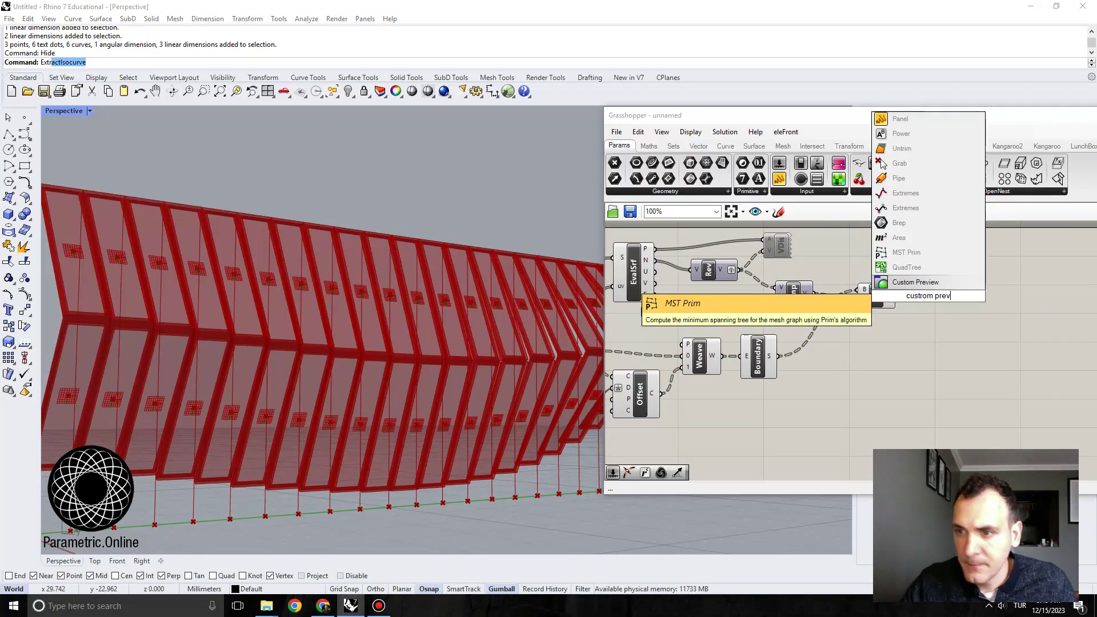
click(909, 282)
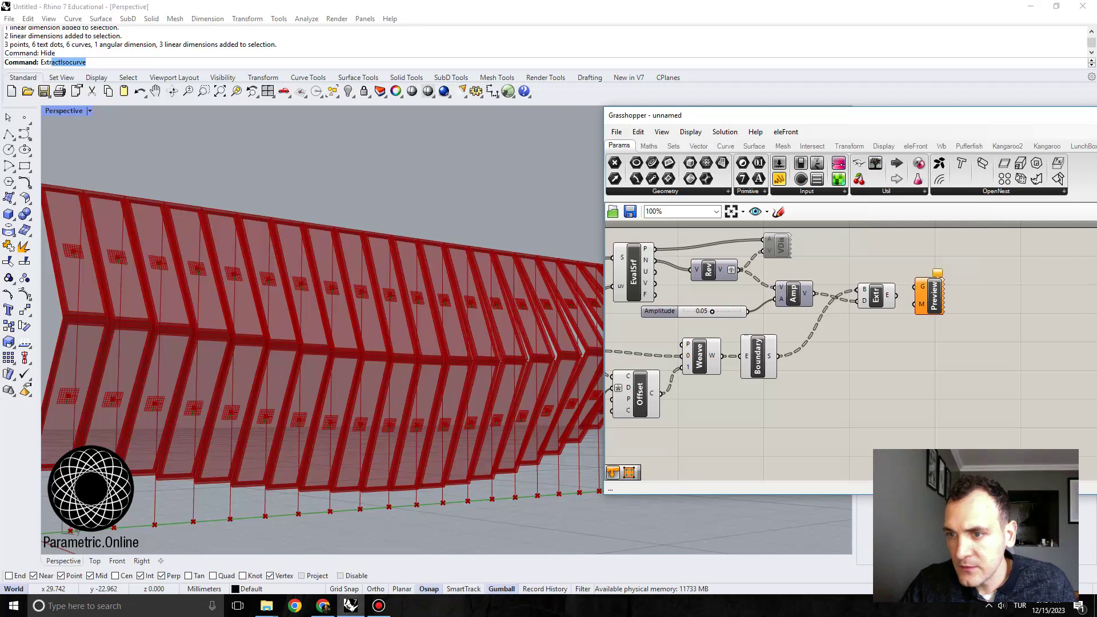
drag(896, 296, 993, 306)
Step: Add a black Colour Swatch and connect it as the material of the frames' Custom Preview
double_click(917, 331)
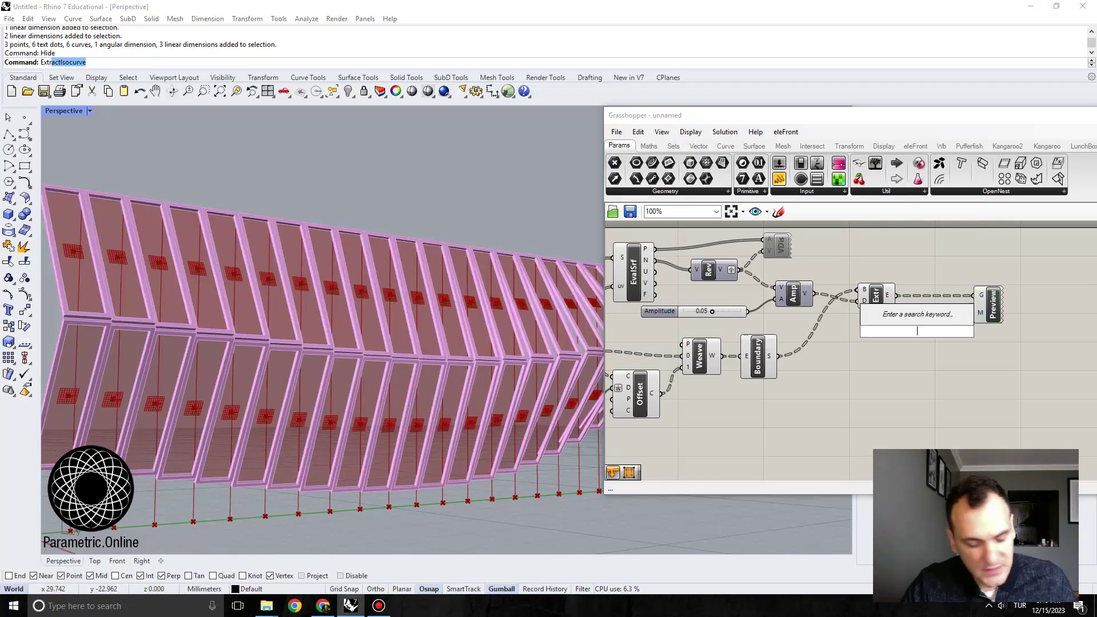
text(color)
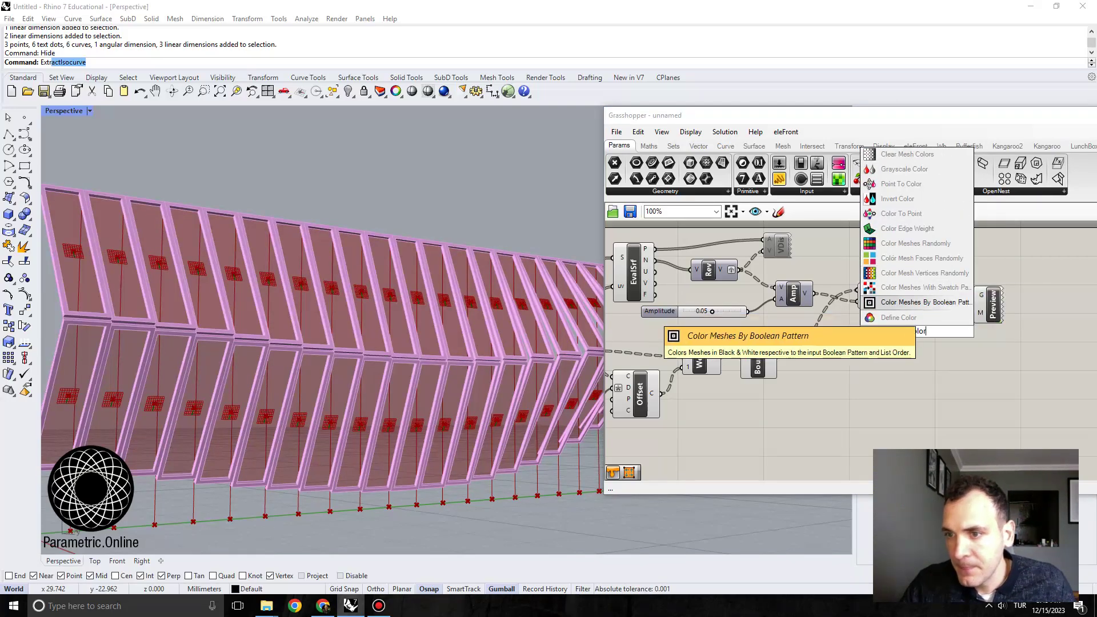
text( swa)
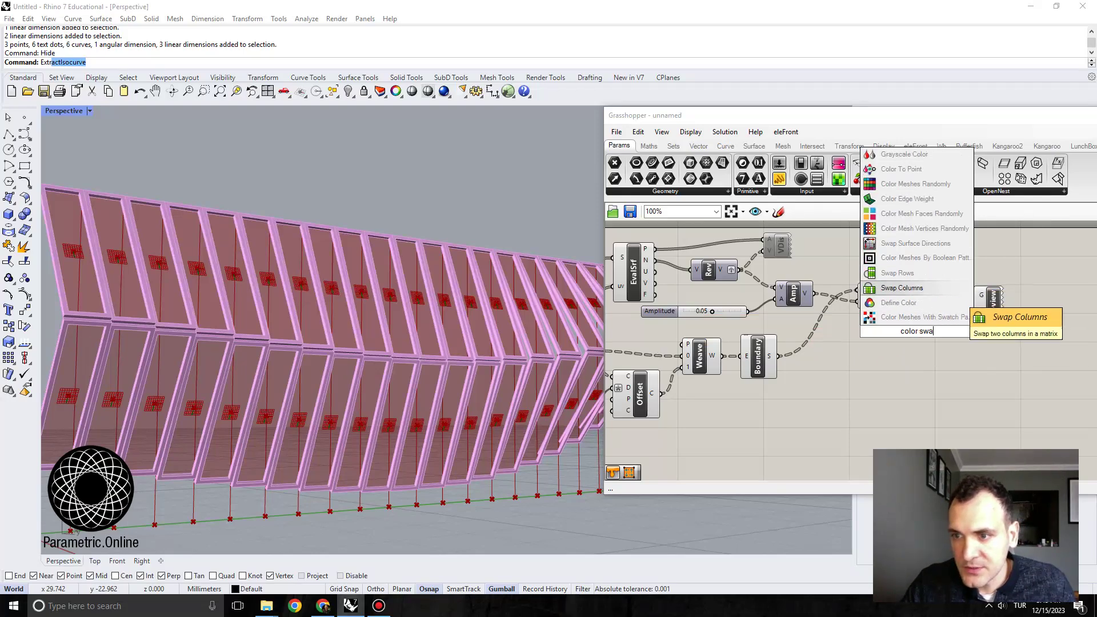
text(tch)
key(Return)
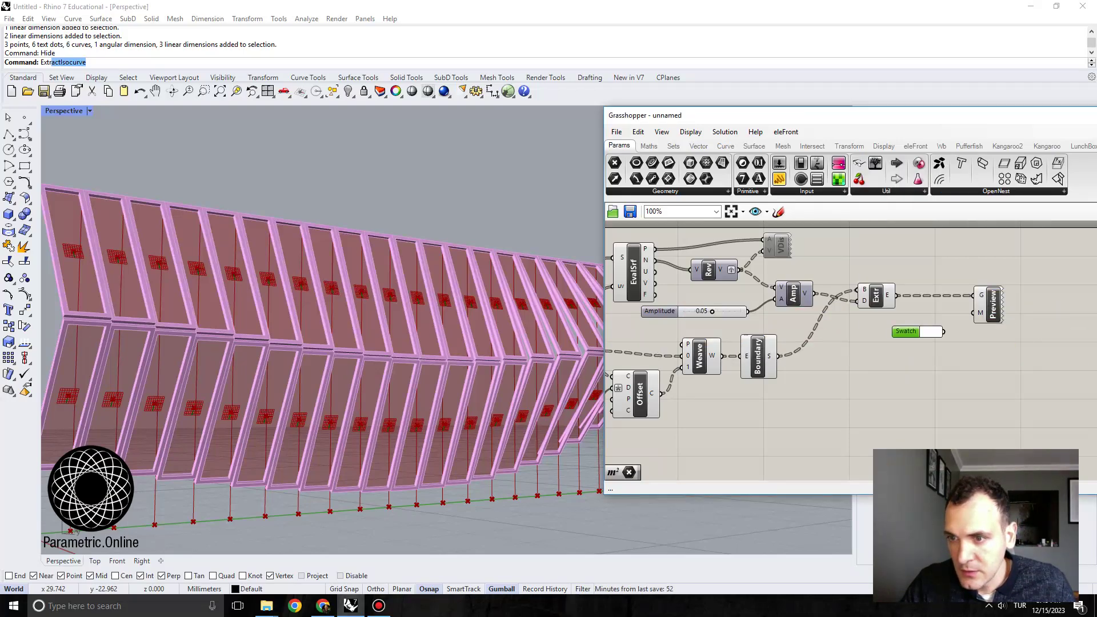
click(933, 333)
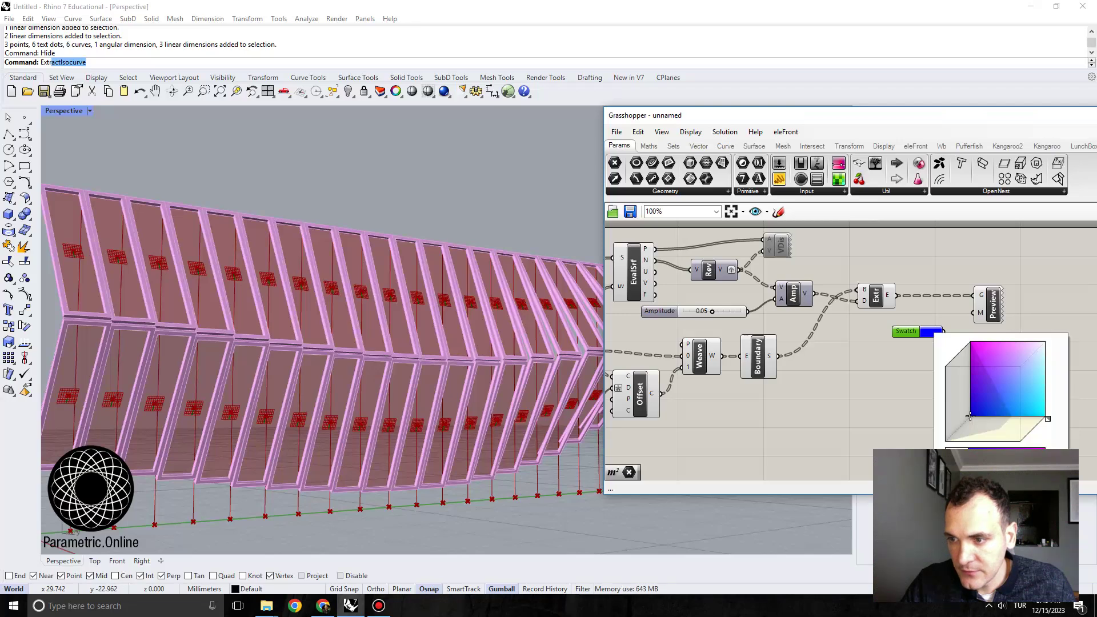
drag(1048, 419, 1023, 444)
click(903, 394)
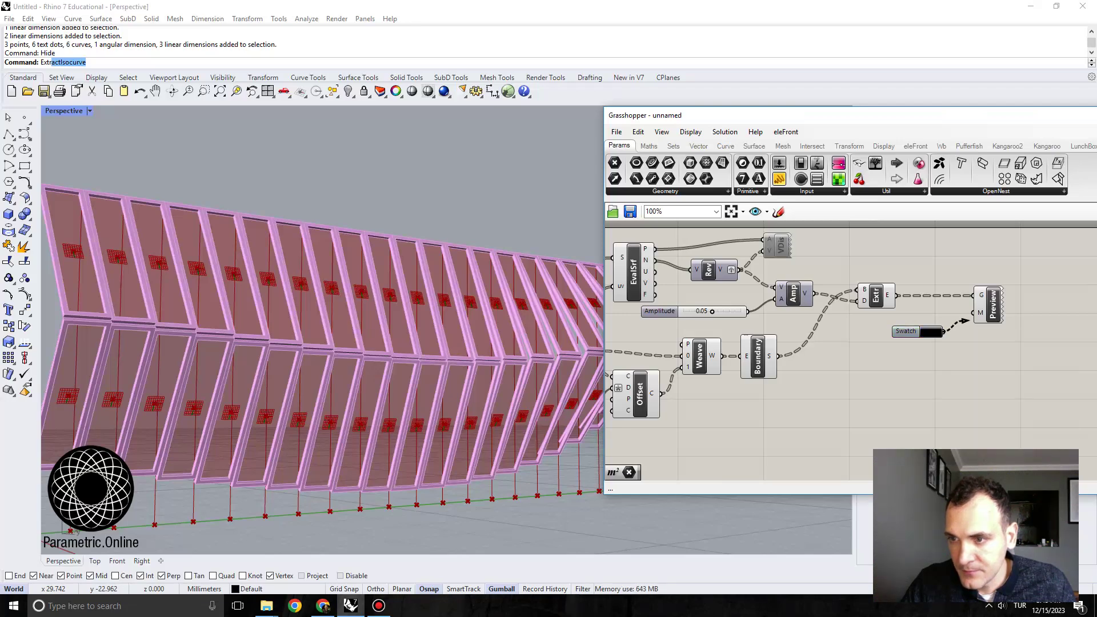
scroll(838, 357, down, 1)
drag(997, 360, 850, 290)
right_drag(817, 342, 852, 326)
Step: Duplicate the Boundary Surfaces component and feed the copy with the Offset curves to create the inner panel surfaces
click(706, 371)
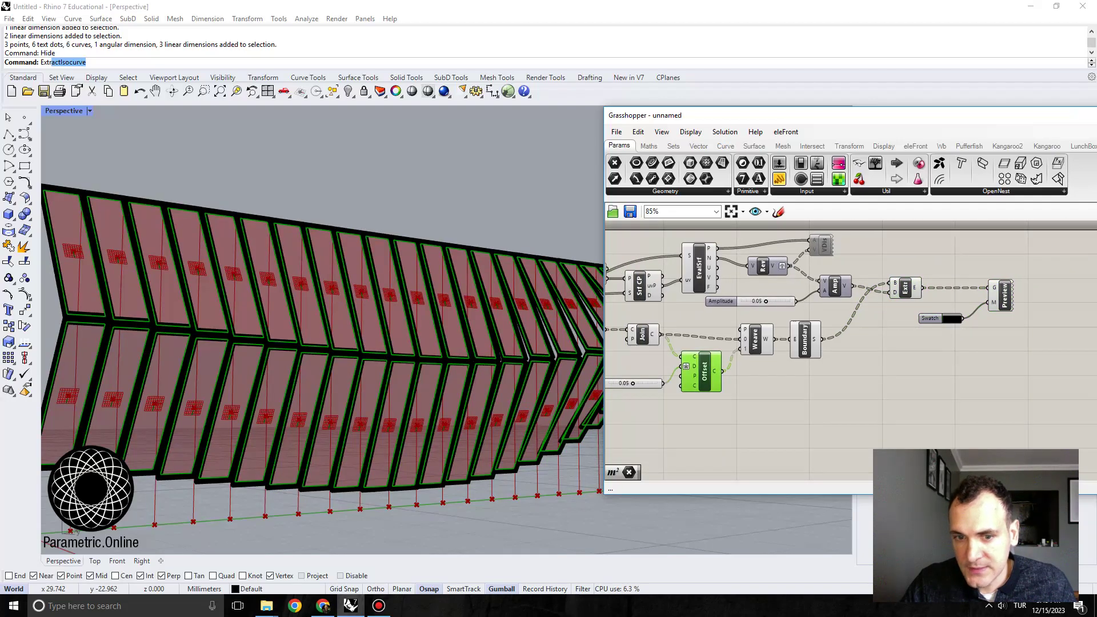
scroll(740, 364, up, 1)
alt+drag(816, 336, 820, 373)
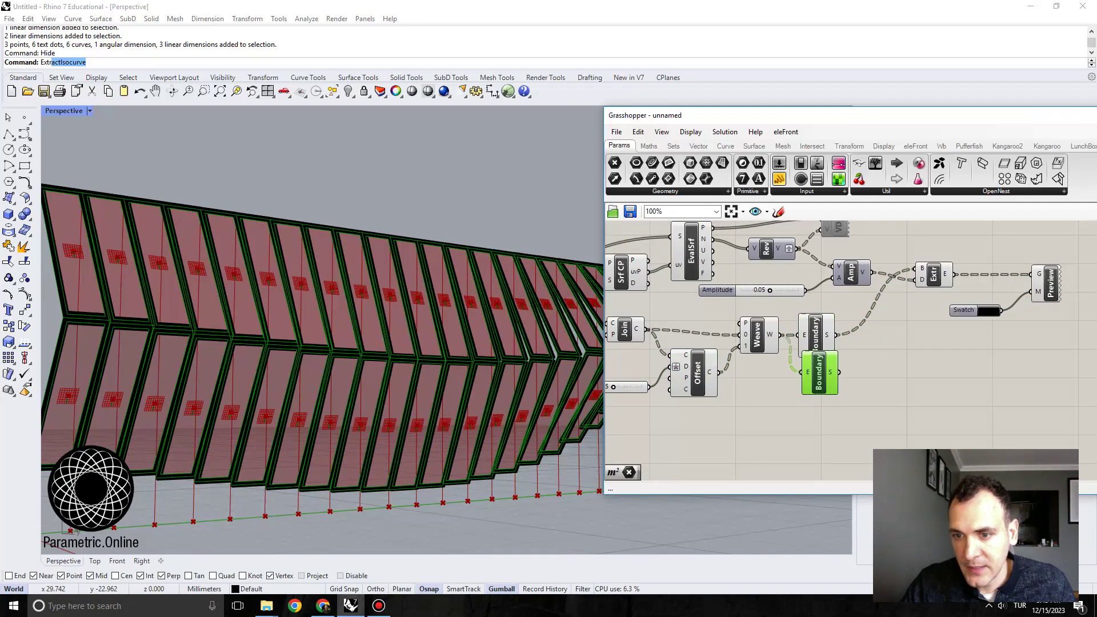
drag(720, 373, 927, 380)
right_drag(977, 354, 852, 333)
Step: Duplicate the Custom Preview and its swatch, and connect the inner panel surfaces to the copied preview
drag(966, 313, 908, 382)
click(848, 378)
drag(821, 360, 895, 373)
Step: Set the inner panels' swatch to a light green colour
click(851, 409)
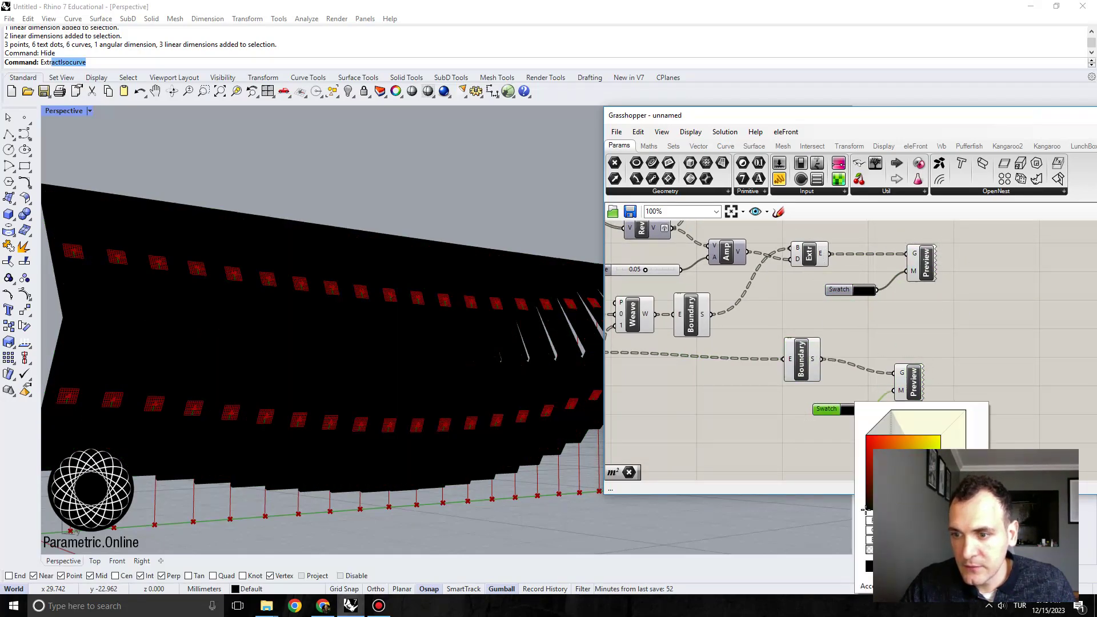
click(940, 435)
click(957, 420)
click(952, 440)
drag(948, 439, 955, 429)
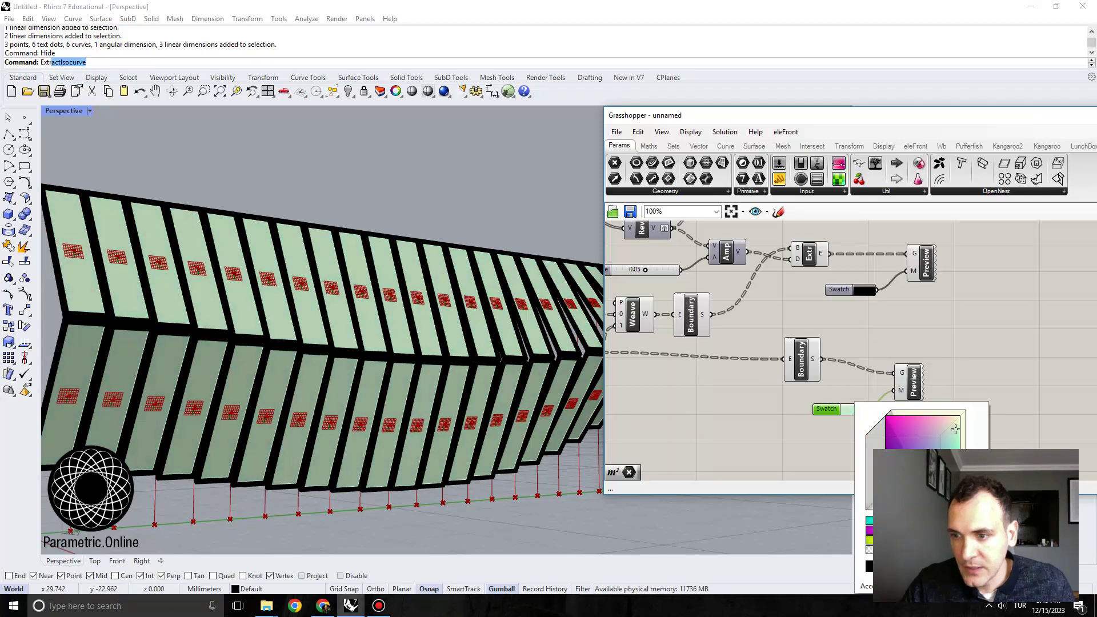
click(769, 420)
Step: Set the inner panels' swatch to a pale blue with reduced opacity for a glass-like look
right_drag(291, 197, 348, 228)
scroll(348, 228, down, 4)
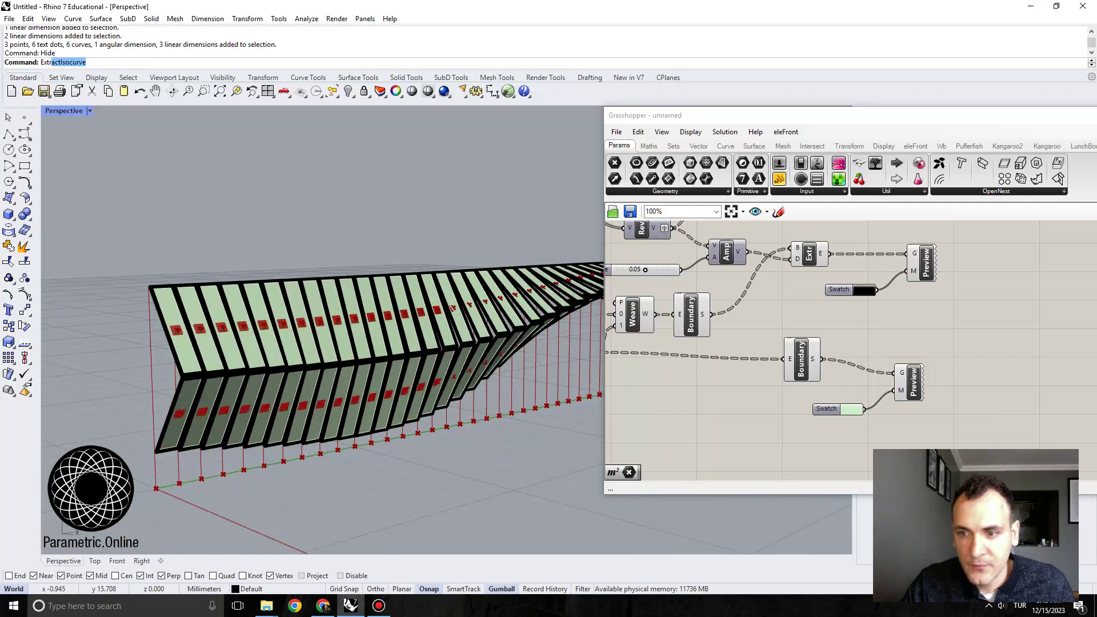
scroll(893, 387, up, 4)
click(837, 423)
click(921, 456)
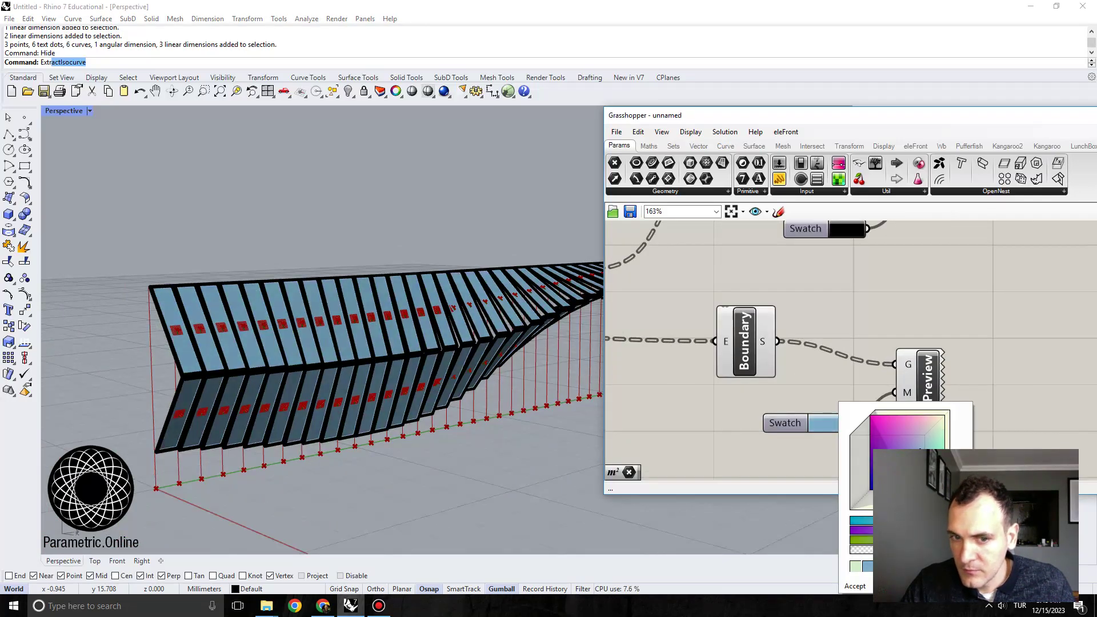
click(928, 444)
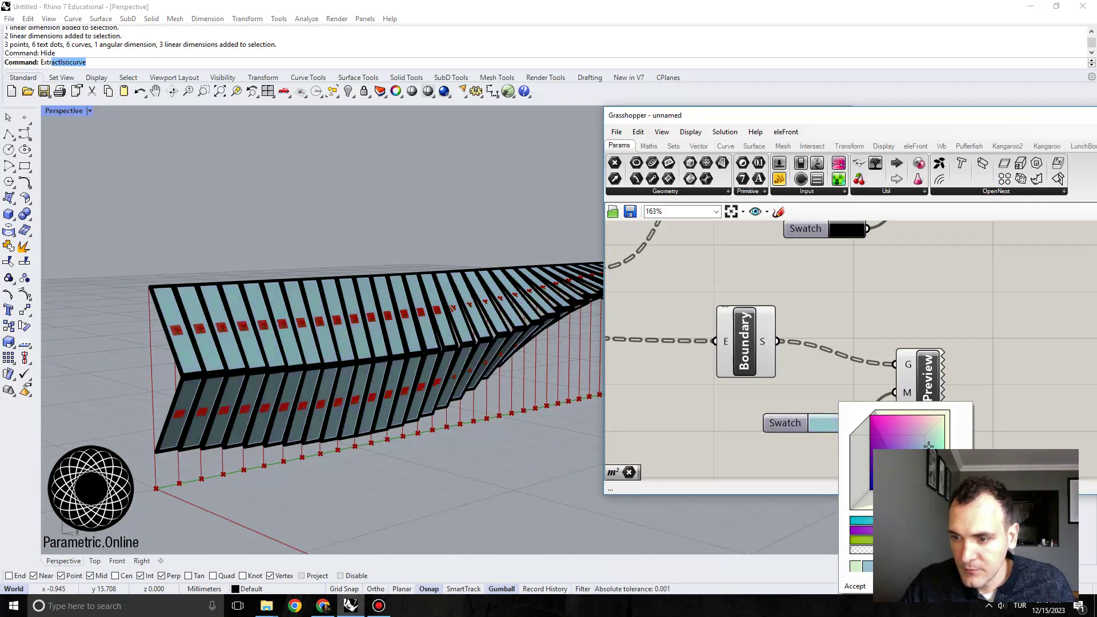
drag(940, 550, 900, 550)
click(855, 586)
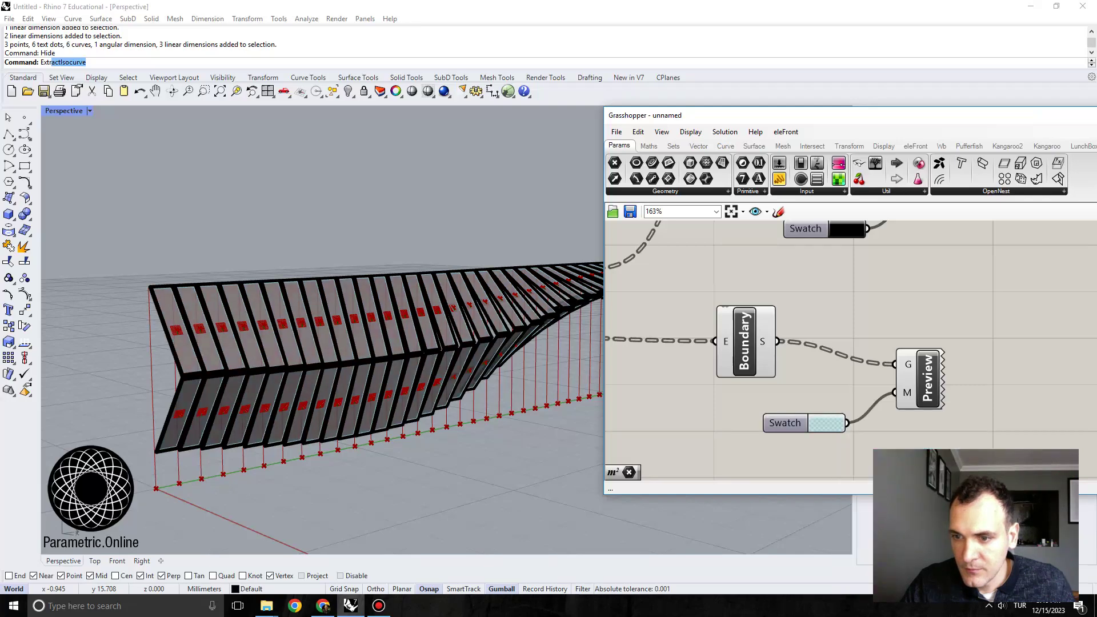
Step: Turn off the preview of the intermediate definition components, leaving the Custom Preview components and the leftmost inputs out of the selection
scroll(794, 323, down, 2)
right_drag(485, 431, 458, 411)
scroll(838, 266, down, 4)
scroll(952, 427, down, 3)
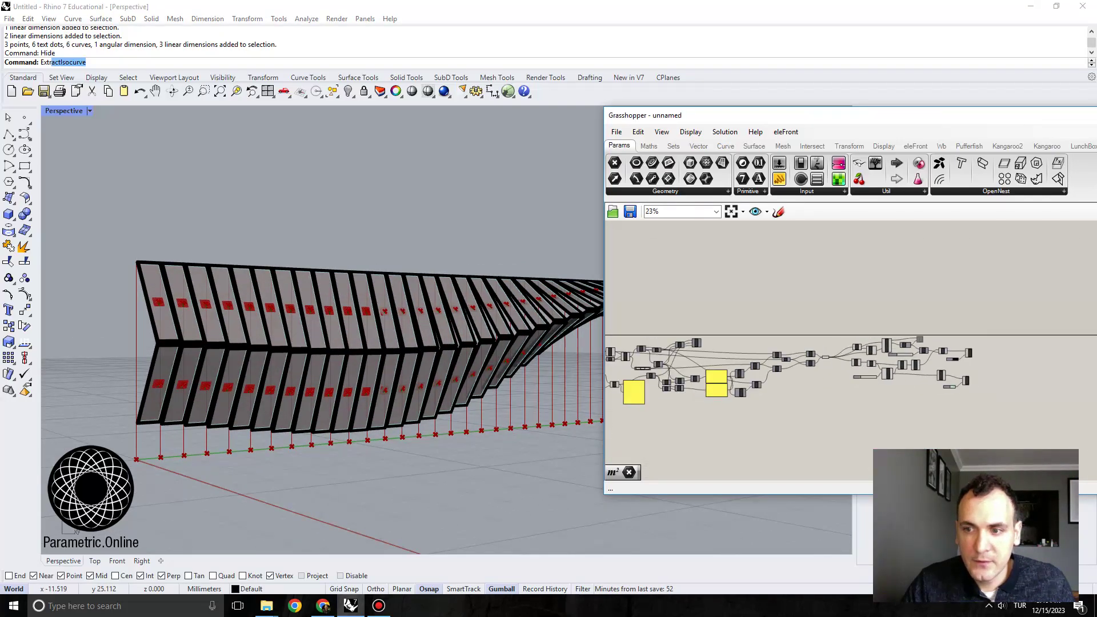
drag(954, 431, 649, 329)
click(721, 132)
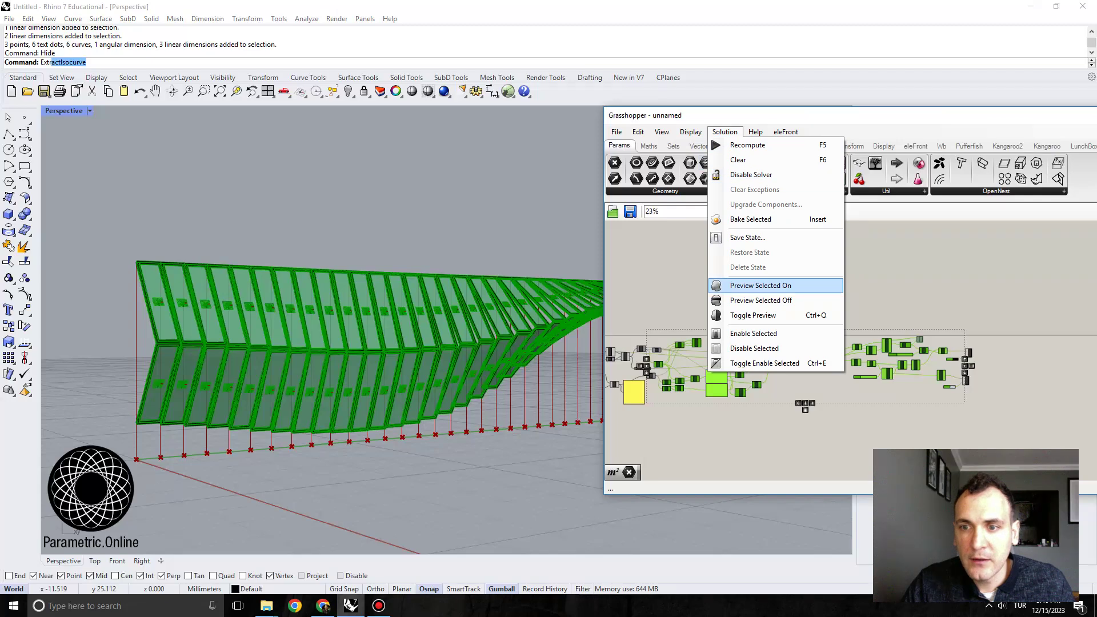
click(760, 301)
Step: Examine the facade's black frames and translucent infill from different angles and distances in the perspective view
right_drag(423, 415, 354, 443)
scroll(560, 343, down, 3)
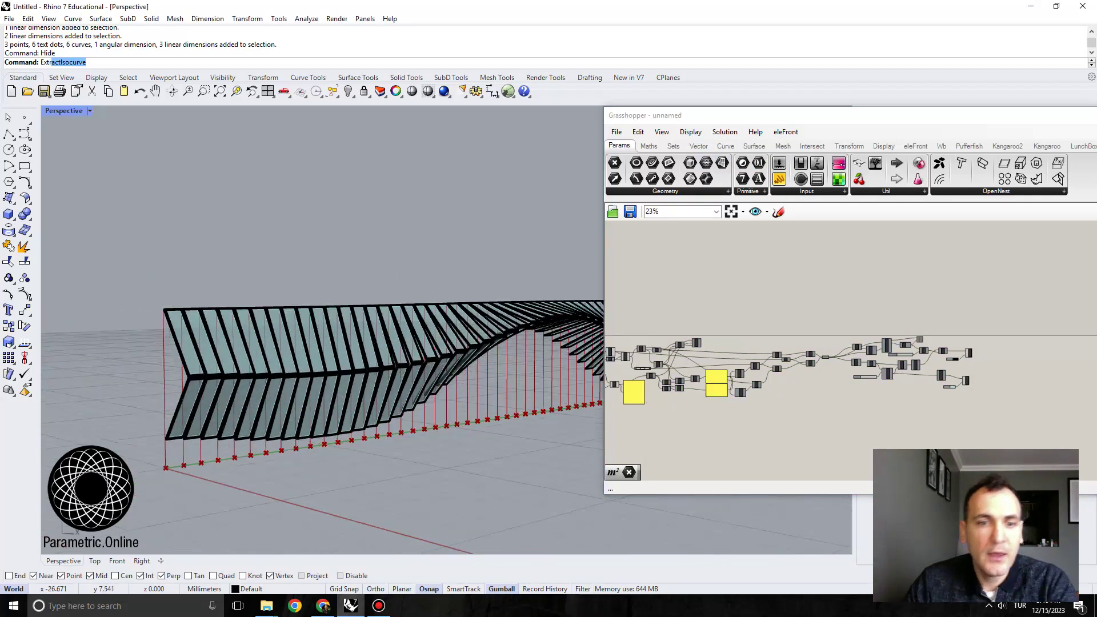
scroll(103, 371, up, 3)
drag(772, 115, 828, 122)
scroll(400, 366, down, 4)
mouse_move(400, 366)
right_down()
mouse_move(337, 340)
mouse_move(389, 367)
right_up()
scroll(440, 360, down, 6)
scroll(457, 369, up, 10)
scroll(726, 374, up, 10)
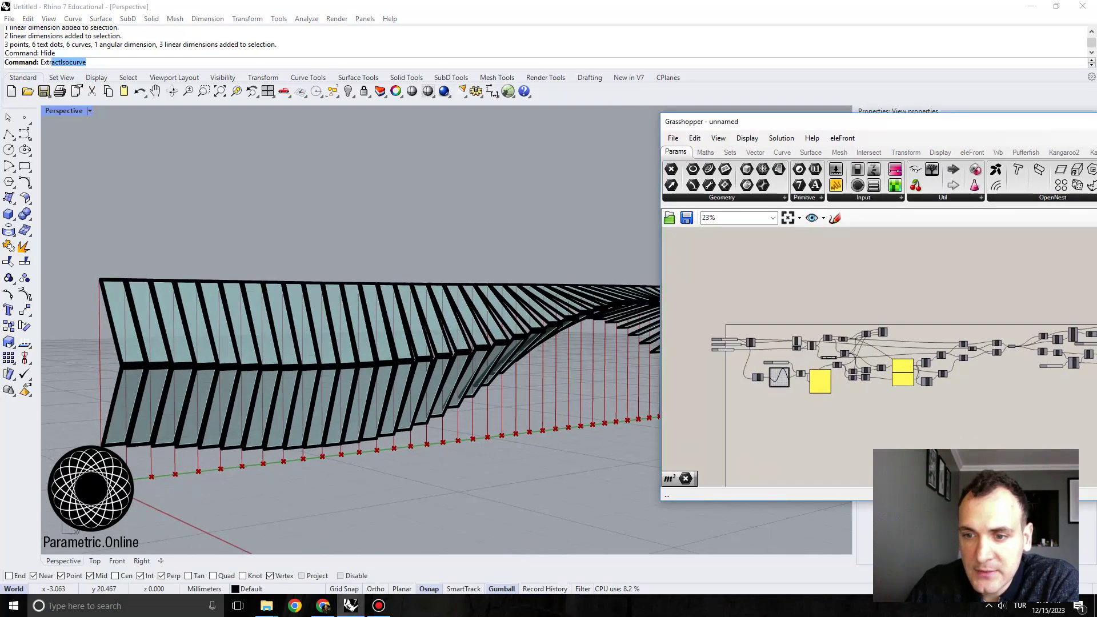
Step: Lower the peak handle of the Graph Mapper's curve slightly to soften the fold angle variation
scroll(756, 483, up, 4)
mouse_move(927, 288)
mouse_down()
mouse_move(807, 288)
mouse_move(929, 288)
mouse_up()
right_drag(915, 331, 860, 291)
scroll(577, 332, down, 6)
scroll(627, 360, up, 2)
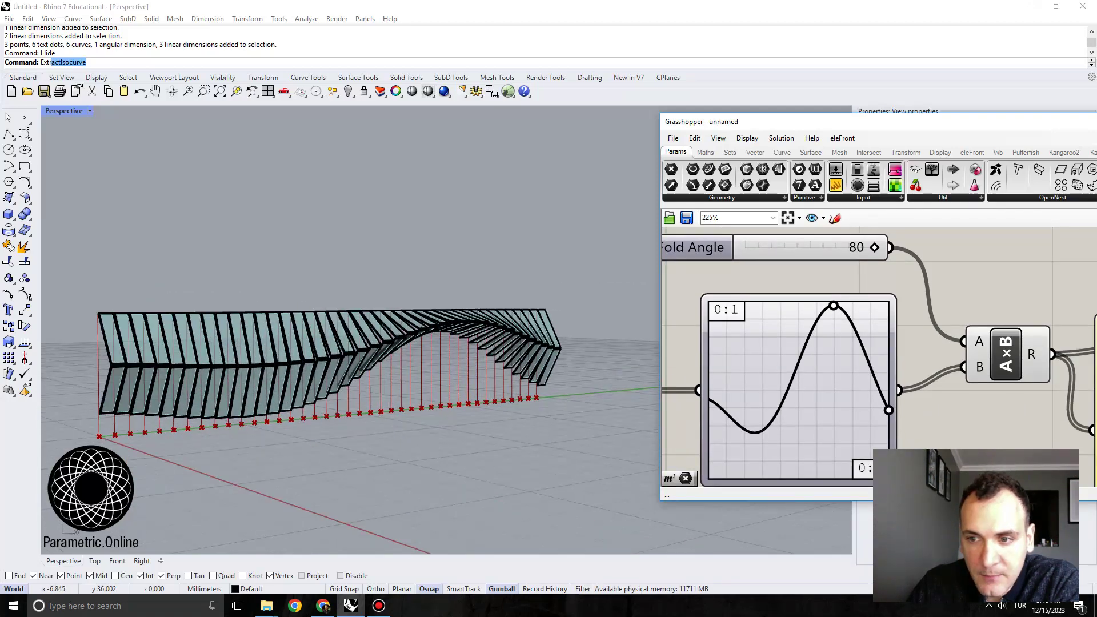
drag(834, 306, 829, 330)
scroll(827, 325, down, 3)
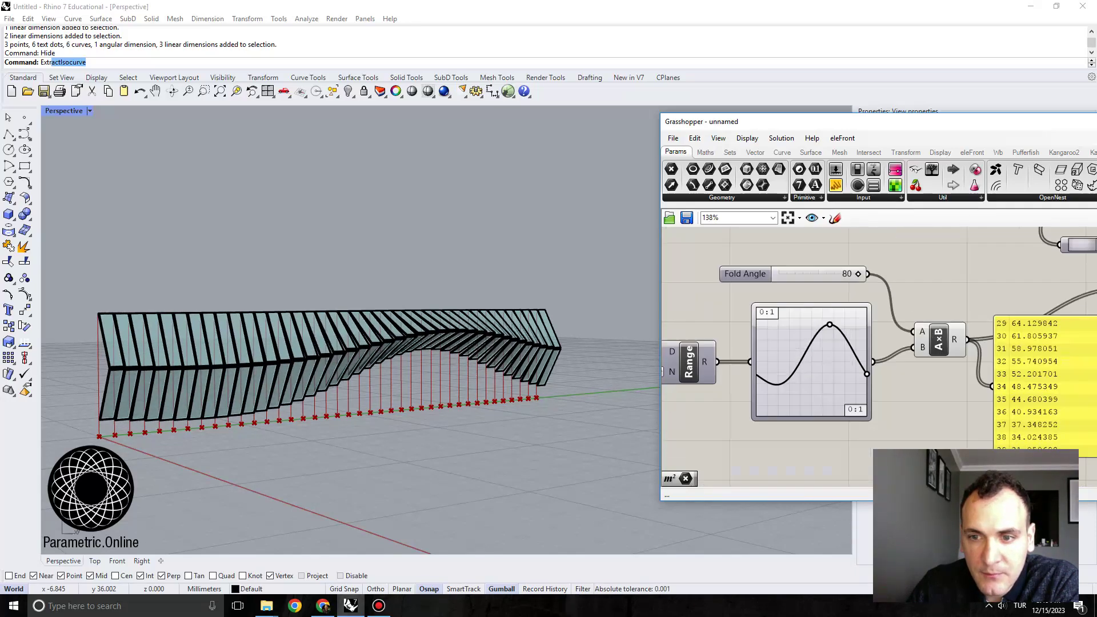
Step: Set the Number of Panels slider to 34
right_drag(827, 325, 1056, 417)
right_drag(727, 247, 789, 336)
scroll(790, 336, up, 2)
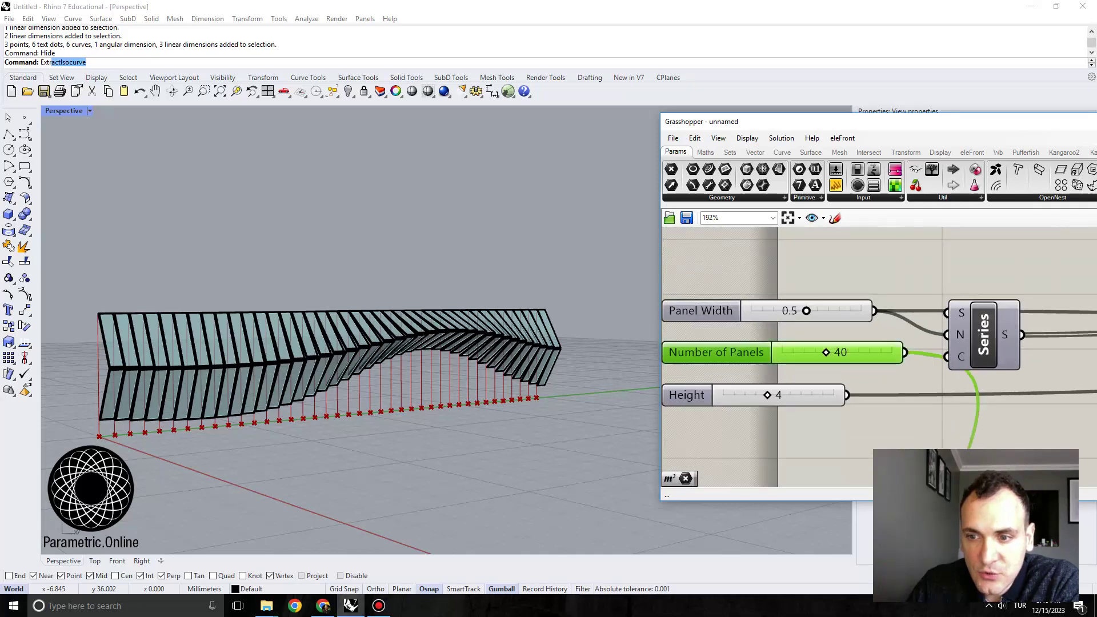
double_click(826, 353)
key(Return)
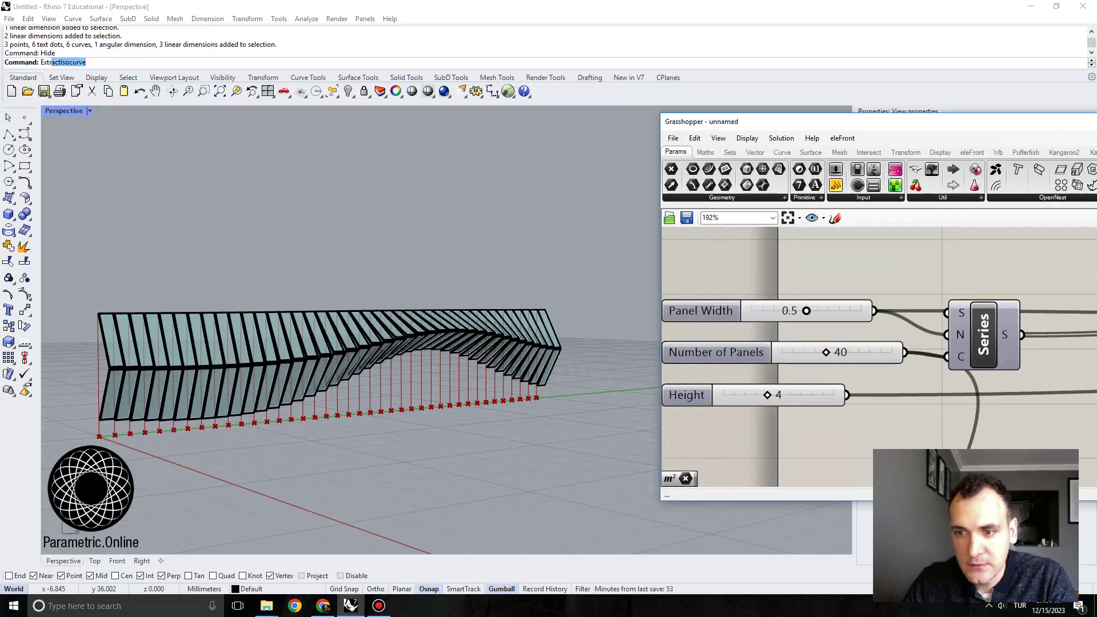
drag(825, 352, 820, 352)
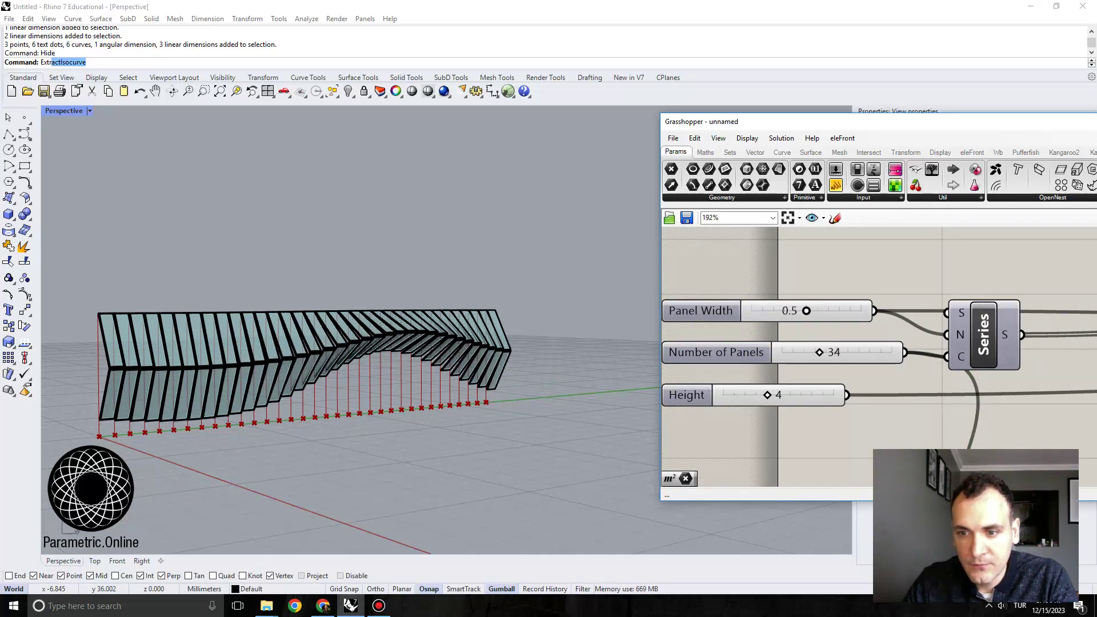
Step: Set the facade's Height slider to 3
drag(767, 395, 756, 395)
right_drag(354, 389, 369, 400)
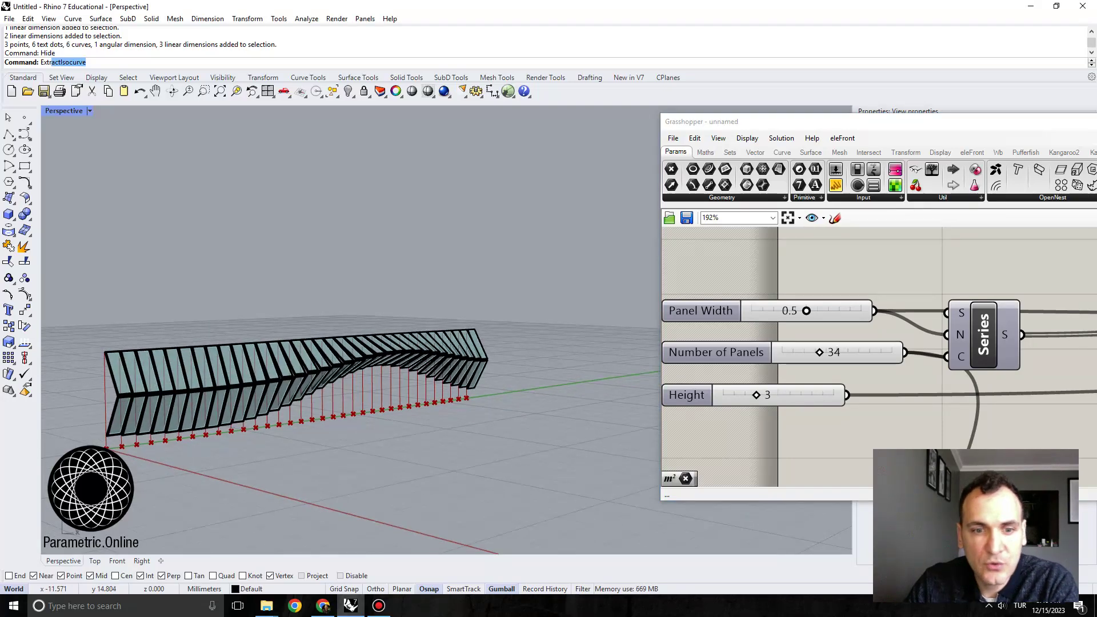
scroll(369, 400, up, 2)
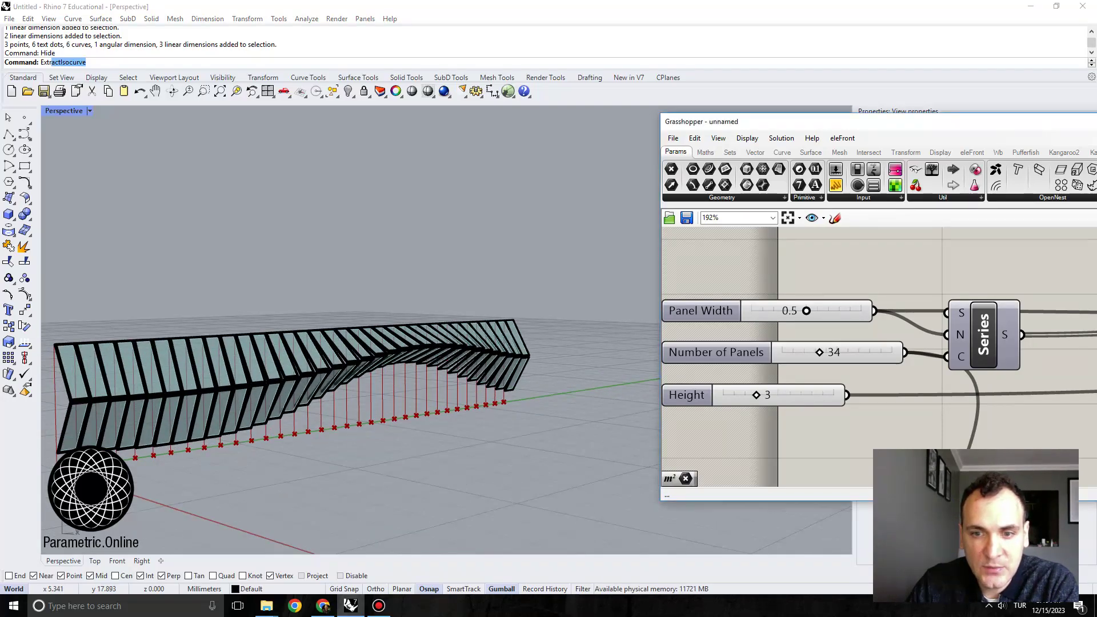
Step: Set the Panel Width slider to 0.6 and reposition the Grasshopper window beside the model
drag(806, 311, 817, 310)
scroll(547, 372, down, 4)
right_drag(548, 371, 537, 337)
scroll(546, 348, up, 4)
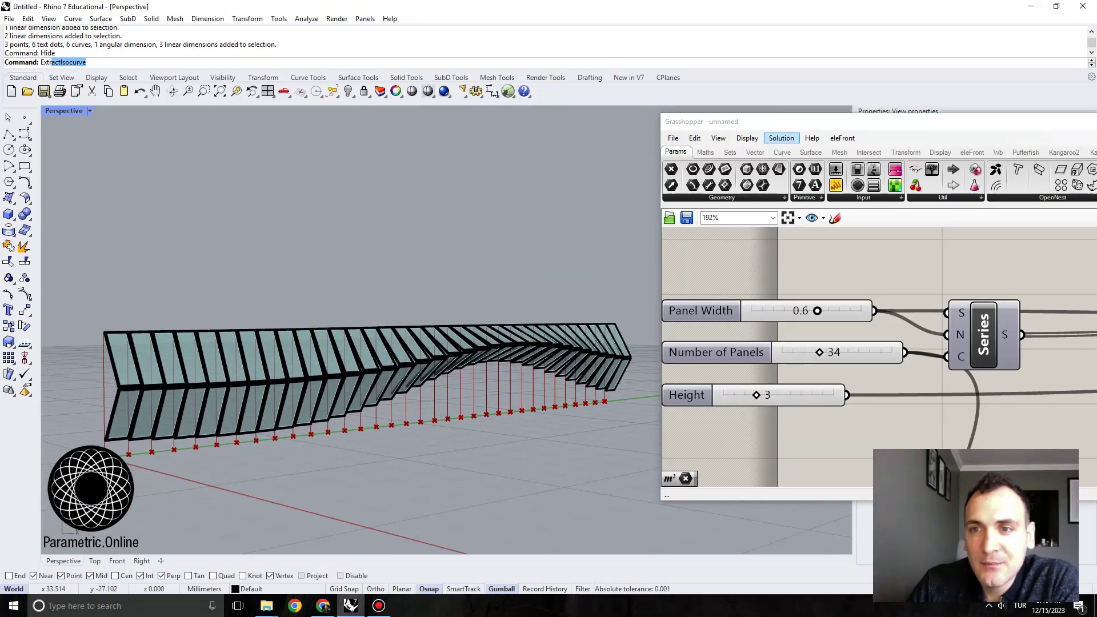
click(782, 138)
drag(743, 121, 715, 106)
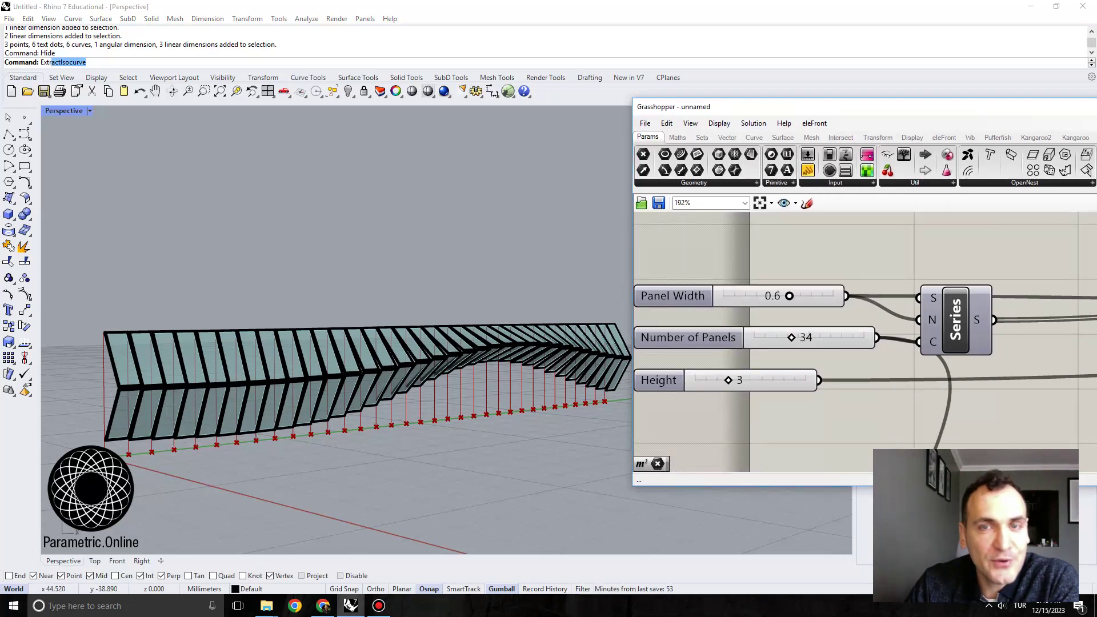